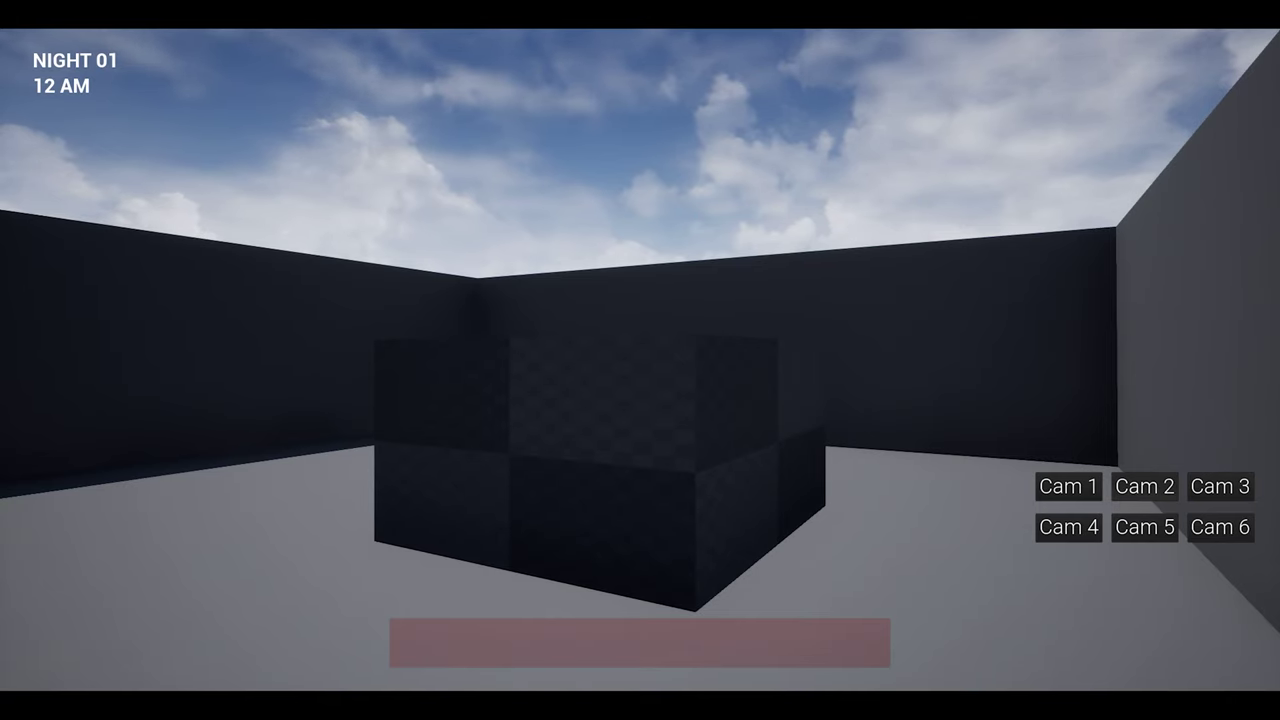
Step: Test switching views with the Cam 2 to Cam 6 buttons in the running game and end the play session
click(1145, 487)
click(1220, 487)
click(1069, 528)
click(1145, 528)
click(1220, 528)
click(1220, 528)
click(1220, 528)
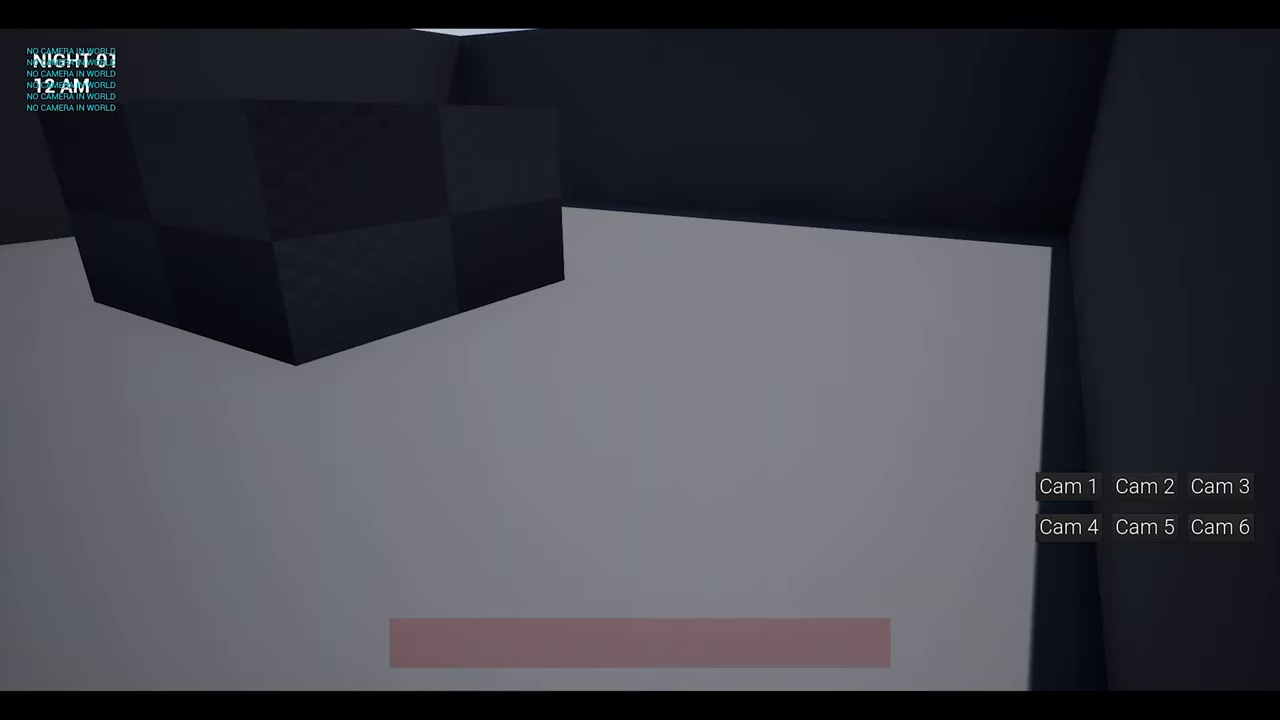
key(Escape)
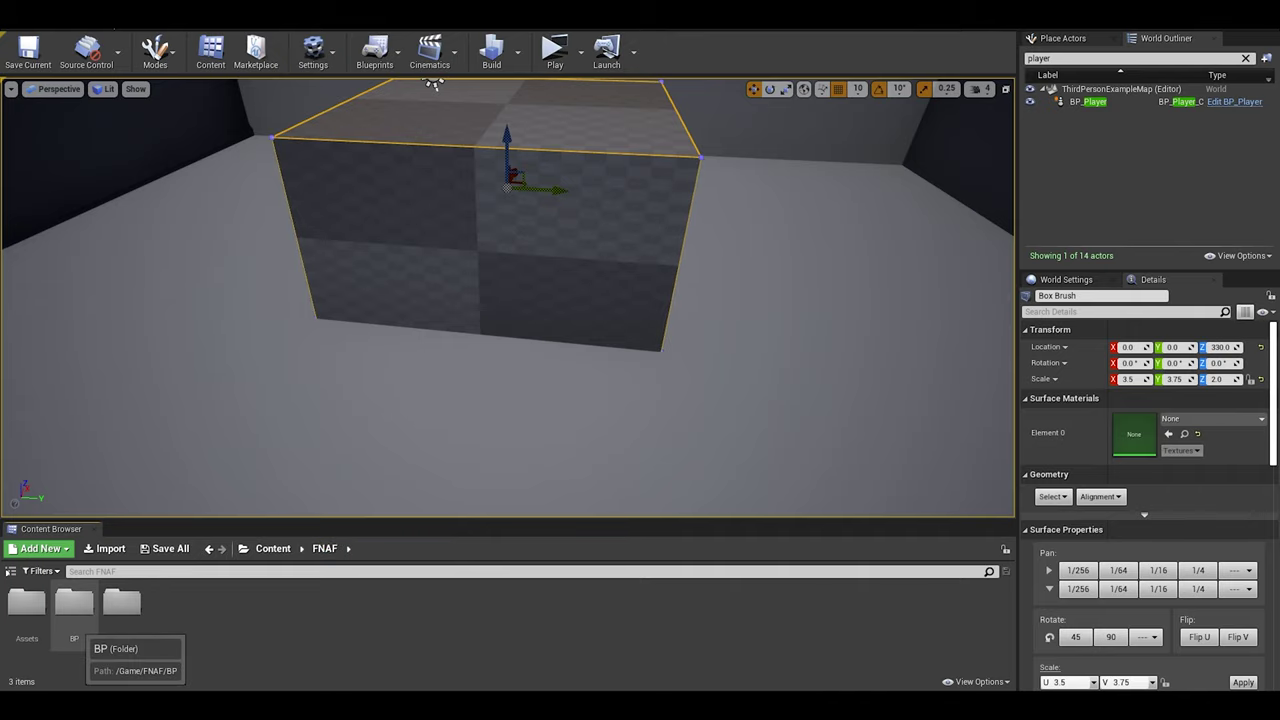
Step: Create a folder named Gameplay inside the BP folder and save
right_click(172, 624)
click(222, 205)
text(Gameplay)
key(Return)
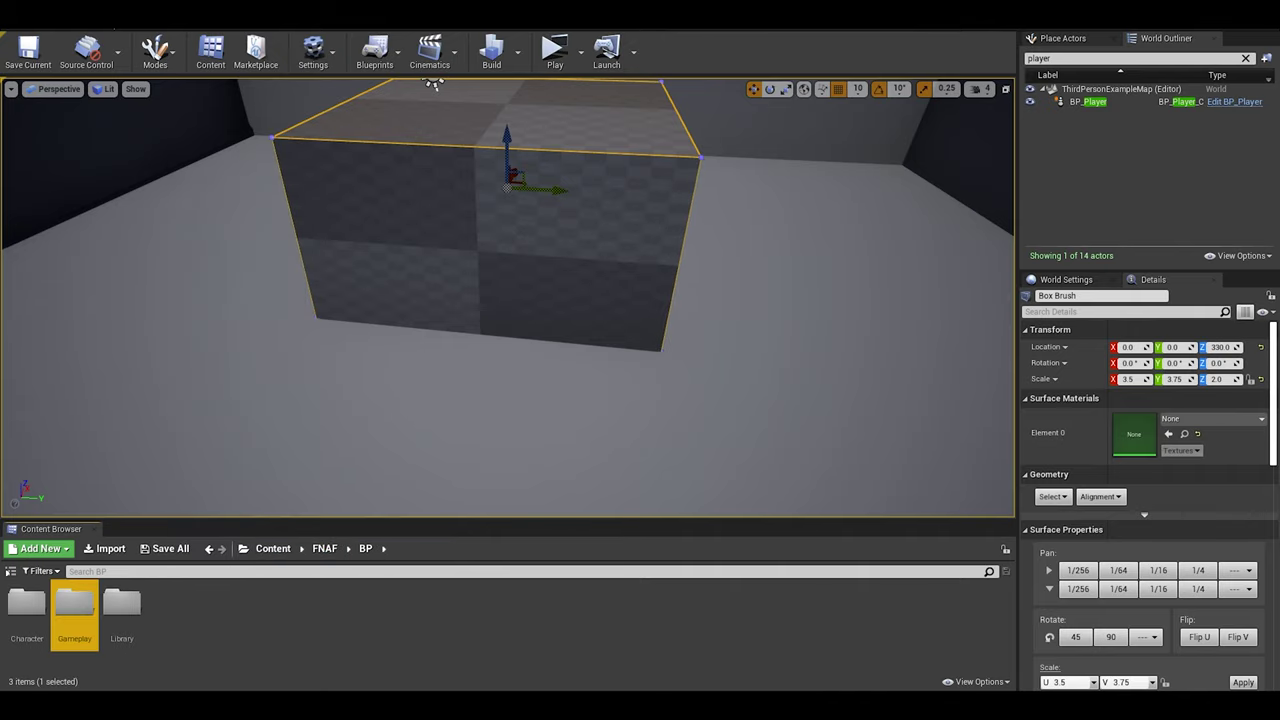
key(ctrl+s)
Step: Create a folder named SecurityCam inside the Gameplay folder
double_click(76, 614)
right_click(79, 617)
click(126, 198)
text(CacurityCam)
key(Return)
Step: Create a Blueprint class named BP_SecurityCamera in the SecurityCam folder and open it for editing
double_click(33, 609)
right_click(34, 611)
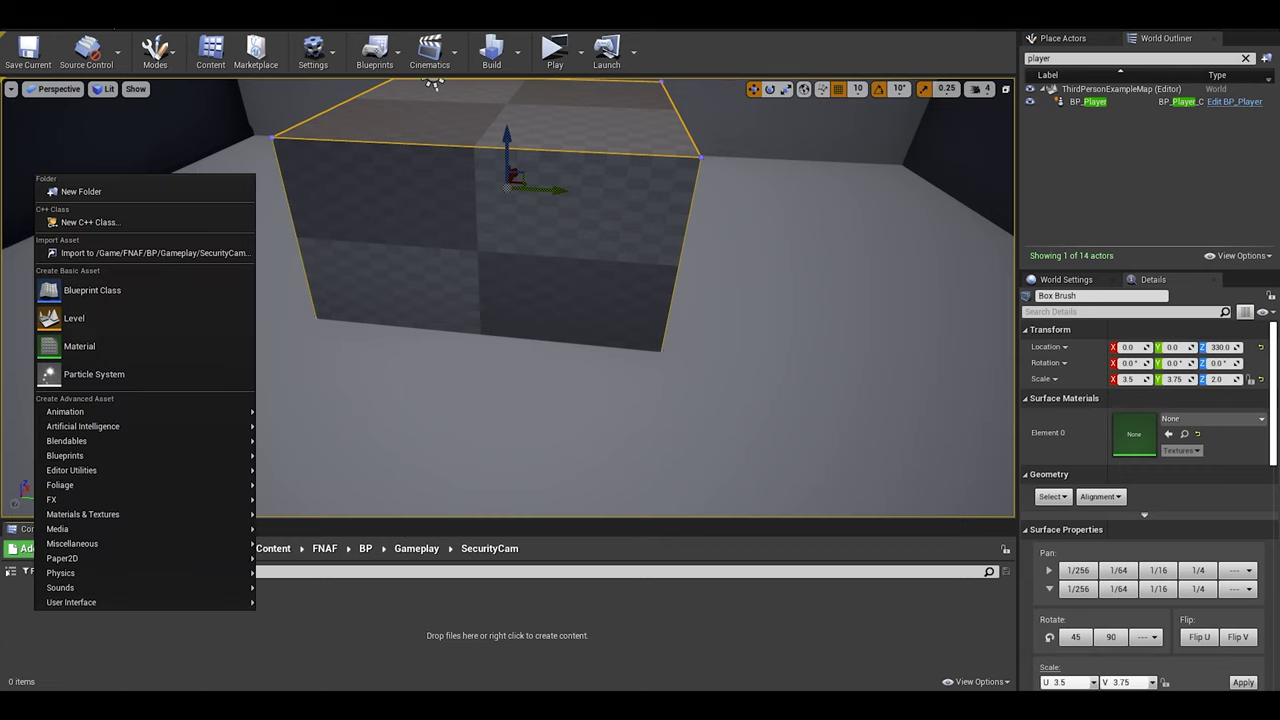
click(92, 290)
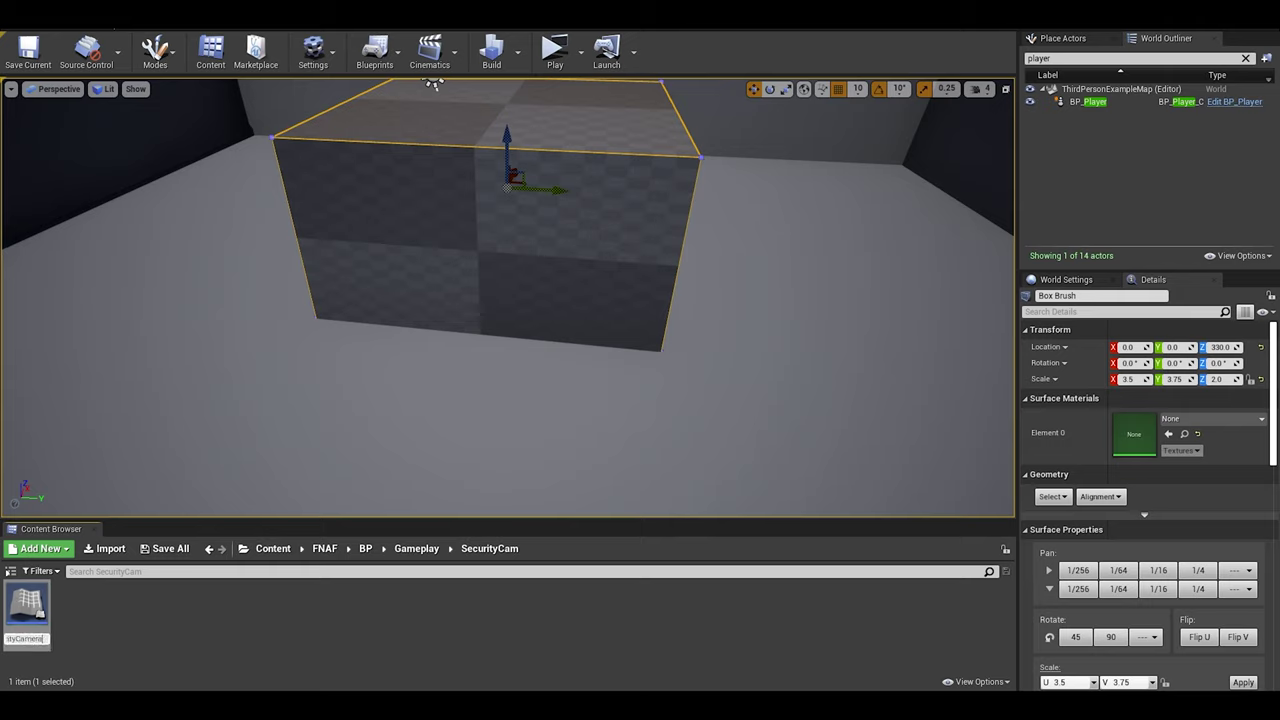
double_click(27, 607)
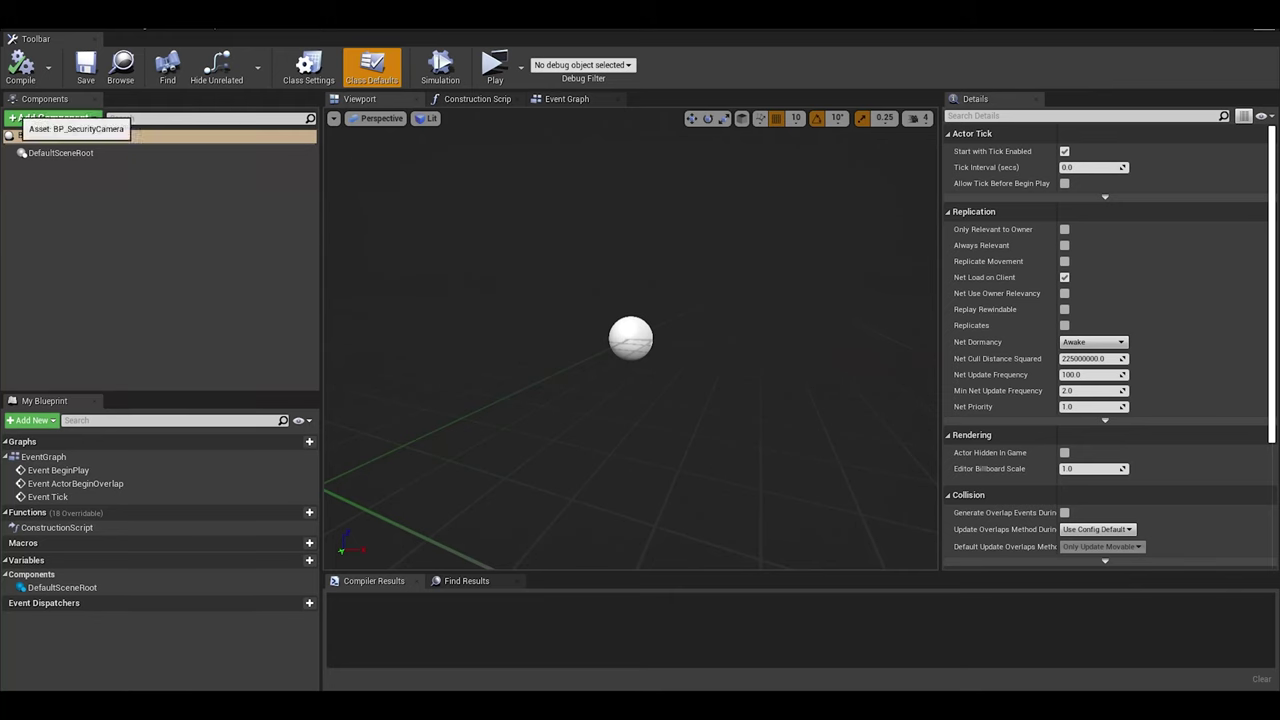
Step: Add a Camera component to BP_SecurityCamera, then compile and save the Blueprint
click(52, 118)
text(camera)
key(Return)
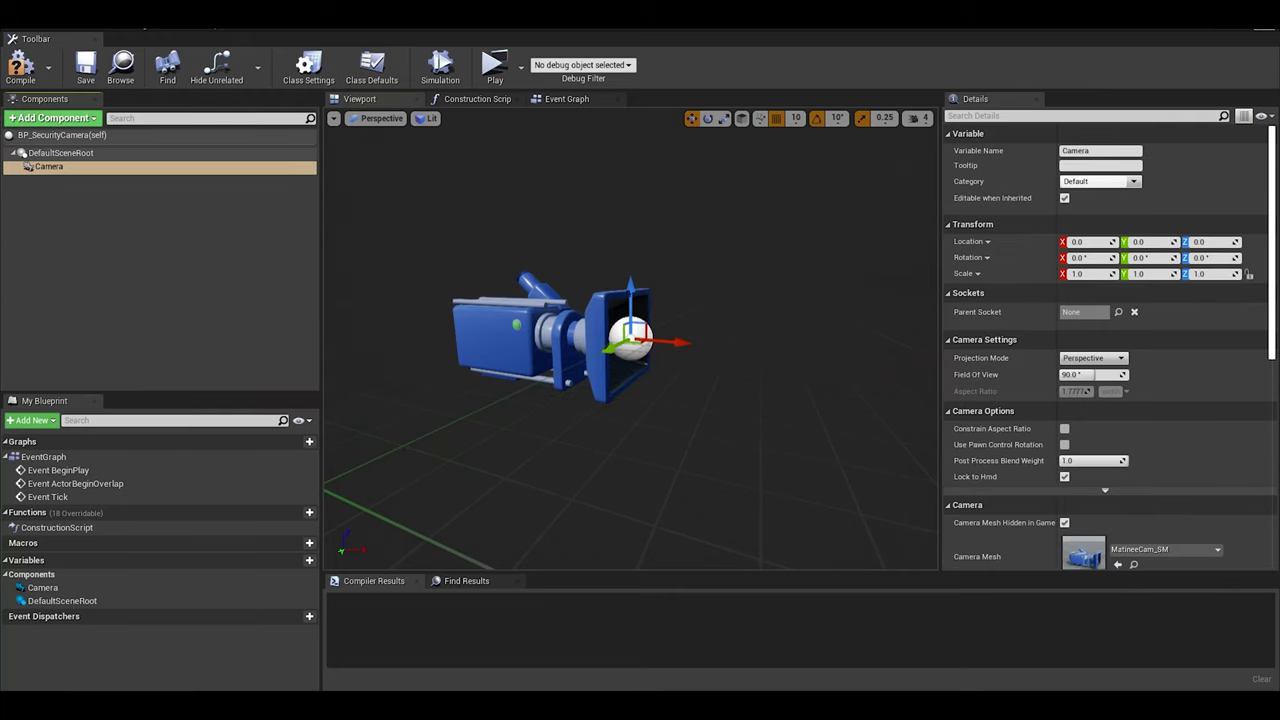
click(20, 67)
click(86, 67)
Step: Delete all the default event nodes from the Event Graph of BP_SecurityCamera
click(567, 99)
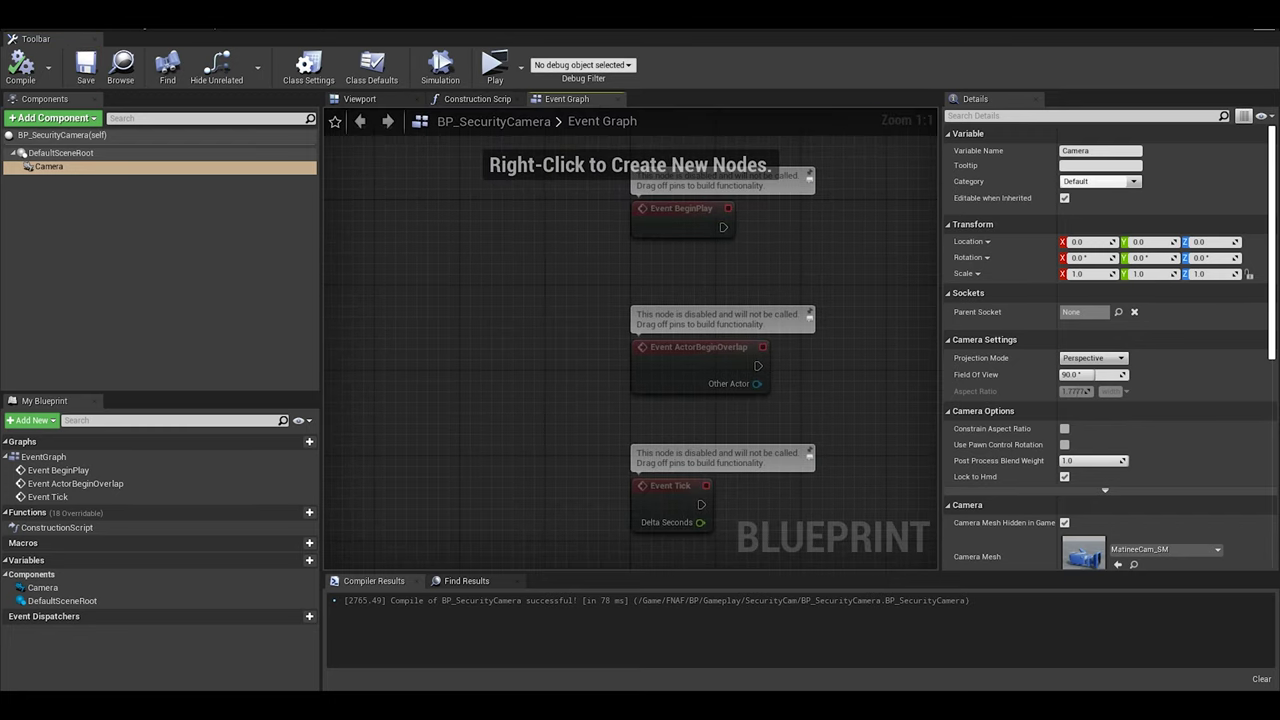
key(ctrl+a)
key(Delete)
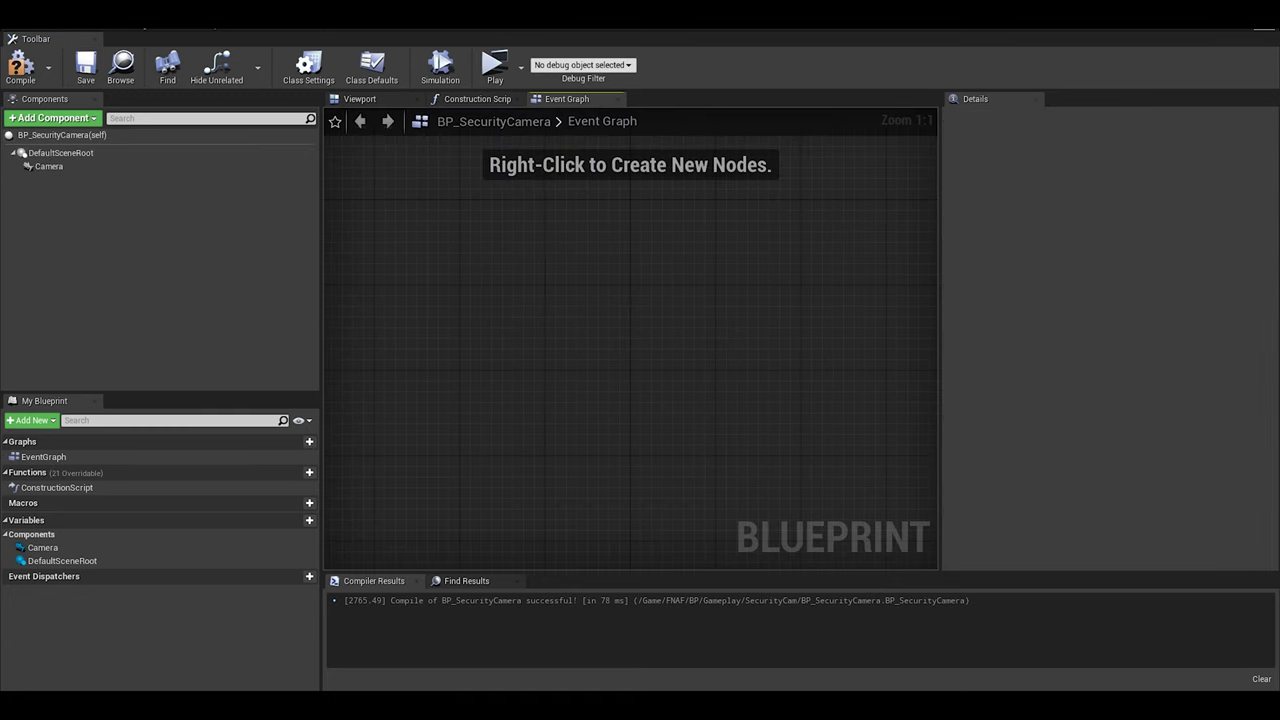
Step: Add a custom event named SwitchToCamera to the empty Event Graph
right_click(673, 263)
text(Switch)
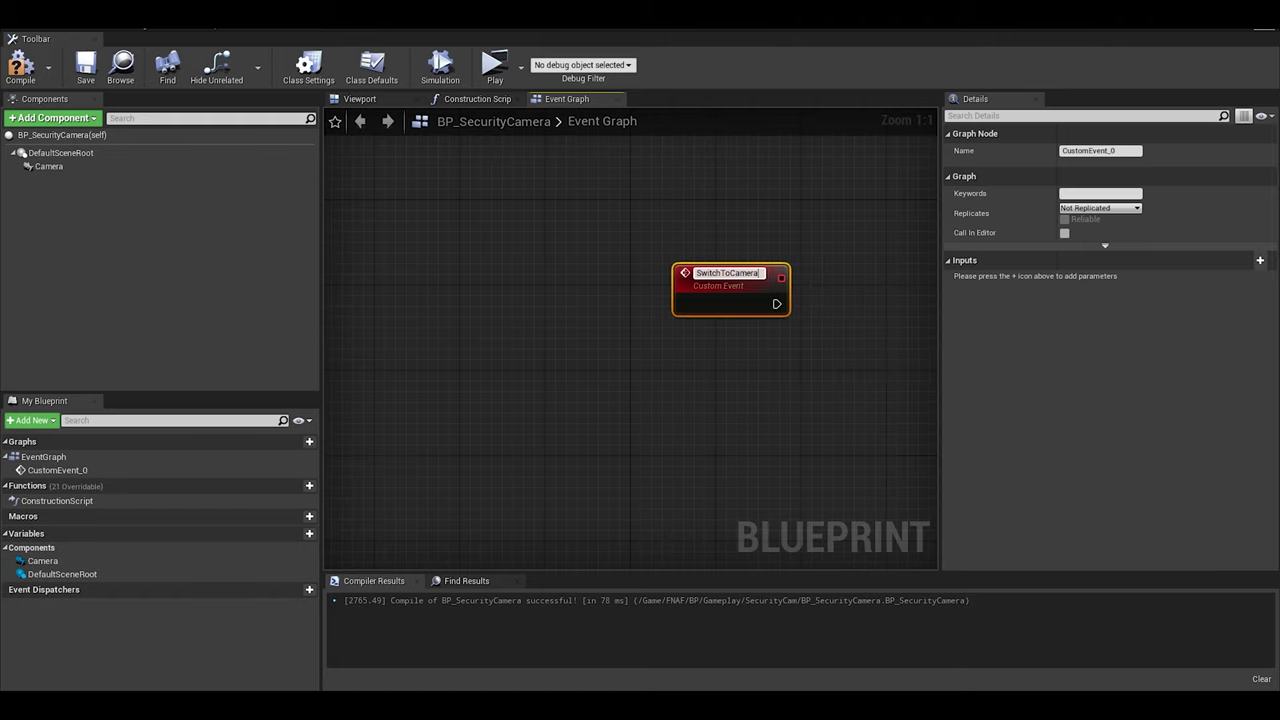
text(ToCamera)
key(Return)
drag(767, 300, 652, 311)
right_drag(741, 315, 606, 355)
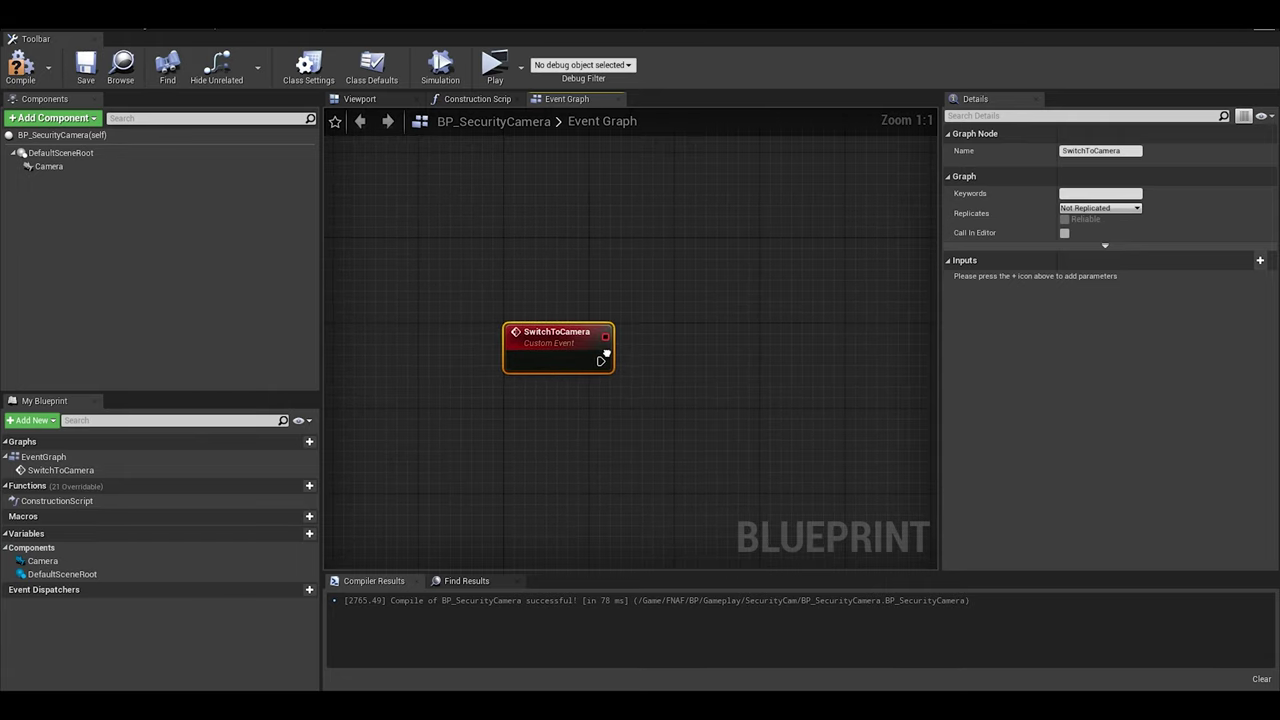
Step: Add a Get Player Controller node and create a Set View Target with Blend node from its return value
right_click(520, 423)
text(getplayerco)
key(Return)
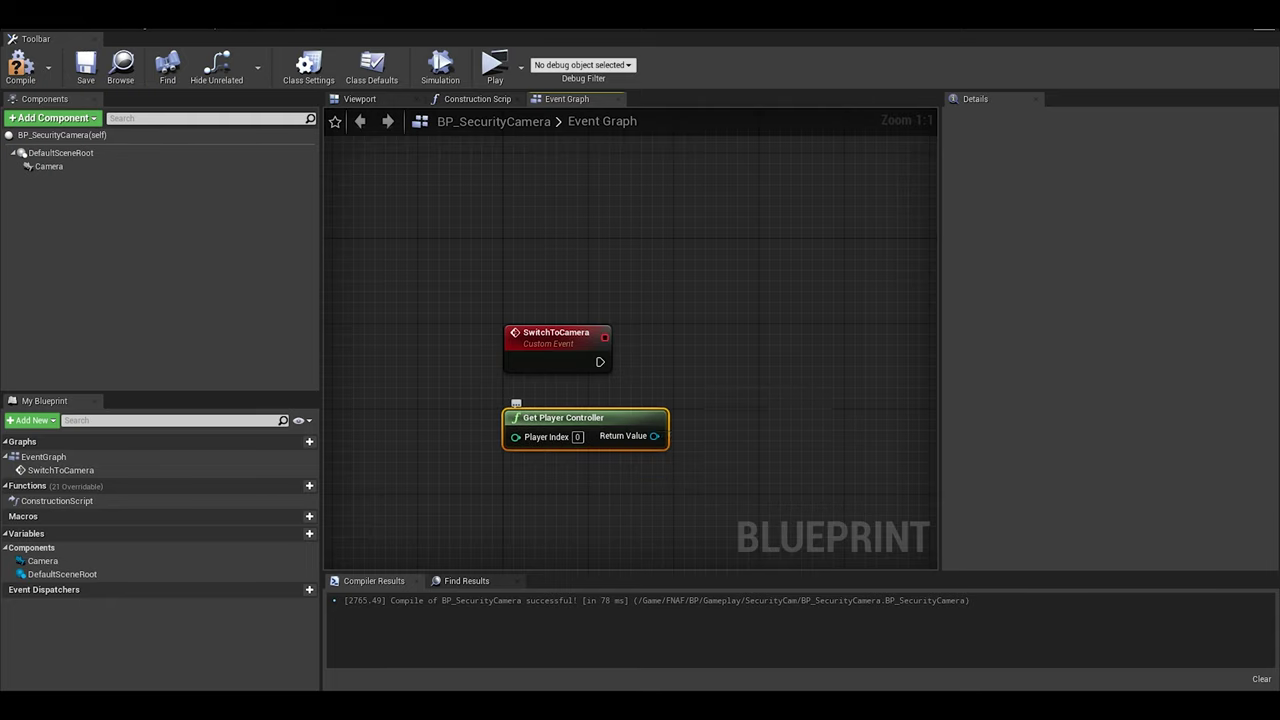
drag(654, 436, 737, 345)
text(set viewt)
key(Return)
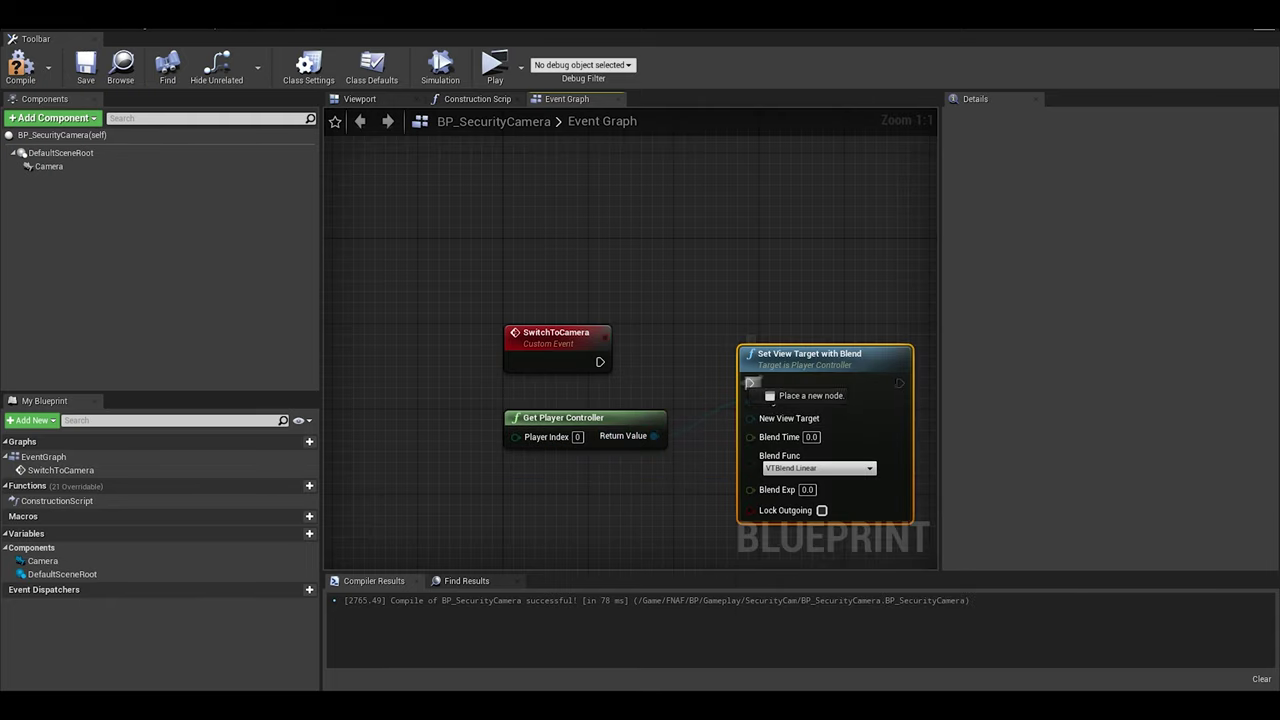
Step: Connect SwitchToCamera to the Set View Target with Blend node and supply a self reference as the New View Target
drag(600, 362, 640, 462)
text(self)
key(Return)
right_drag(640, 462, 560, 412)
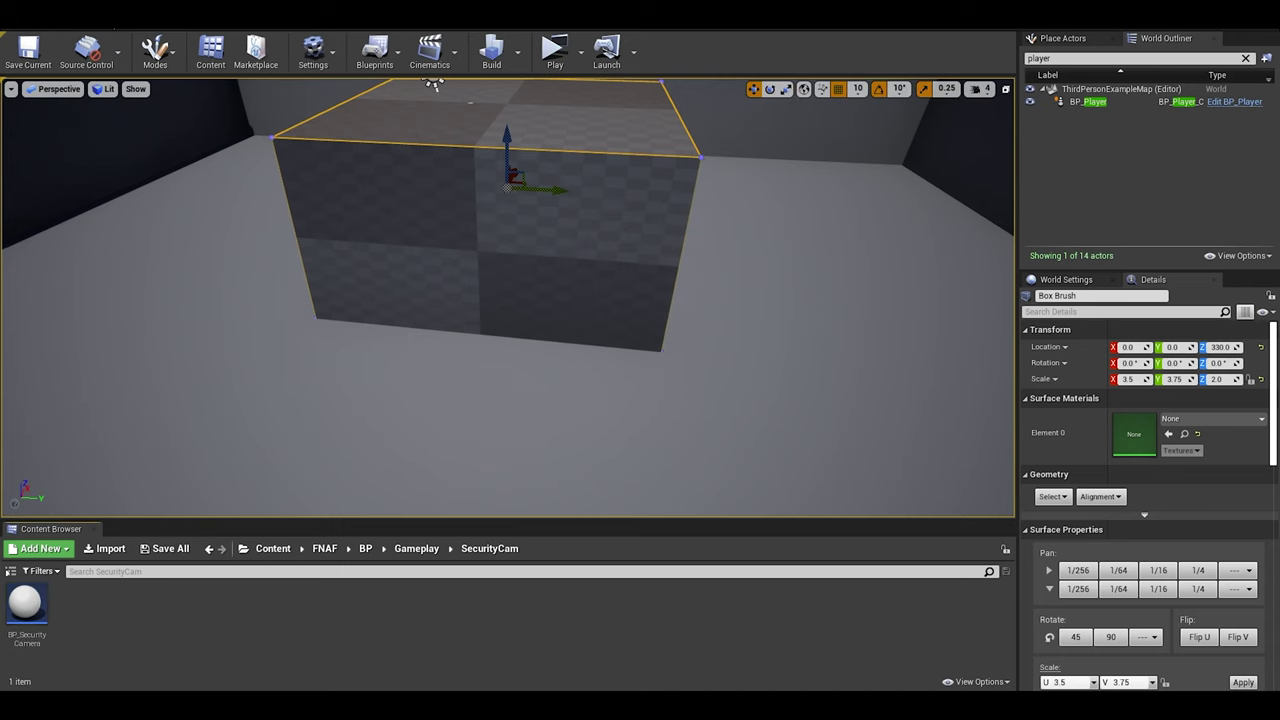
Step: Open the BP_Player Blueprint from the Character folder and add a Boolean variable named CamMode
click(416, 548)
click(366, 548)
double_click(30, 606)
double_click(28, 606)
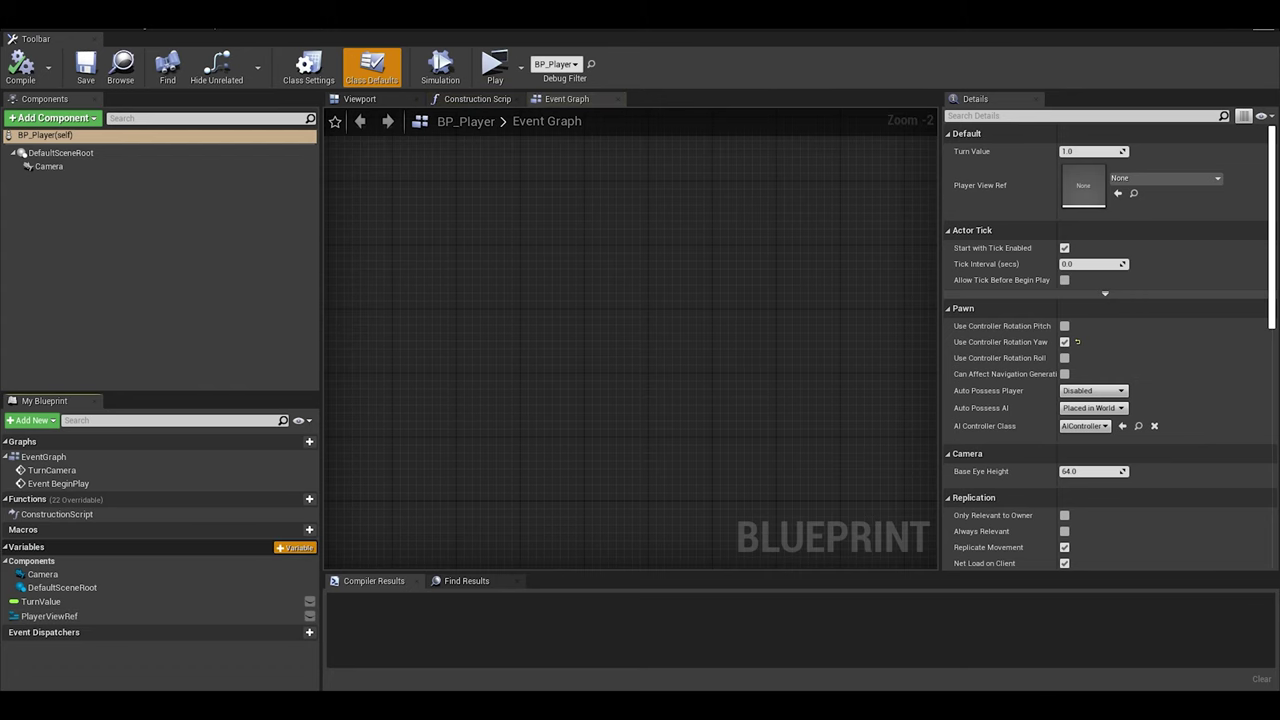
click(295, 547)
text(CamMode)
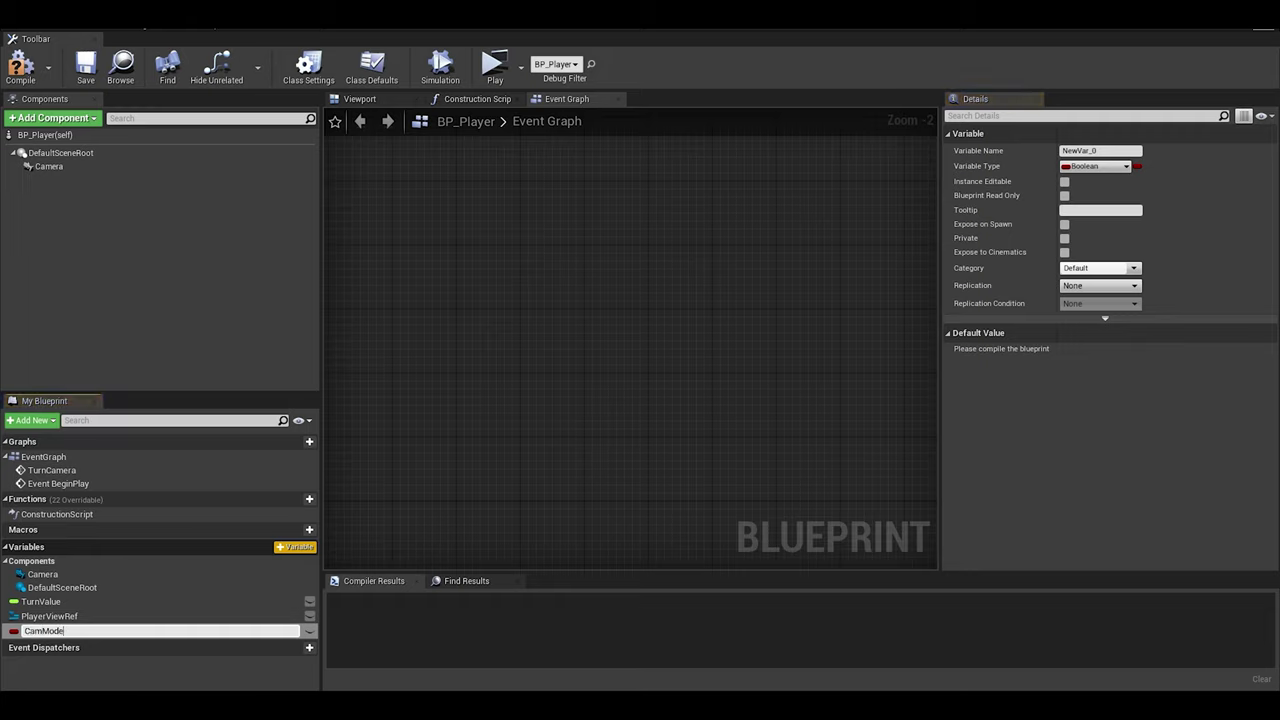
key(Return)
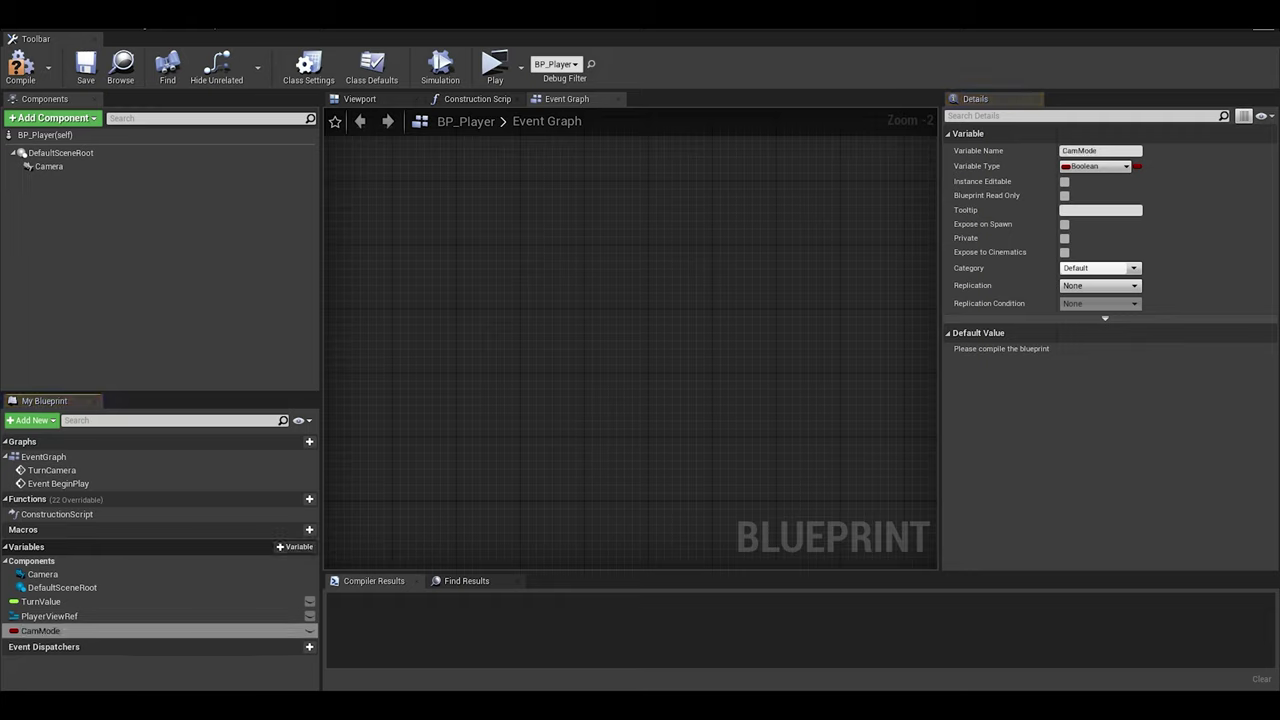
Step: Add a variable named CamArray to BP_Player, set its type to BP Security Camera and make it an array
click(295, 547)
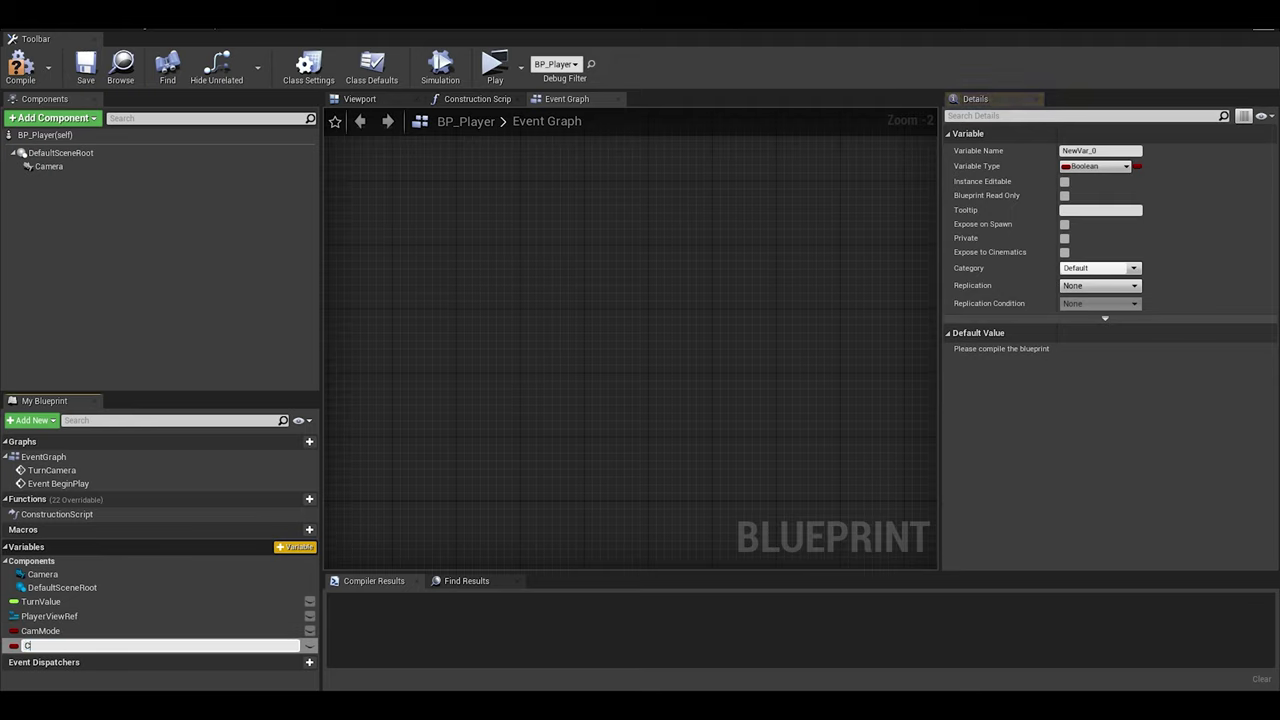
key(Return)
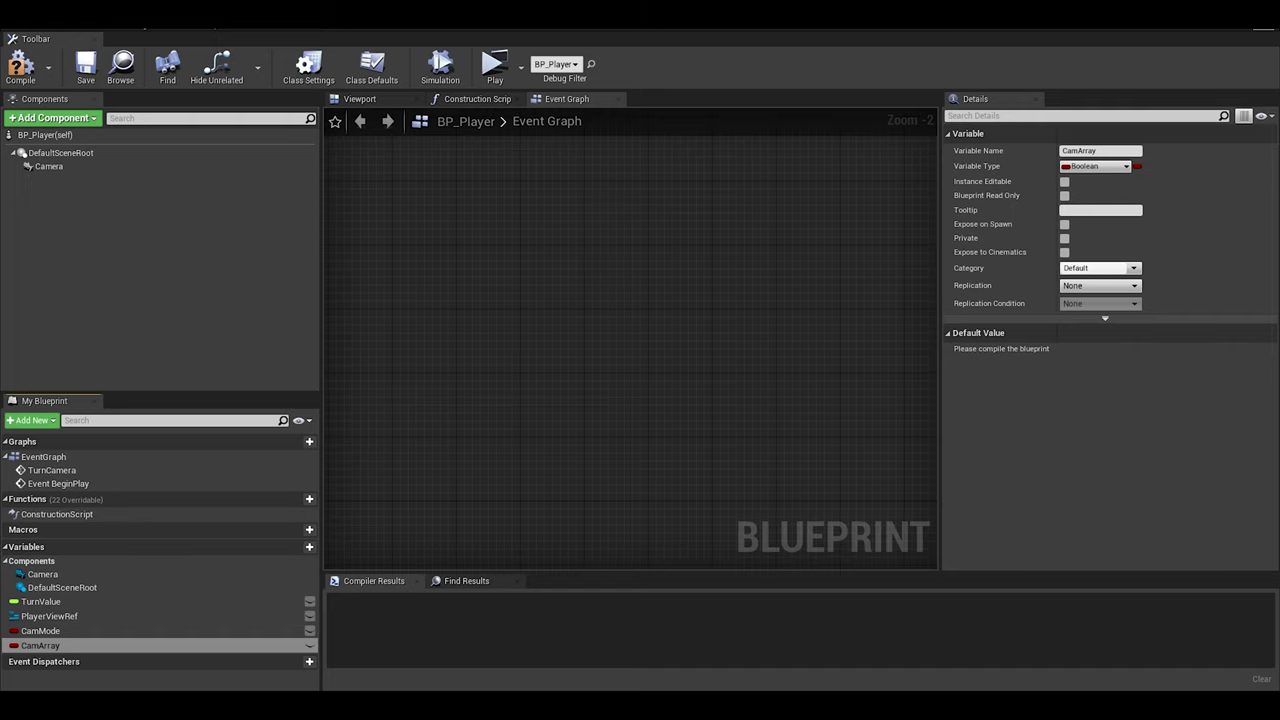
click(14, 645)
text(BP Sec)
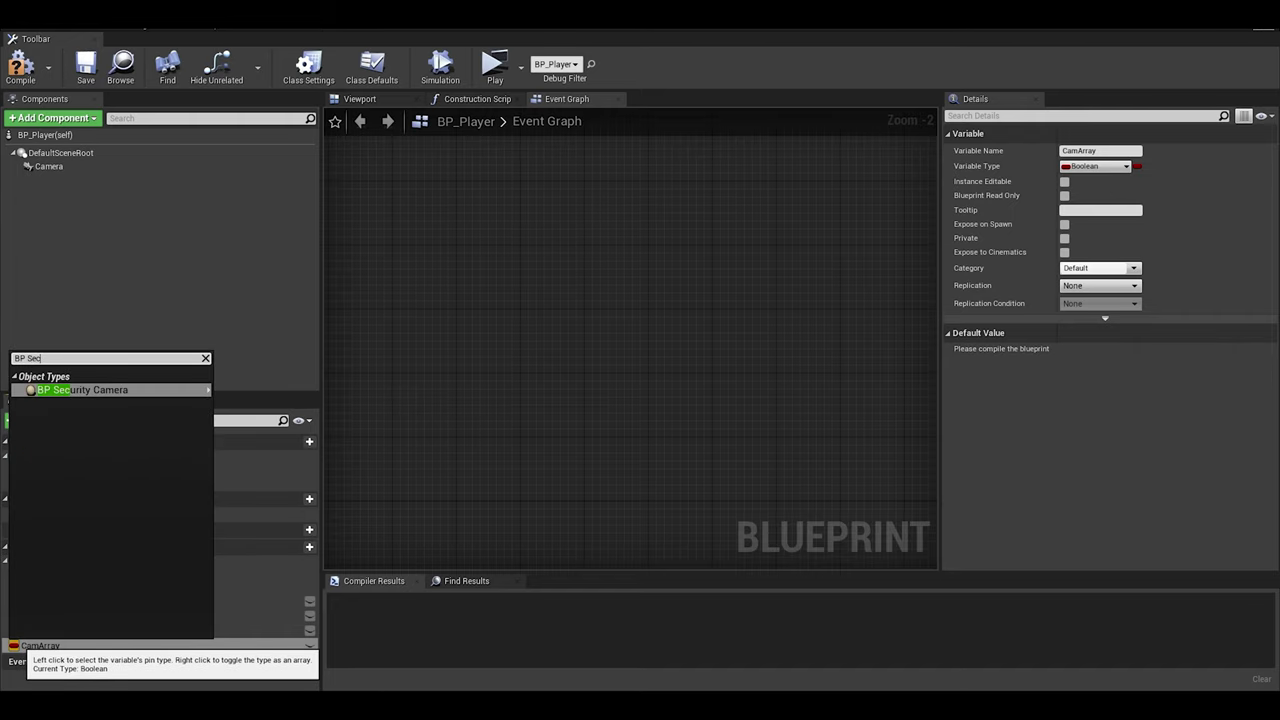
key(Return)
key(Return)
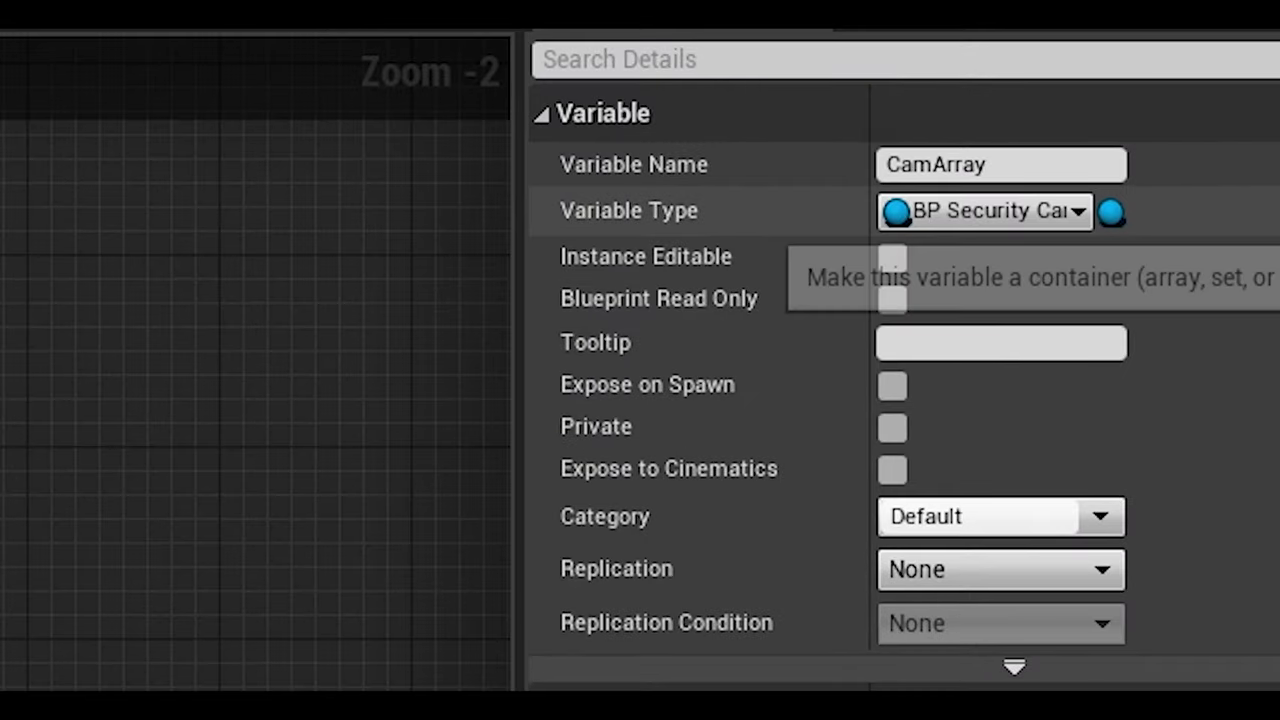
click(1110, 210)
click(1110, 275)
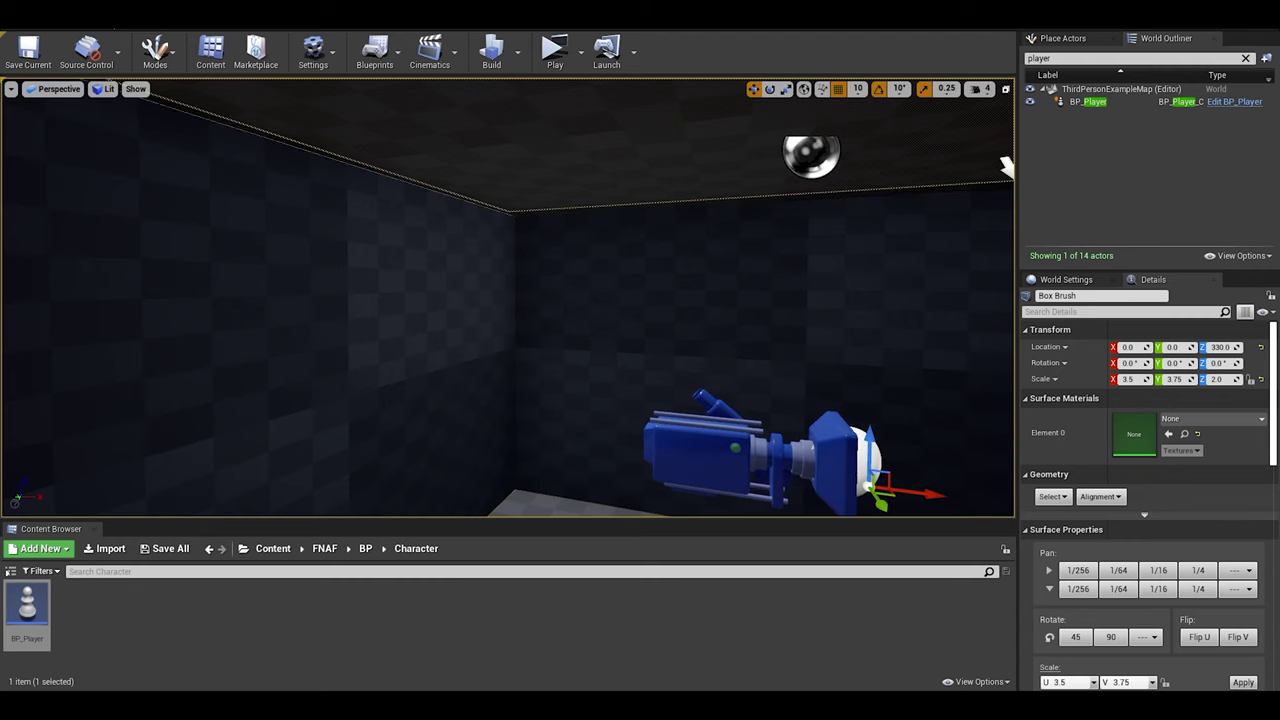
Step: Create a folder named SecCamera inside the UI folder of FNAF and open it
click(366, 548)
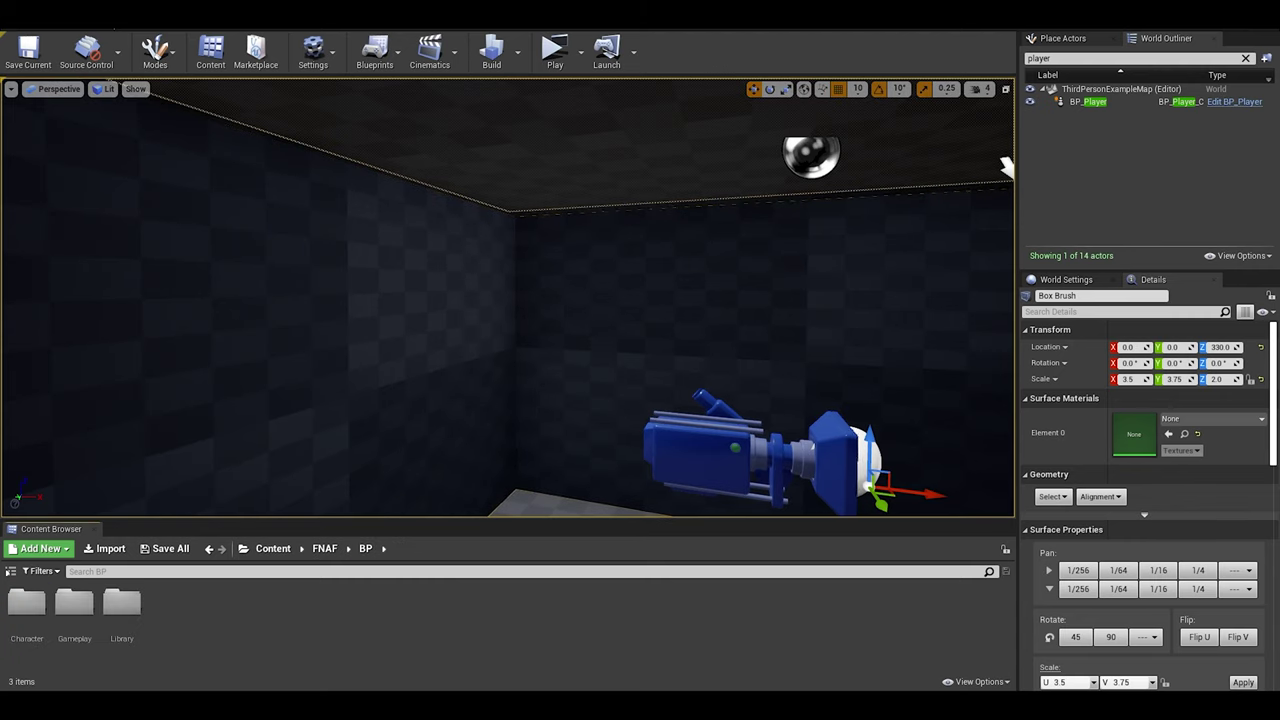
click(324, 548)
click(121, 608)
double_click(121, 608)
right_click(182, 620)
click(215, 209)
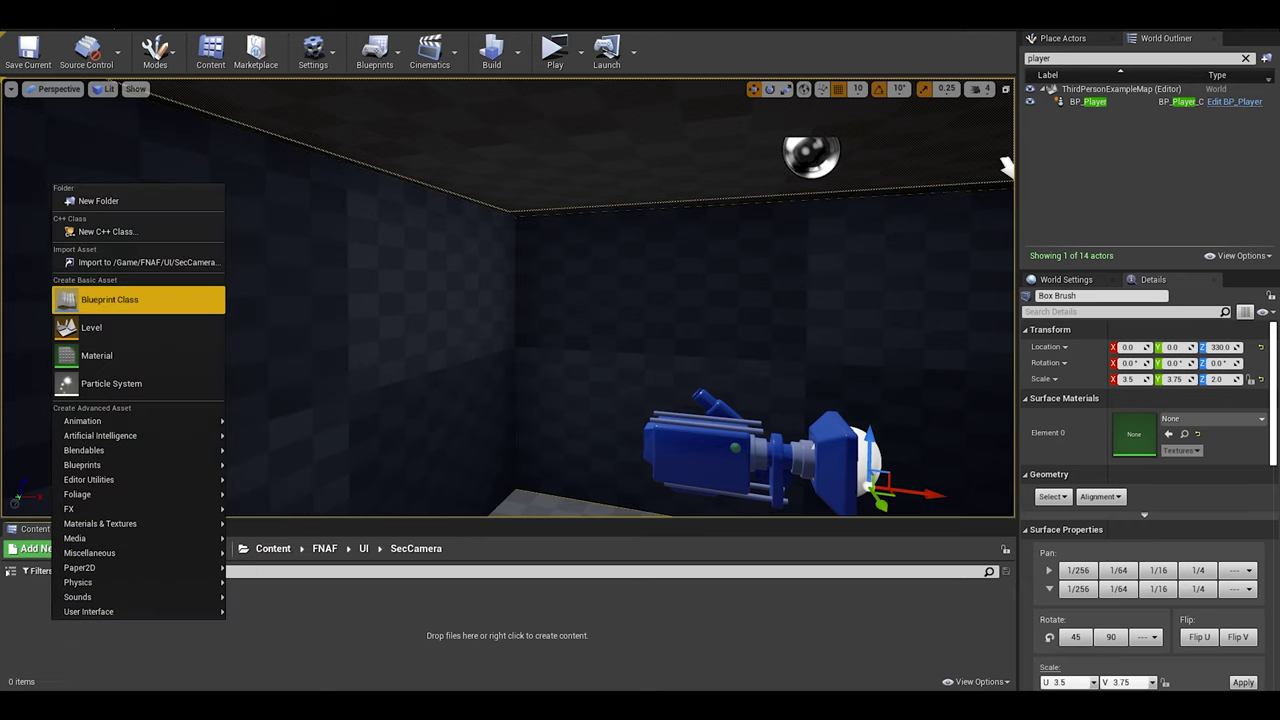
Step: Create a Widget Blueprint named W_CamButton in the SecCamera folder and open it in the designer
click(288, 648)
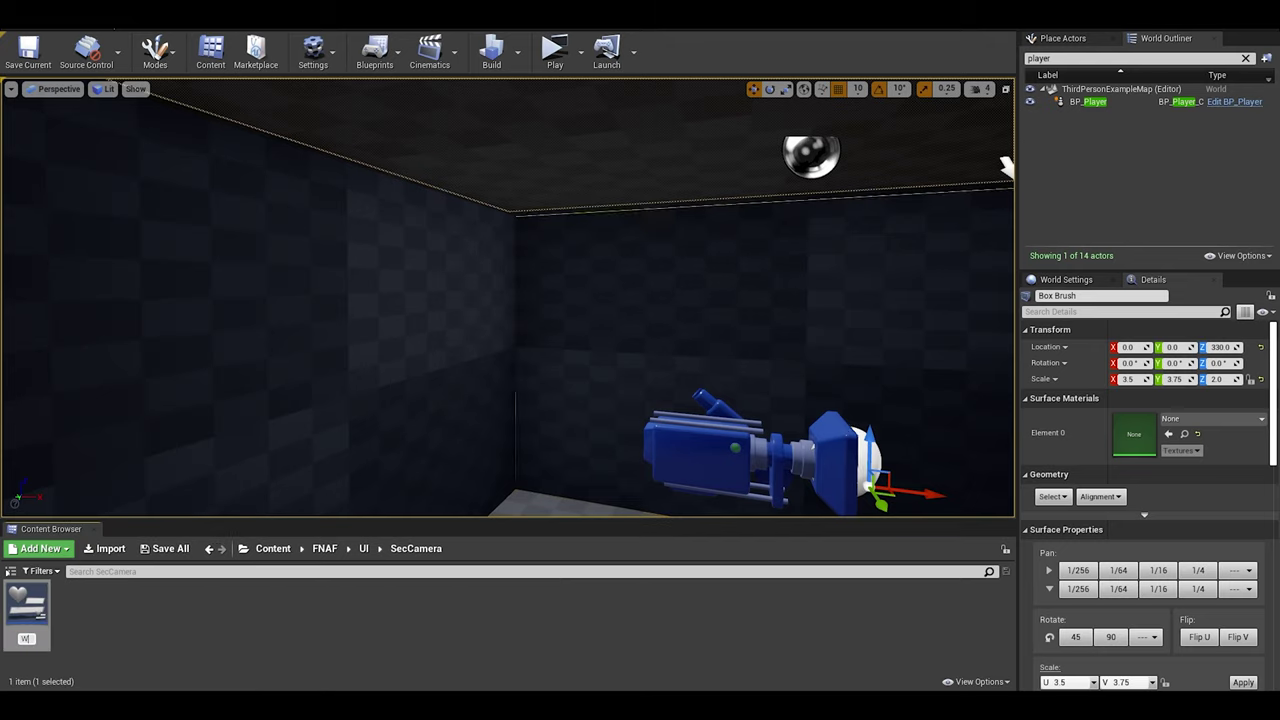
text(W_CamButton)
key(Return)
double_click(34, 606)
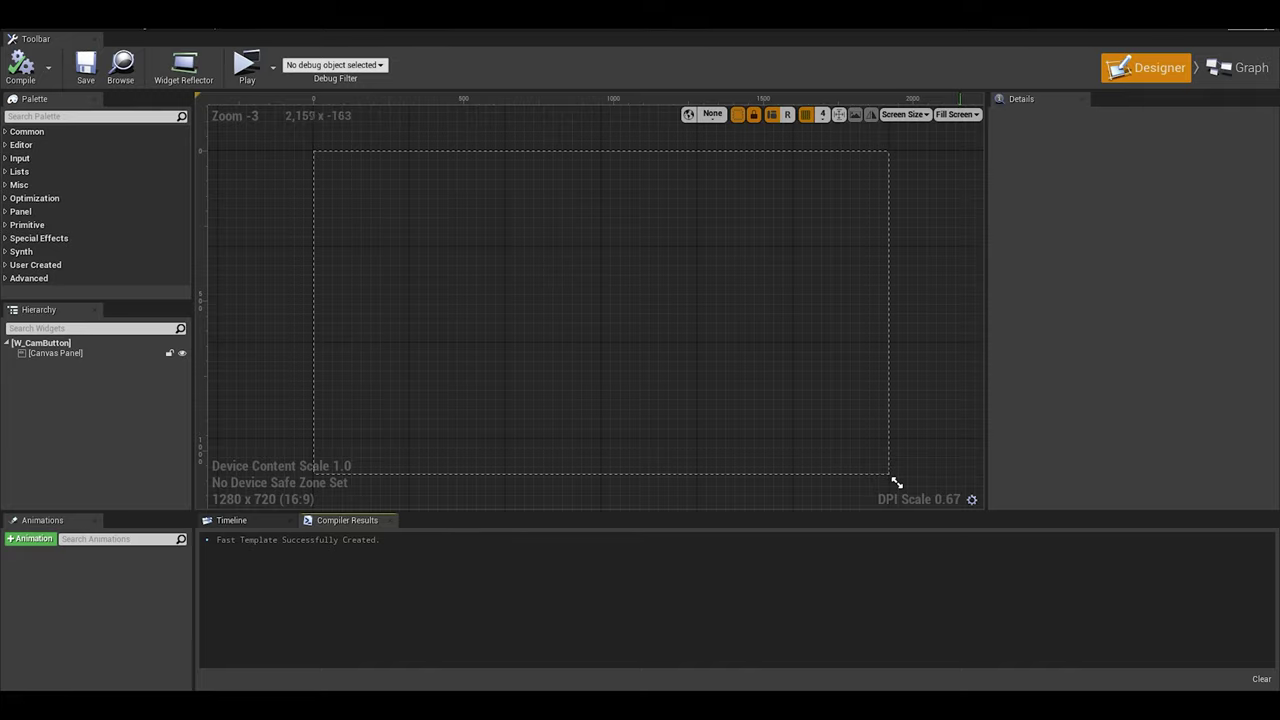
Step: Set the widget's designer size mode to Desired, delete its Canvas Panel and compile
click(957, 114)
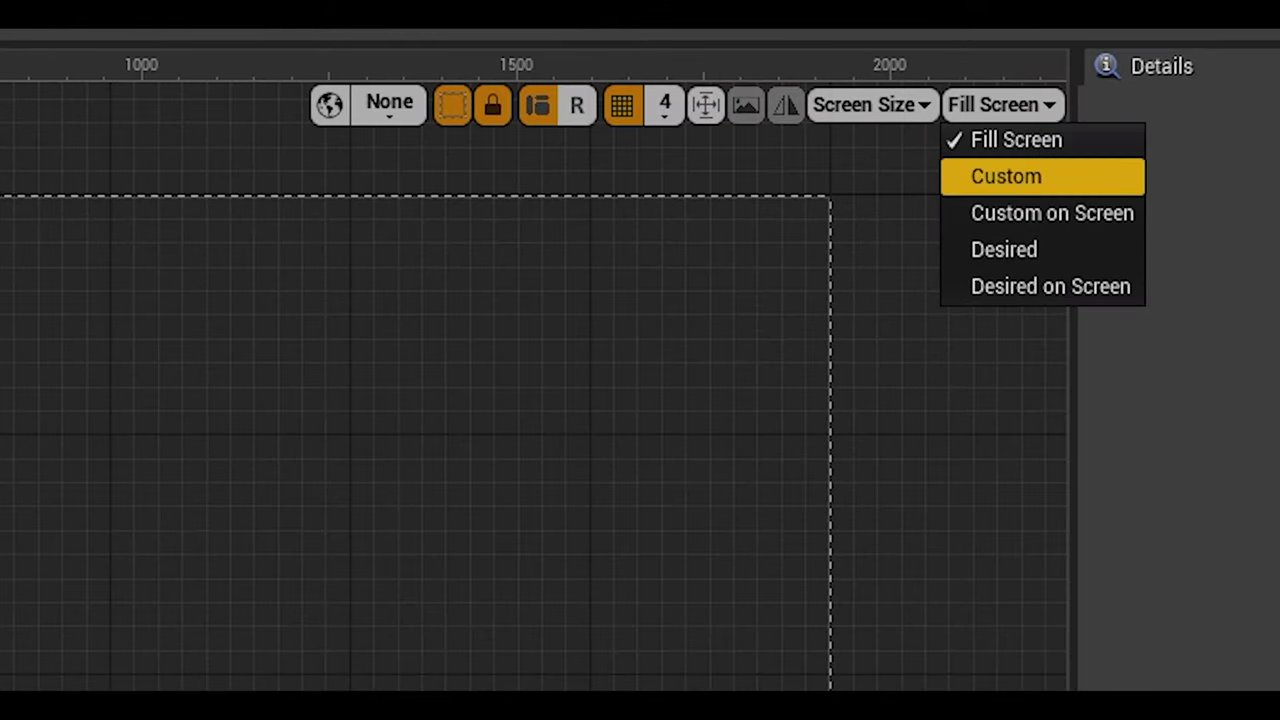
click(1004, 249)
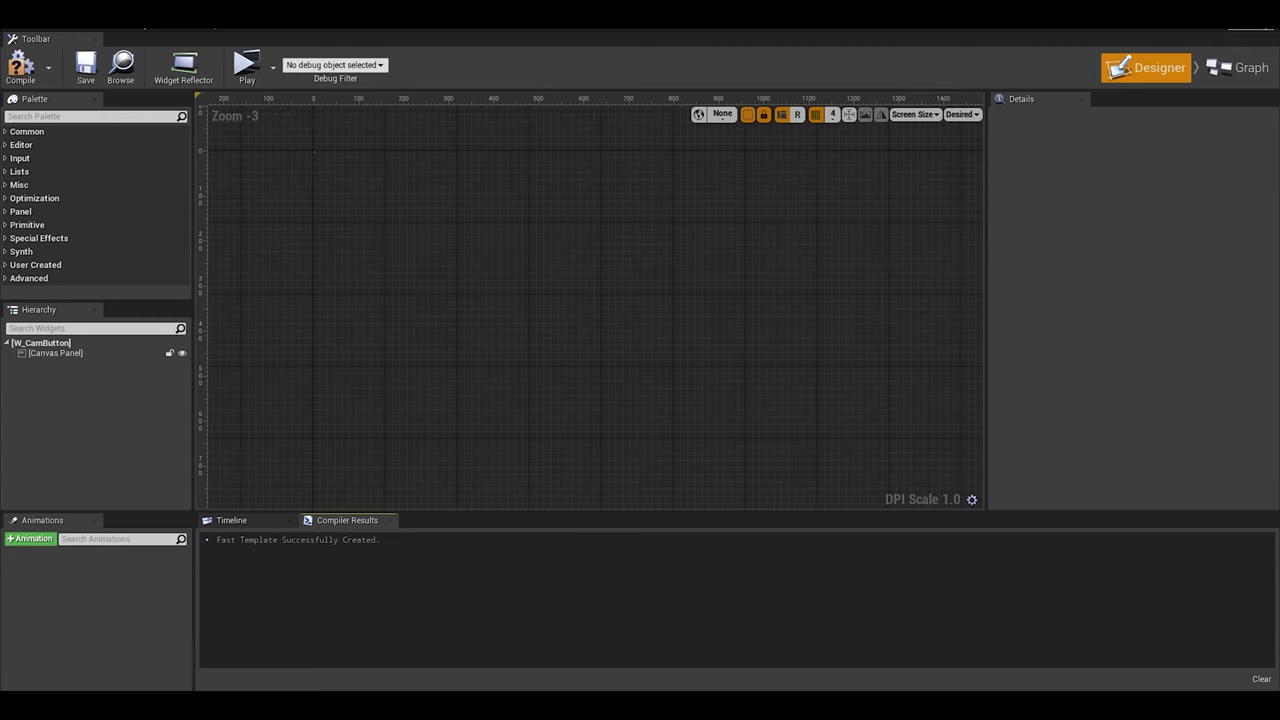
click(56, 353)
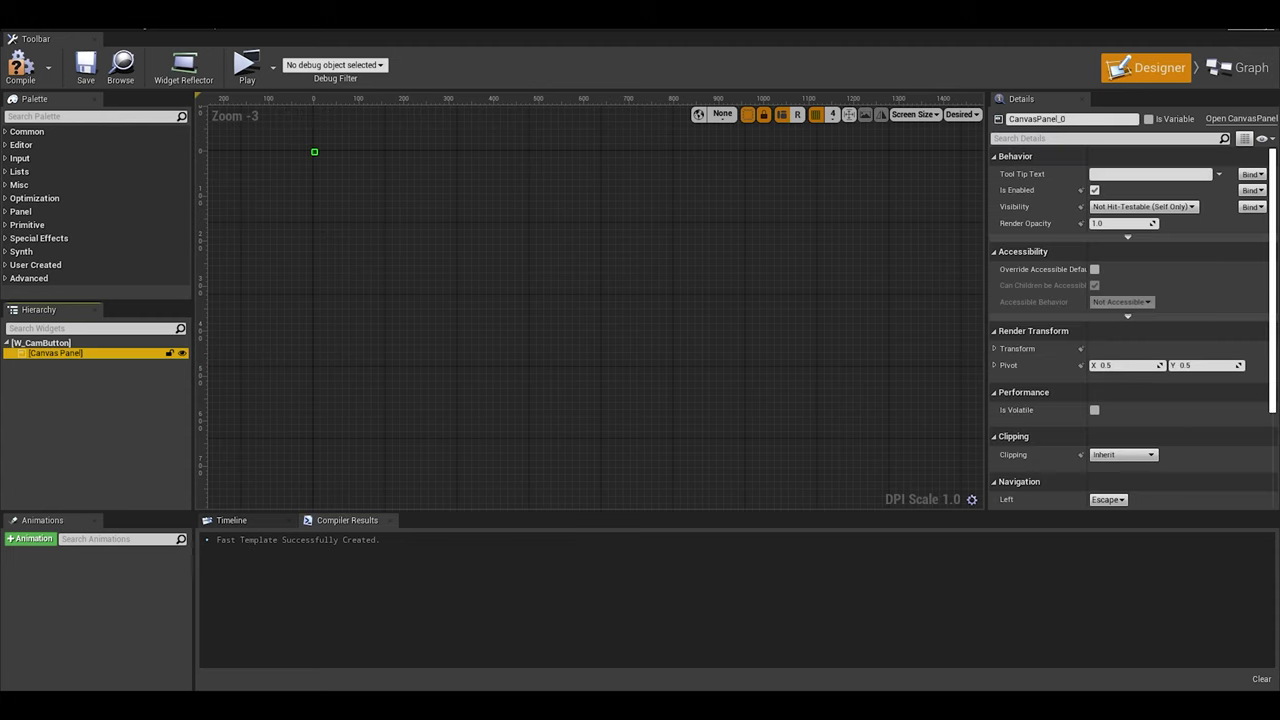
key(Delete)
click(20, 65)
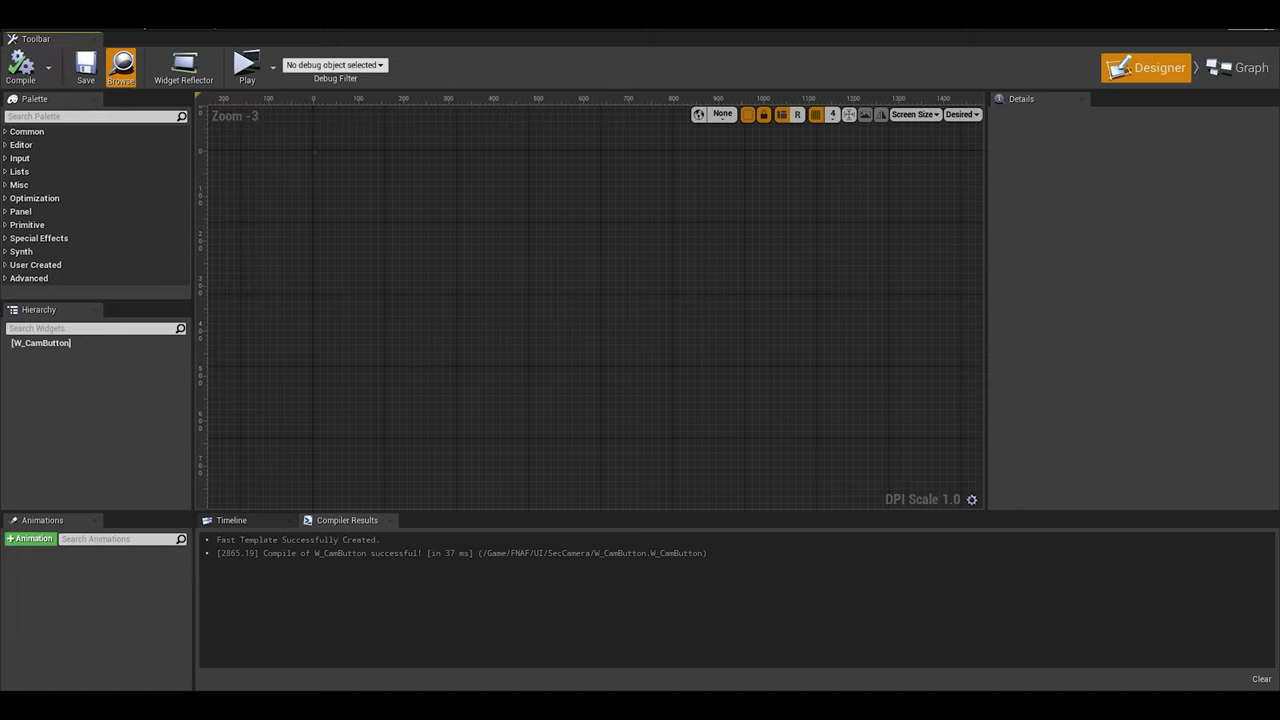
Step: Find the Button widget in the palette and add it as the root of W_CamButton
click(90, 116)
text(button)
drag(48, 145, 102, 292)
drag(114, 350, 78, 345)
scroll(476, 263, up, 4)
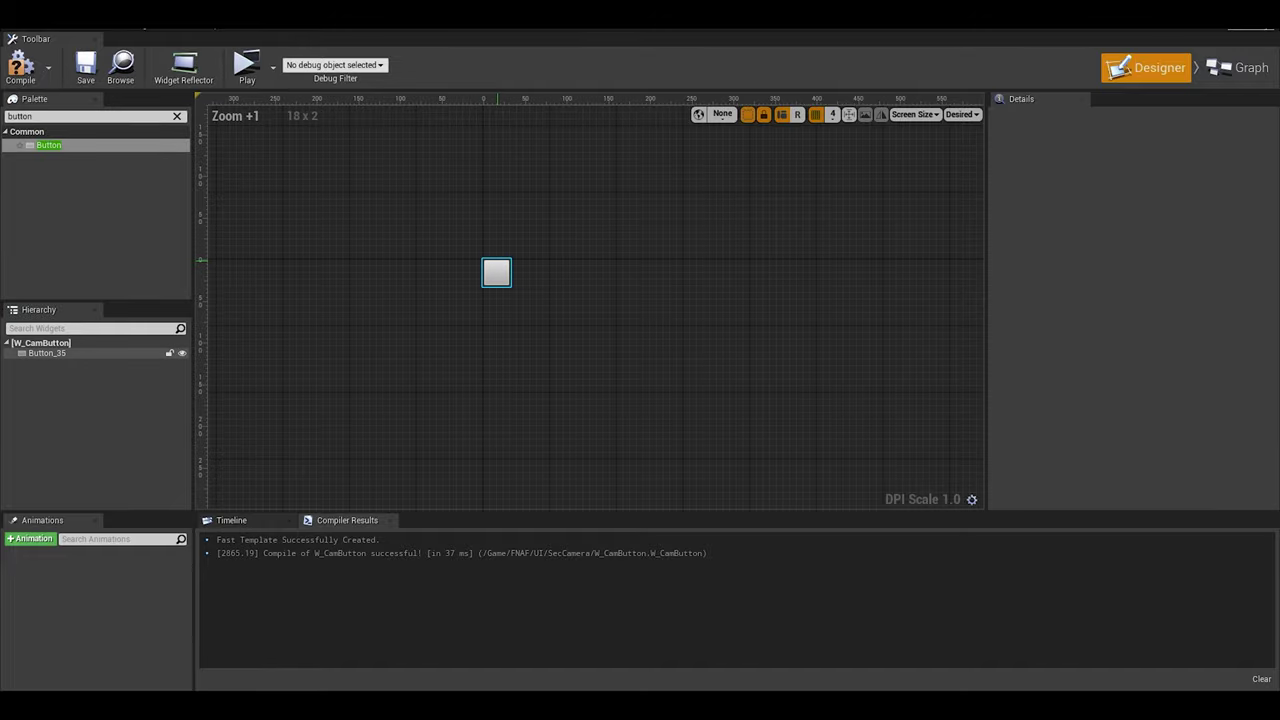
Step: Set the button's Background Color to a dark grey with a value of 0.03125
click(494, 268)
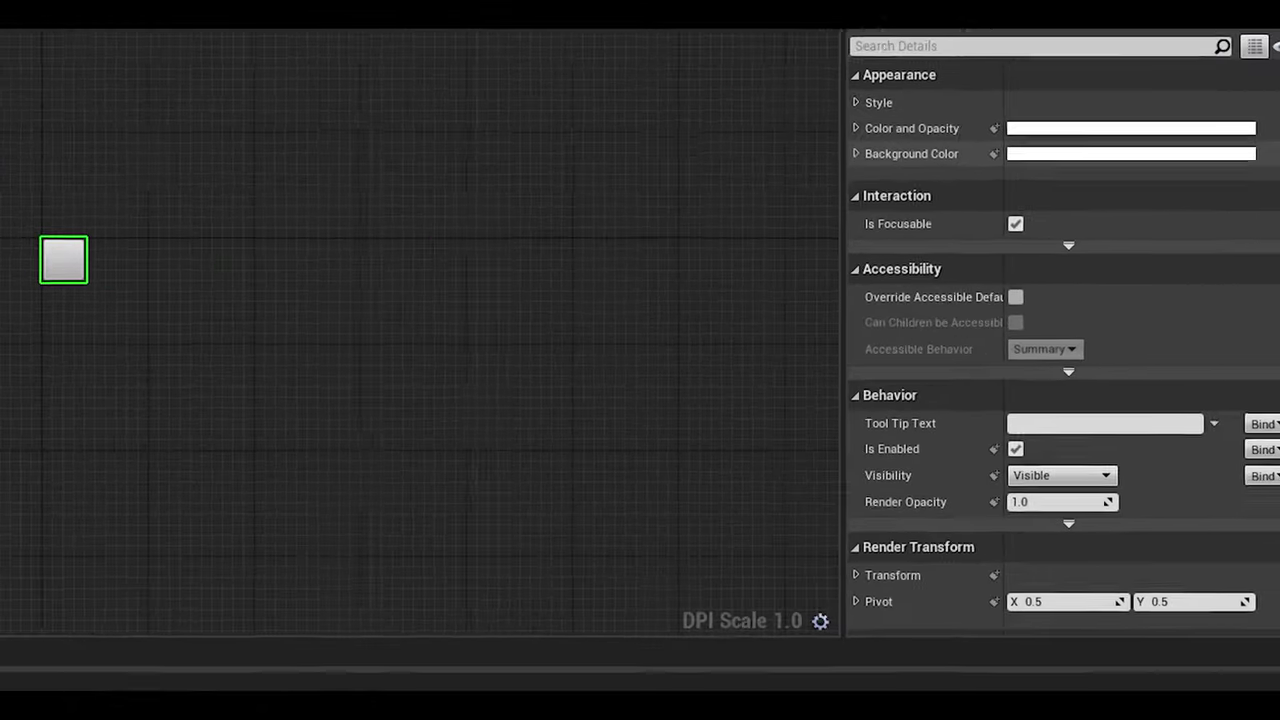
click(1107, 207)
click(1013, 354)
drag(690, 445, 690, 512)
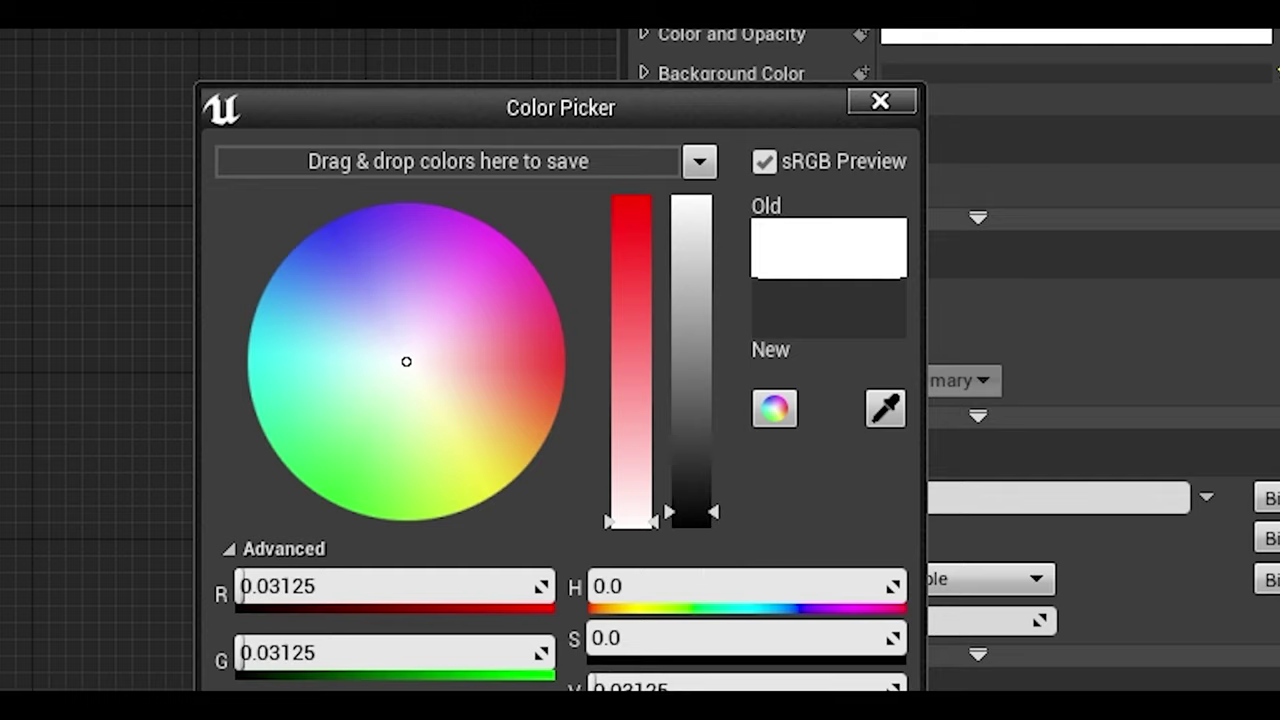
key(Return)
Step: Rename the root button of the widget to CamButton
click(51, 351)
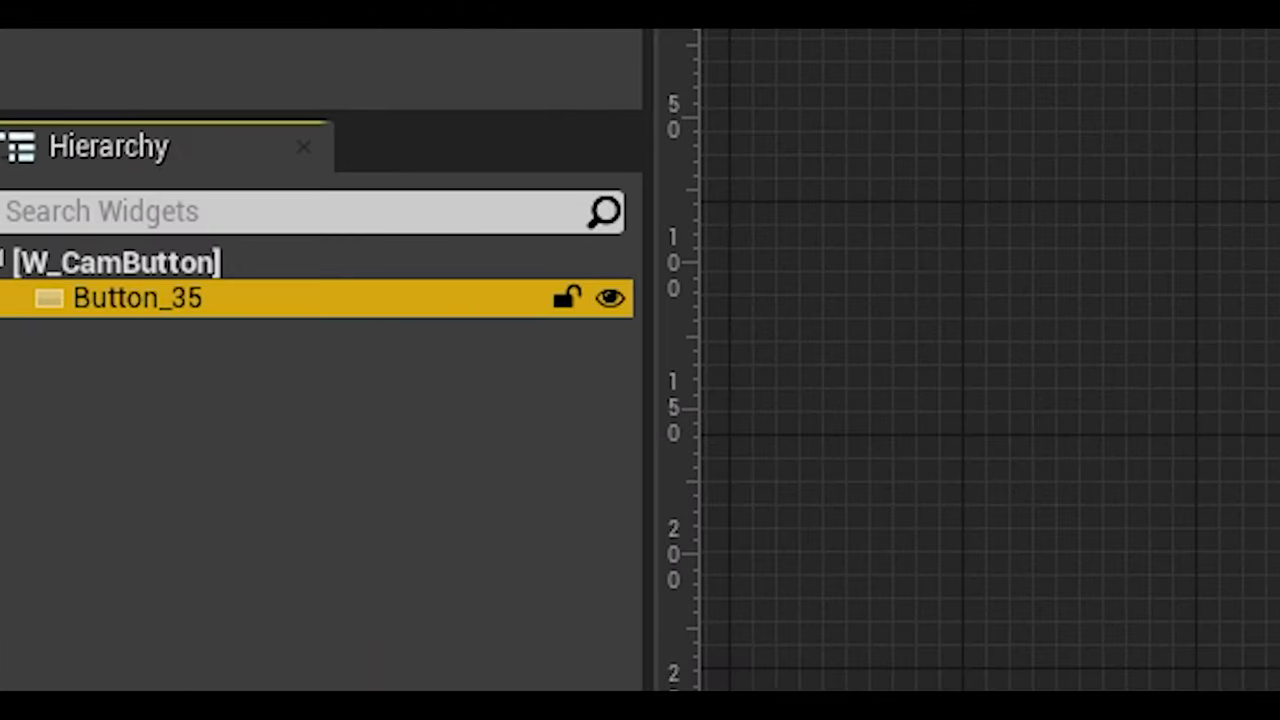
key(F2)
text(CamB)
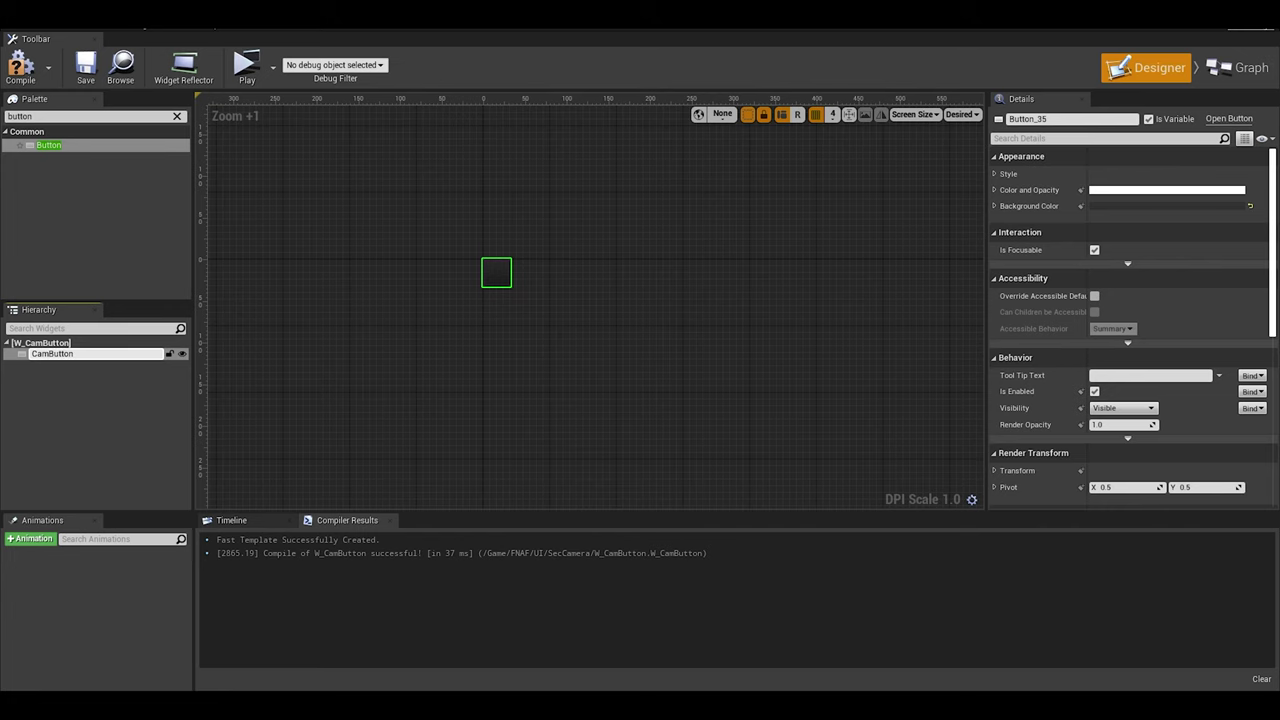
key(Return)
Step: Find the Text widget in the palette and add it as a child of CamButton
click(84, 116)
text(tex)
click(66, 146)
click(48, 159)
drag(66, 362, 68, 363)
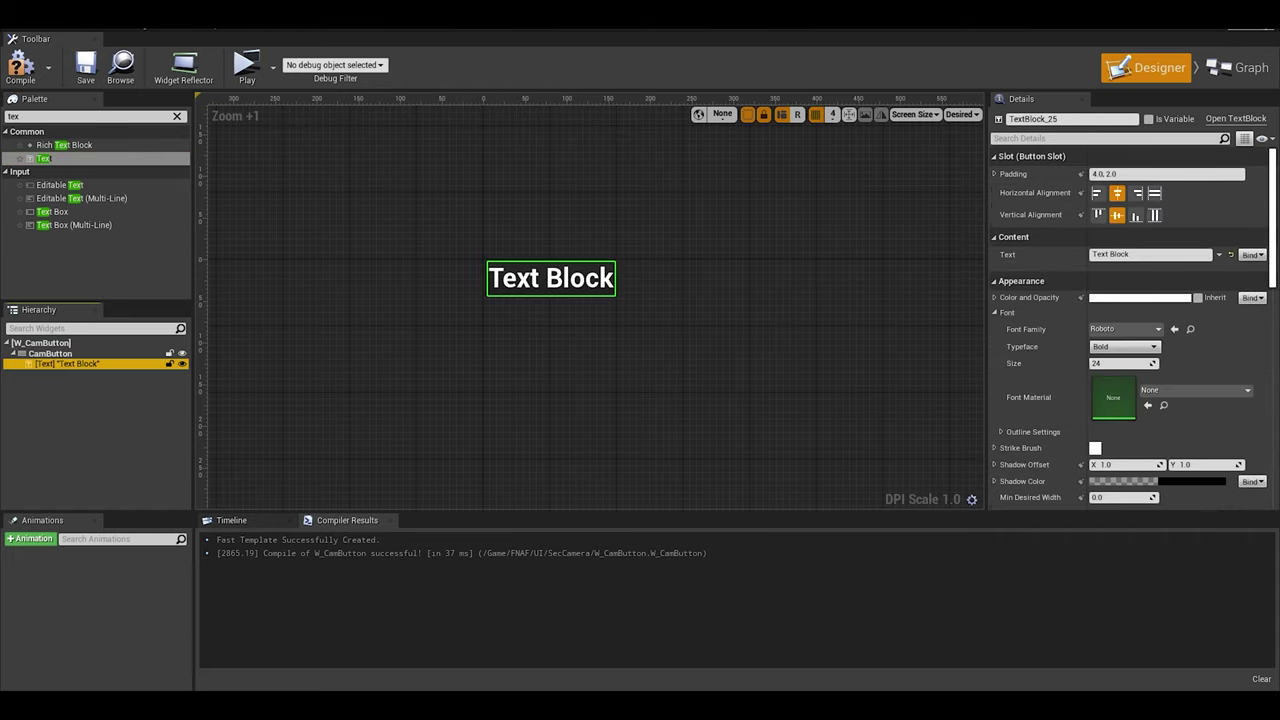
Step: Rename the text block CameraNumber, make it a variable and set fill alignment with a Light font at size 25
click(62, 354)
click(66, 364)
key(F2)
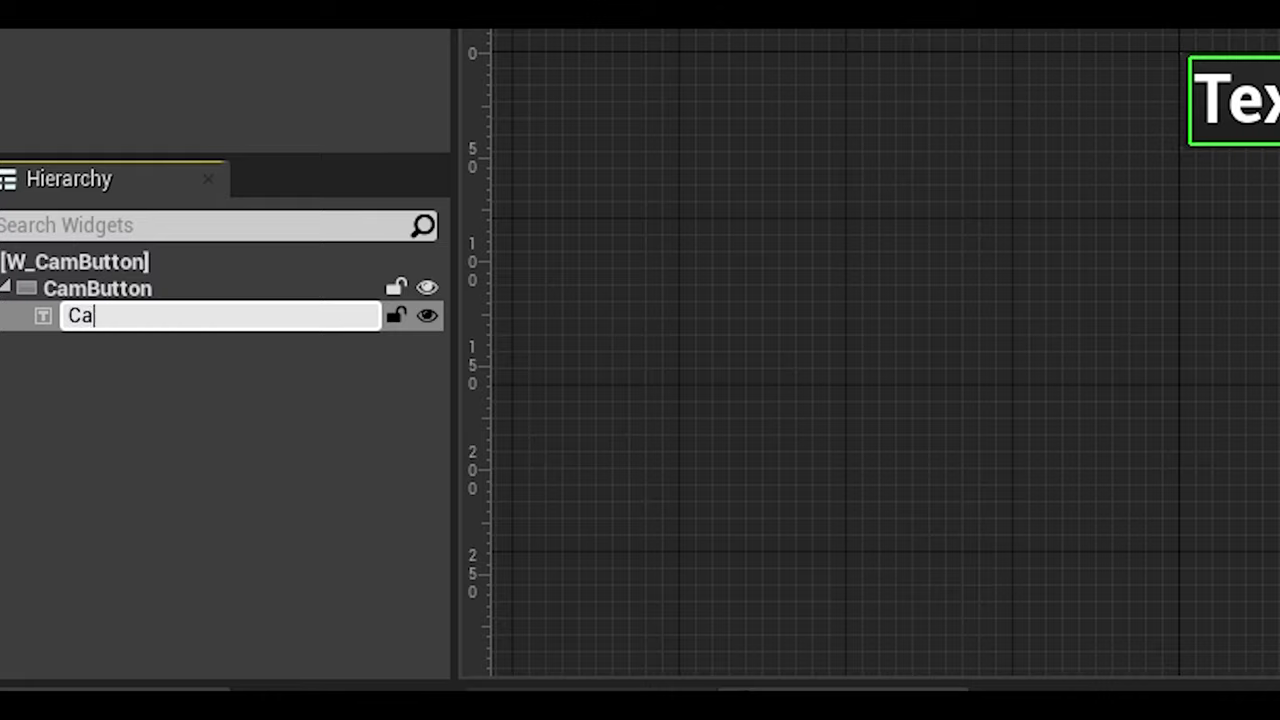
text(meraNumber)
key(Return)
scroll(590, 300, up, 1)
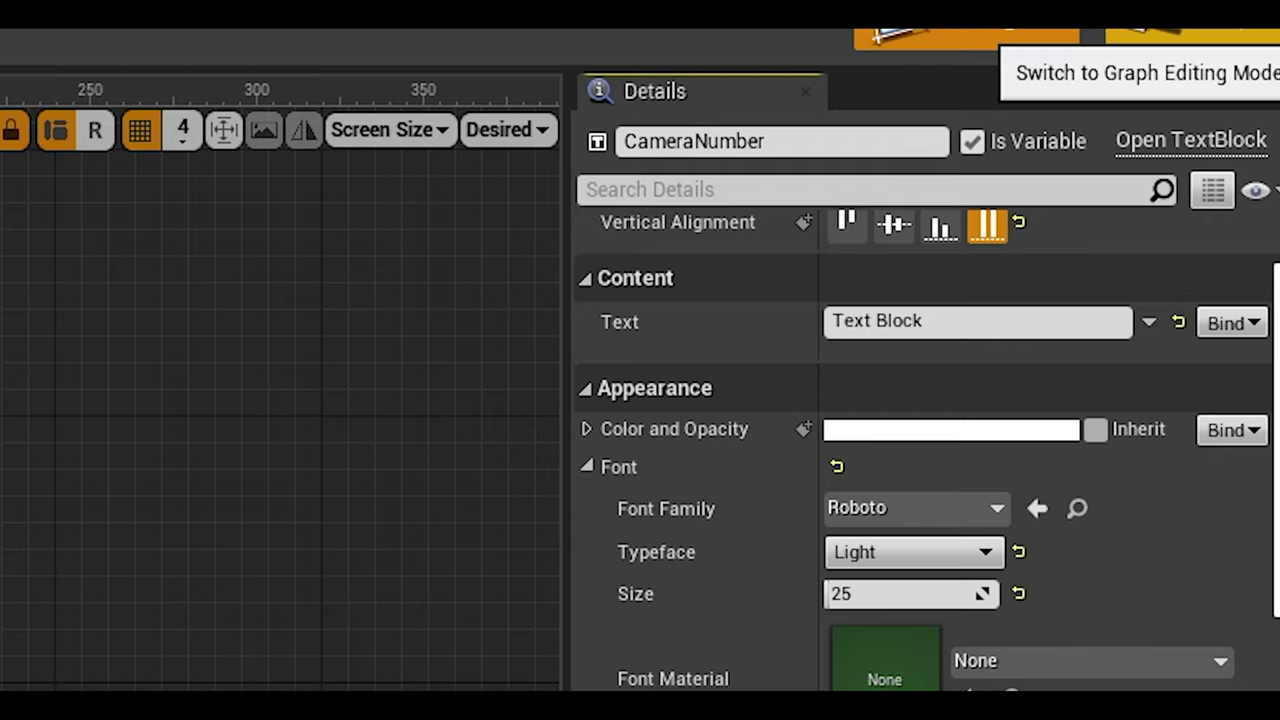
Step: Switch to the widget's event graph and delete the Event Construct and Event Tick nodes
click(1185, 38)
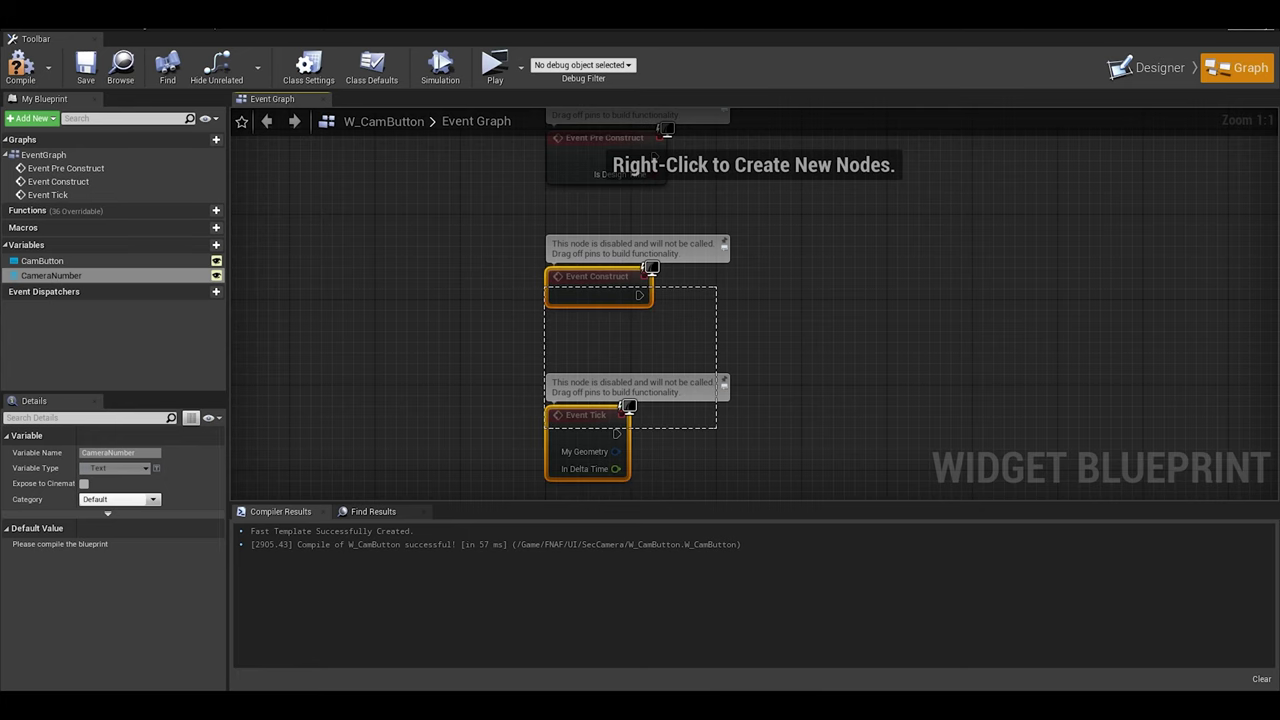
drag(716, 428, 716, 428)
right_drag(544, 286, 519, 357)
key(Delete)
right_drag(519, 357, 476, 443)
Step: Add a CameraNumber reference with a SetText (Text) node and run it from Event Pre Construct
drag(67, 249, 508, 403)
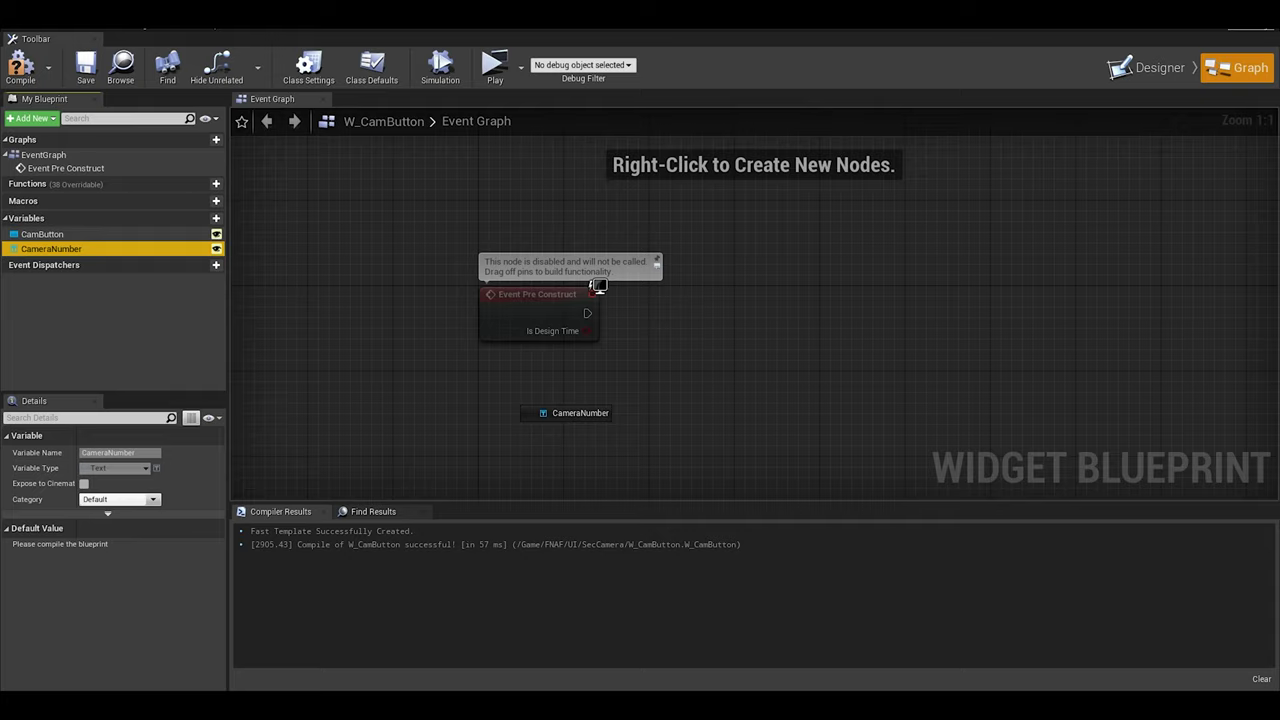
ctrl+drag(508, 403, 478, 392)
drag(556, 393, 587, 313)
text(set text)
key(Return)
Step: Feed SetText's In Text from a Format Text node with the format "Cam {X}" and place it below SetText
drag(705, 349, 700, 408)
text(format)
key(Return)
click(706, 431)
text(Cam)
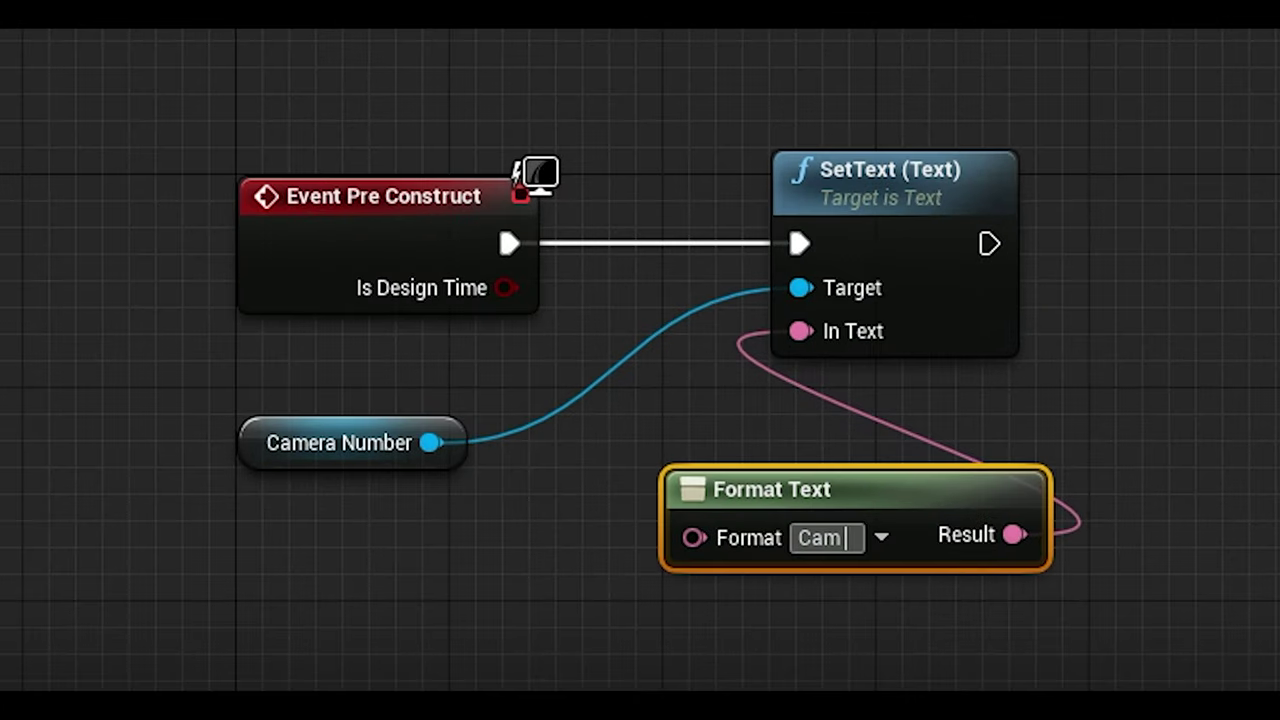
text( {})
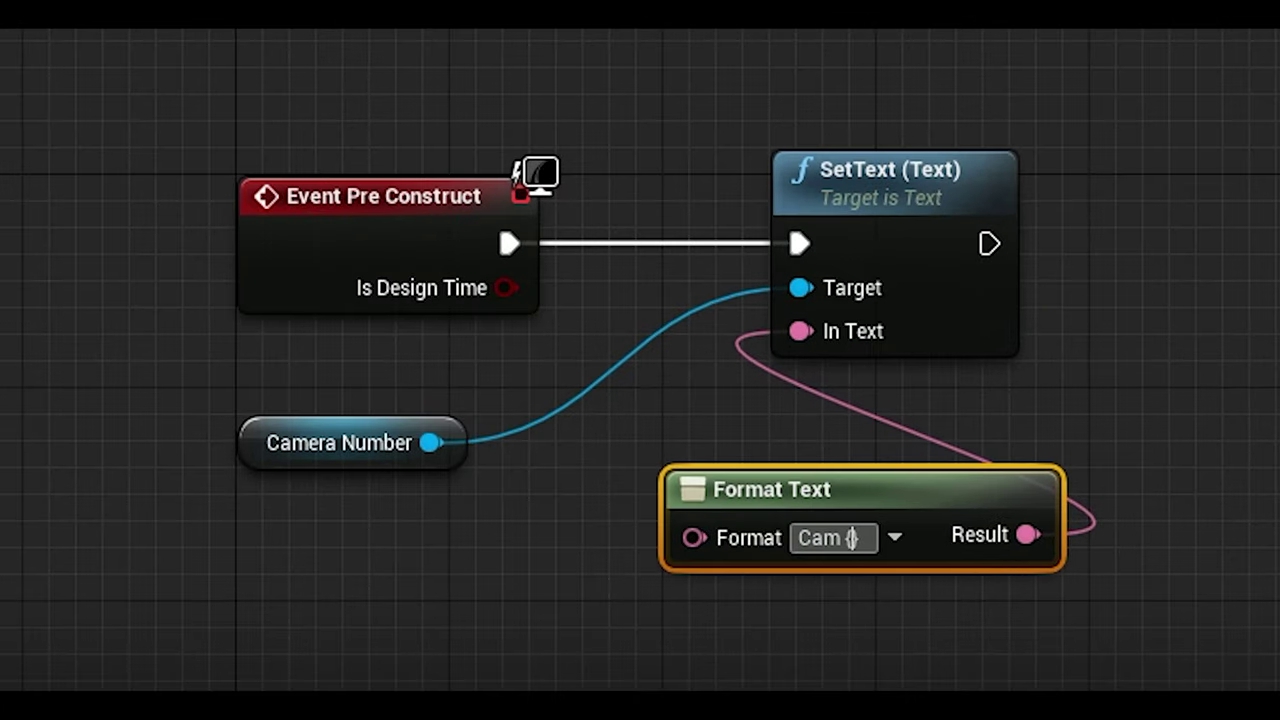
text(X)
key(Return)
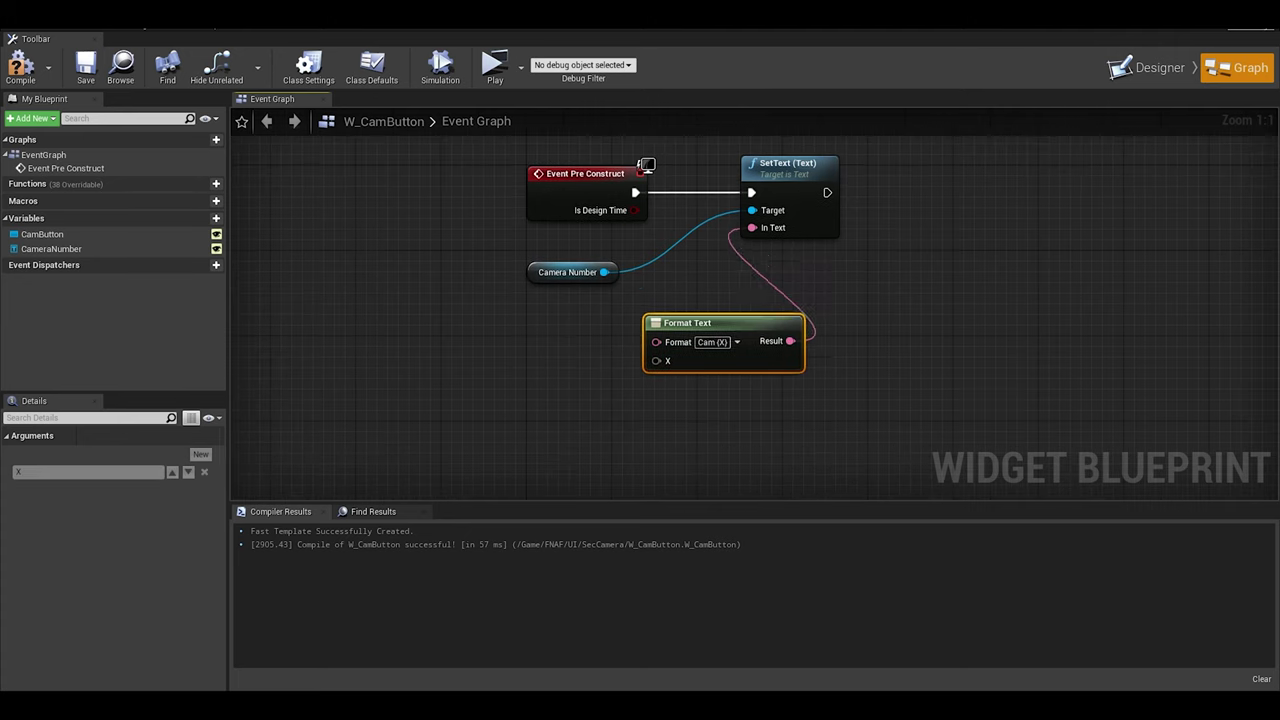
drag(700, 323, 796, 270)
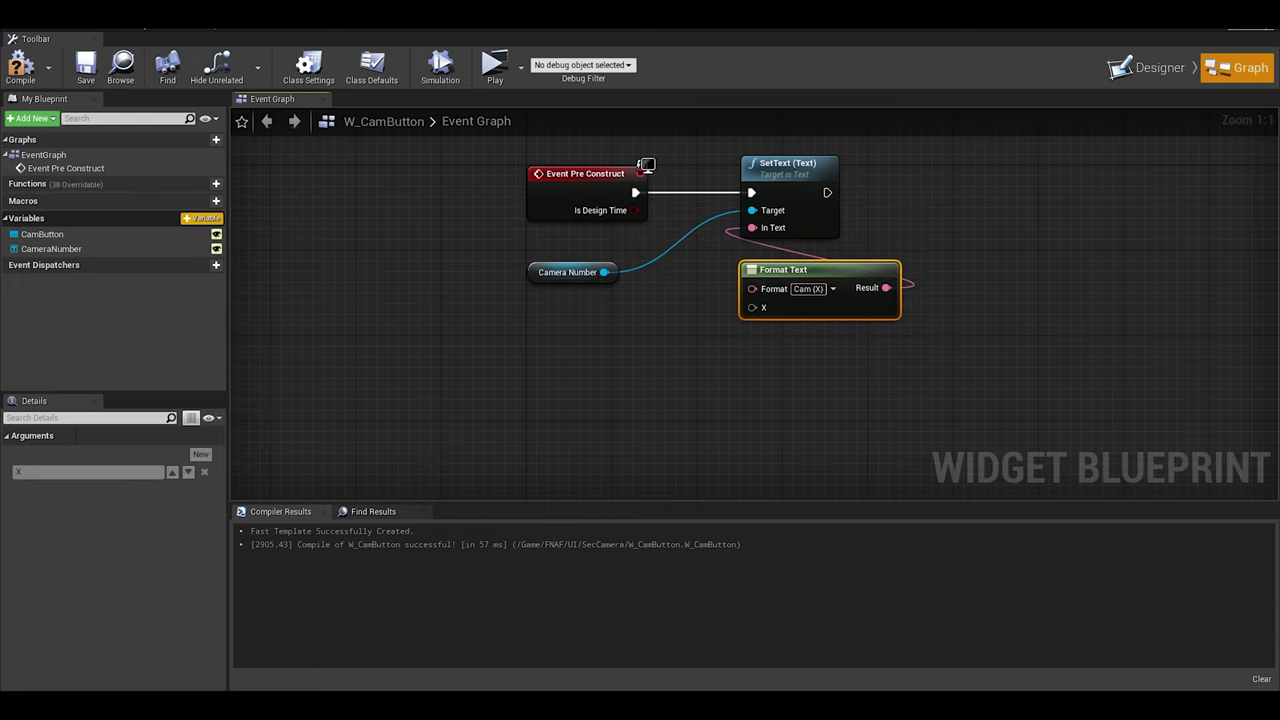
Step: Create a variable named Digit and set its type to Integer
click(205, 218)
key(Return)
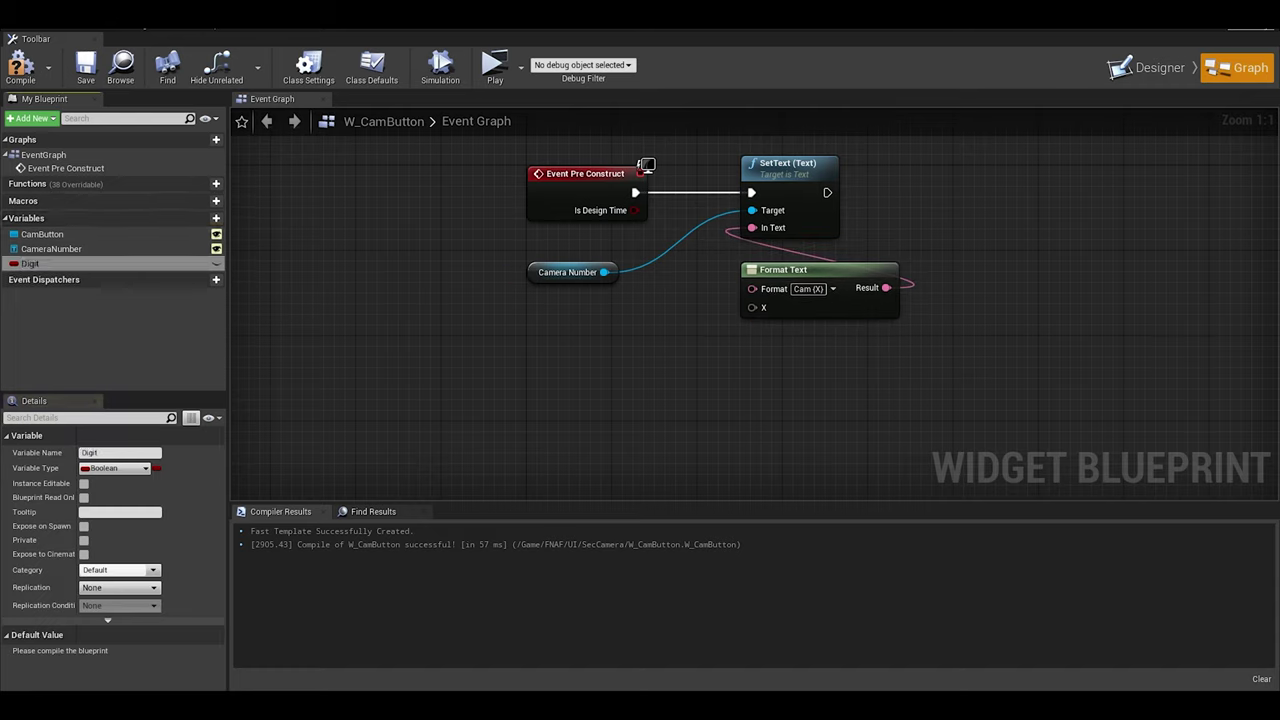
click(14, 263)
text(ca)
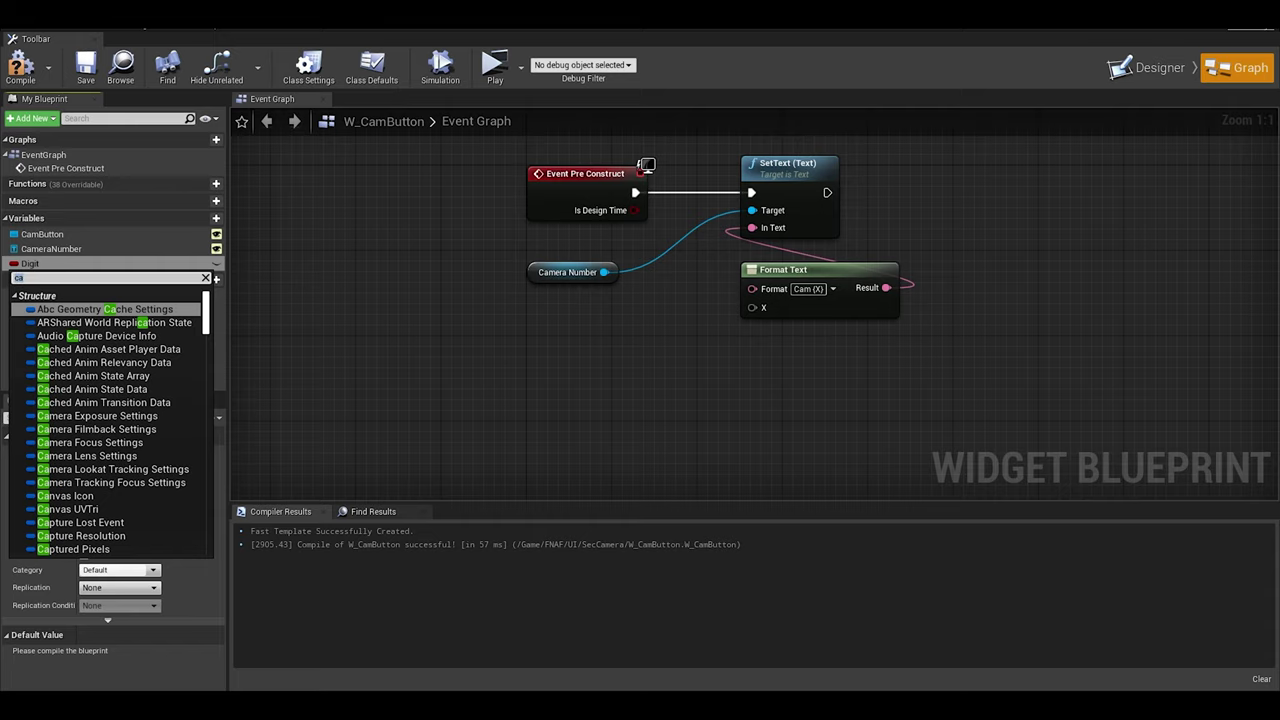
key(BackSpace)
key(BackSpace)
text(int)
key(Return)
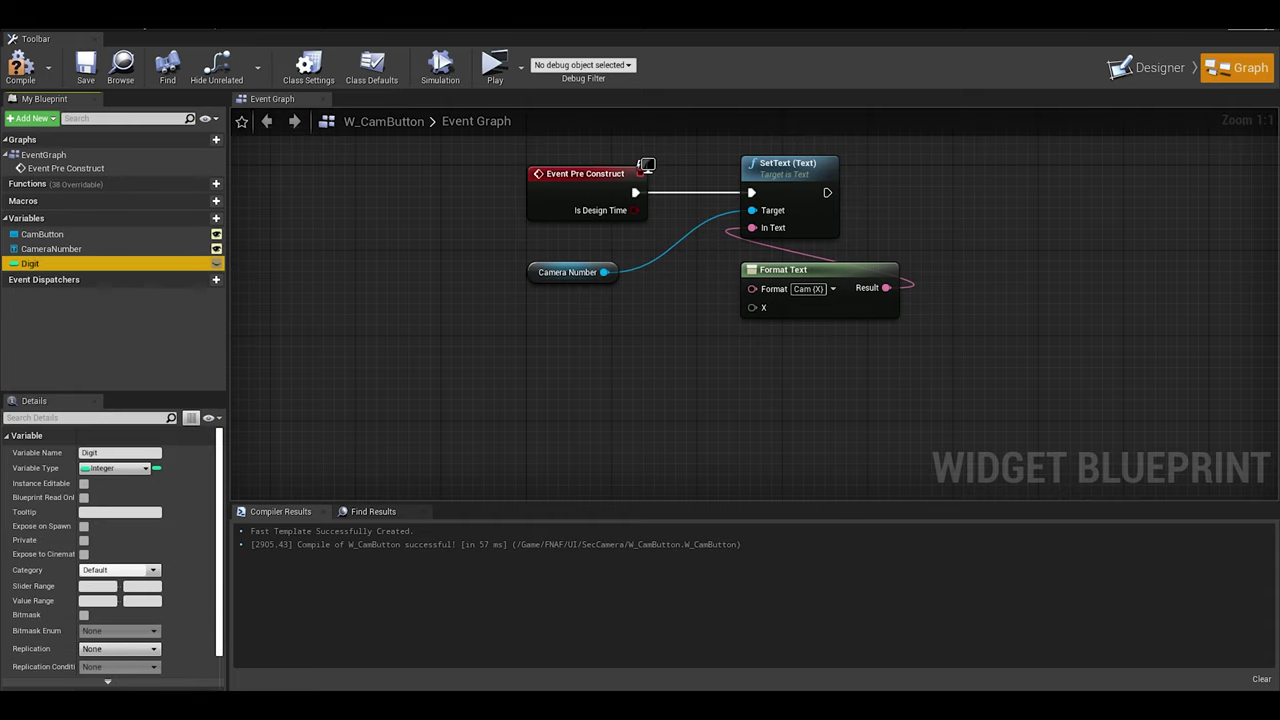
Step: Convert the Digit variable with a ToText (integer) node and connect it to Format Text's X input
drag(510, 345, 652, 372)
text(tote)
key(Return)
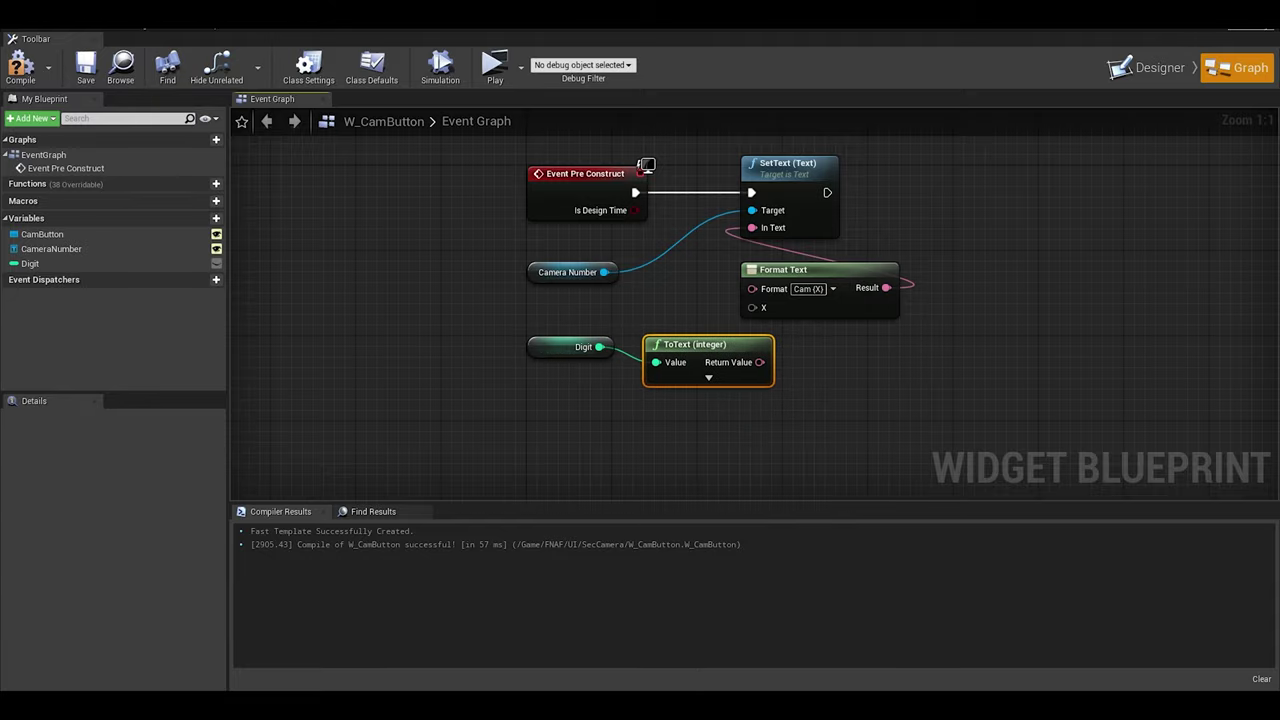
drag(738, 351, 752, 307)
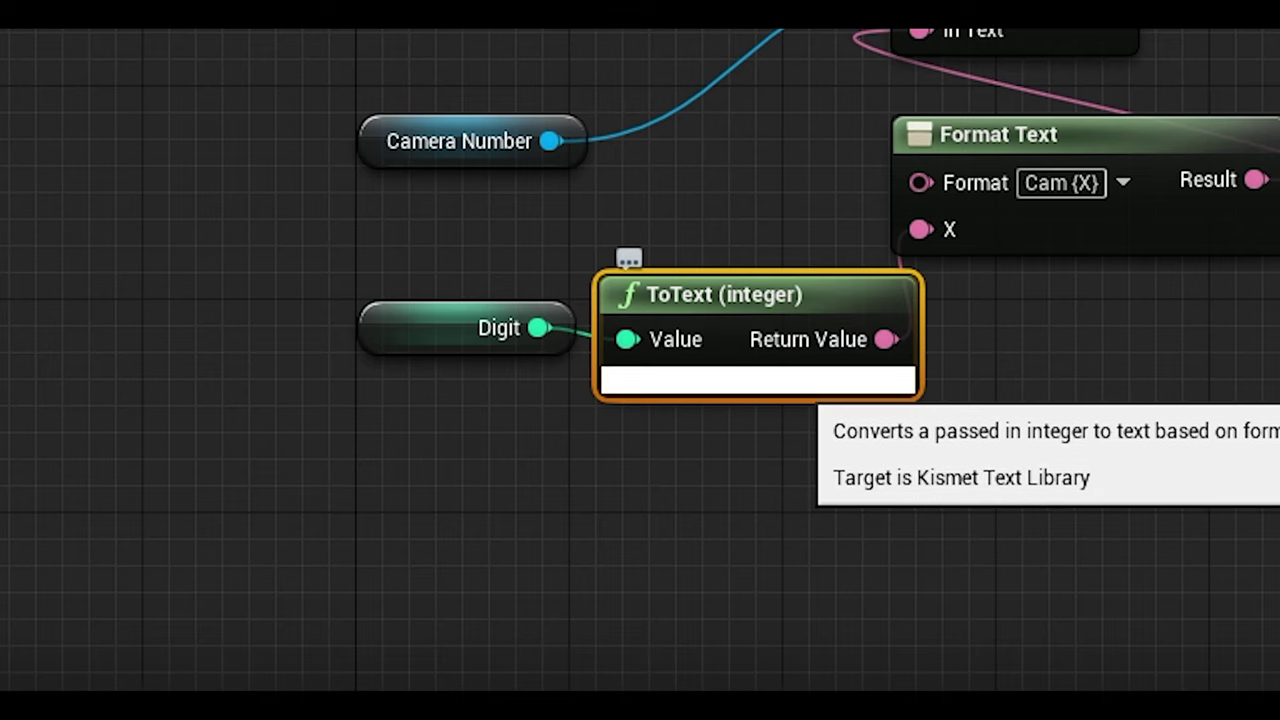
Step: Turn off Use Grouping in the ToText node's advanced options and collapse them again
click(759, 378)
click(796, 441)
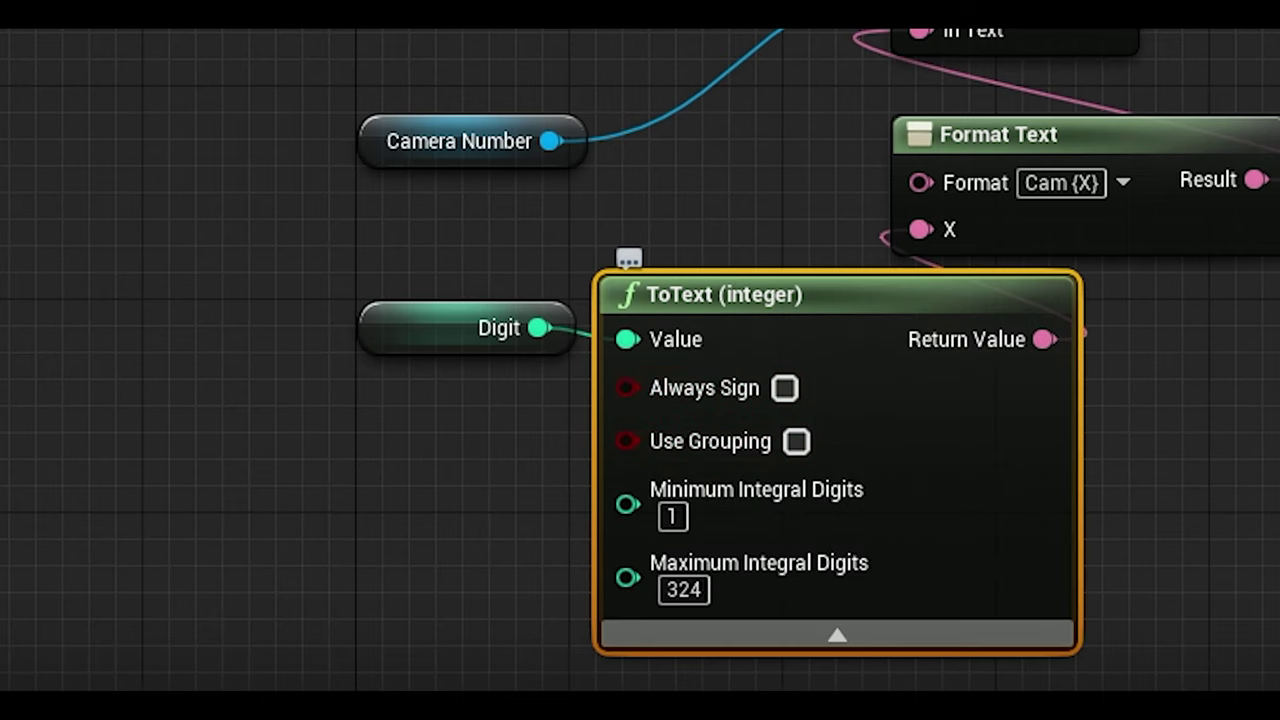
click(837, 635)
Step: Set Digit's default value to 1, make it instance editable, and compile to preview the button in the designer
click(84, 264)
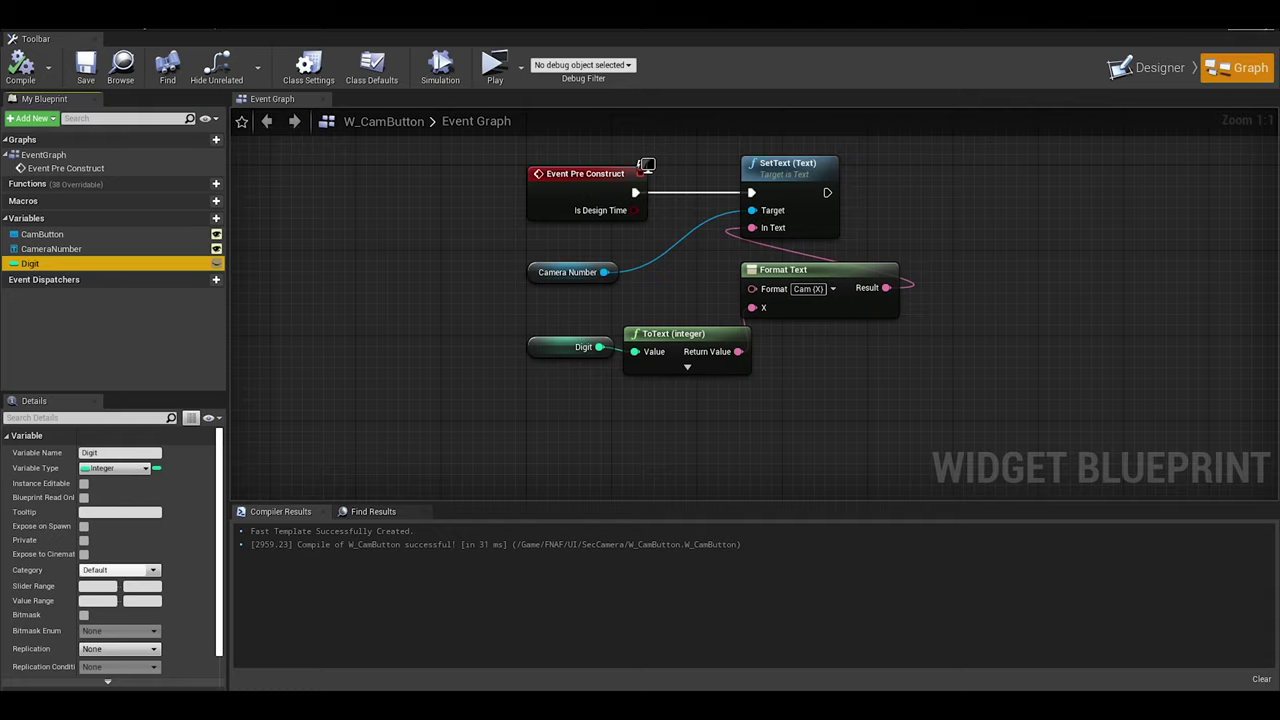
scroll(110, 590, down, 3)
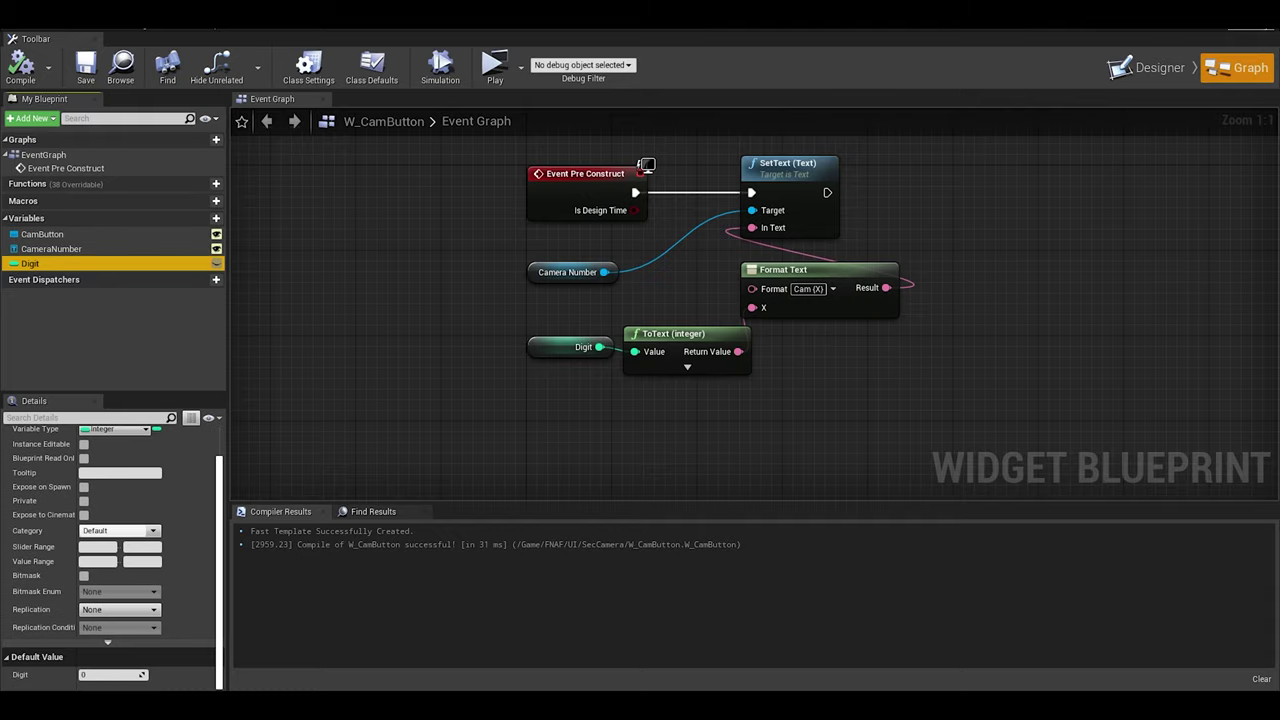
click(101, 675)
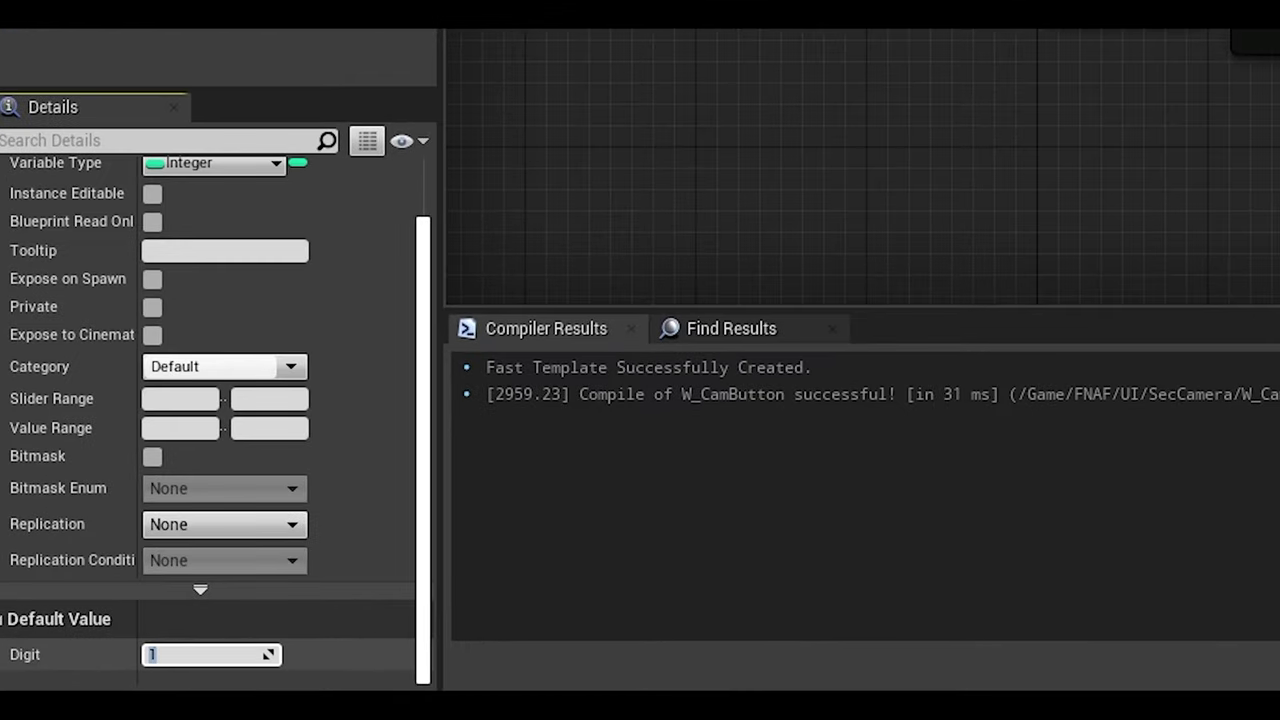
scroll(110, 560, up, 2)
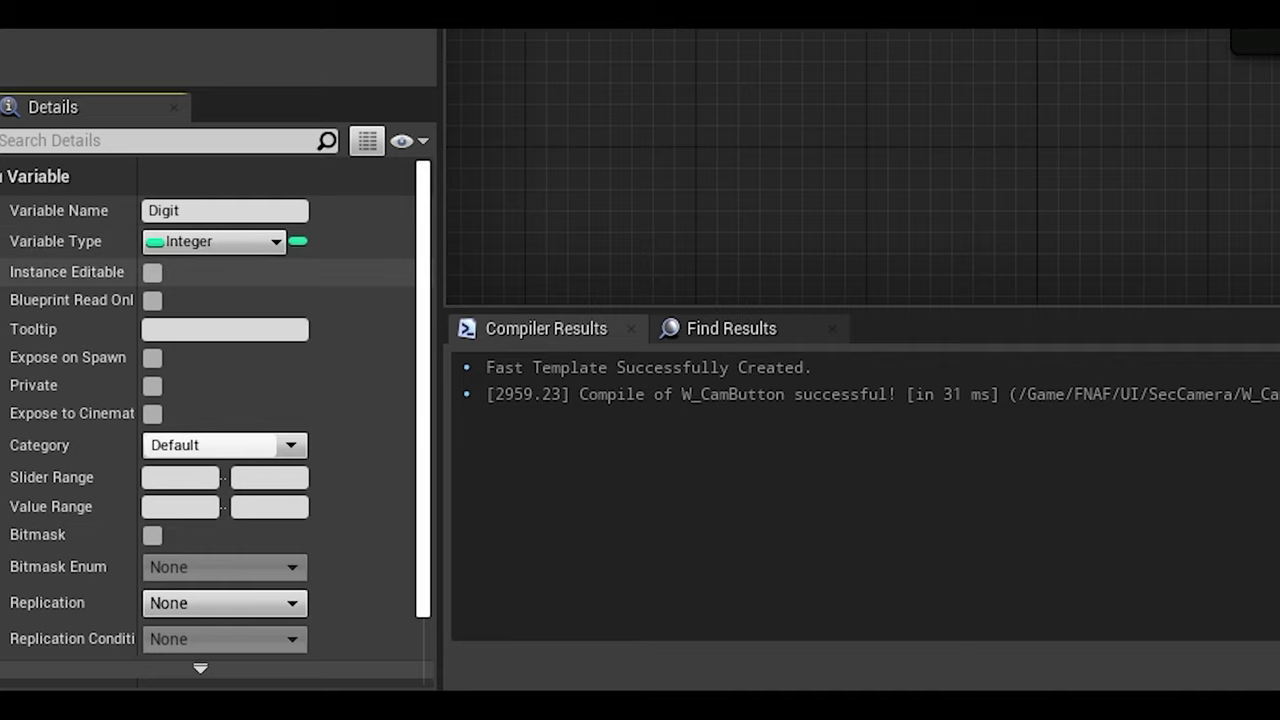
click(152, 272)
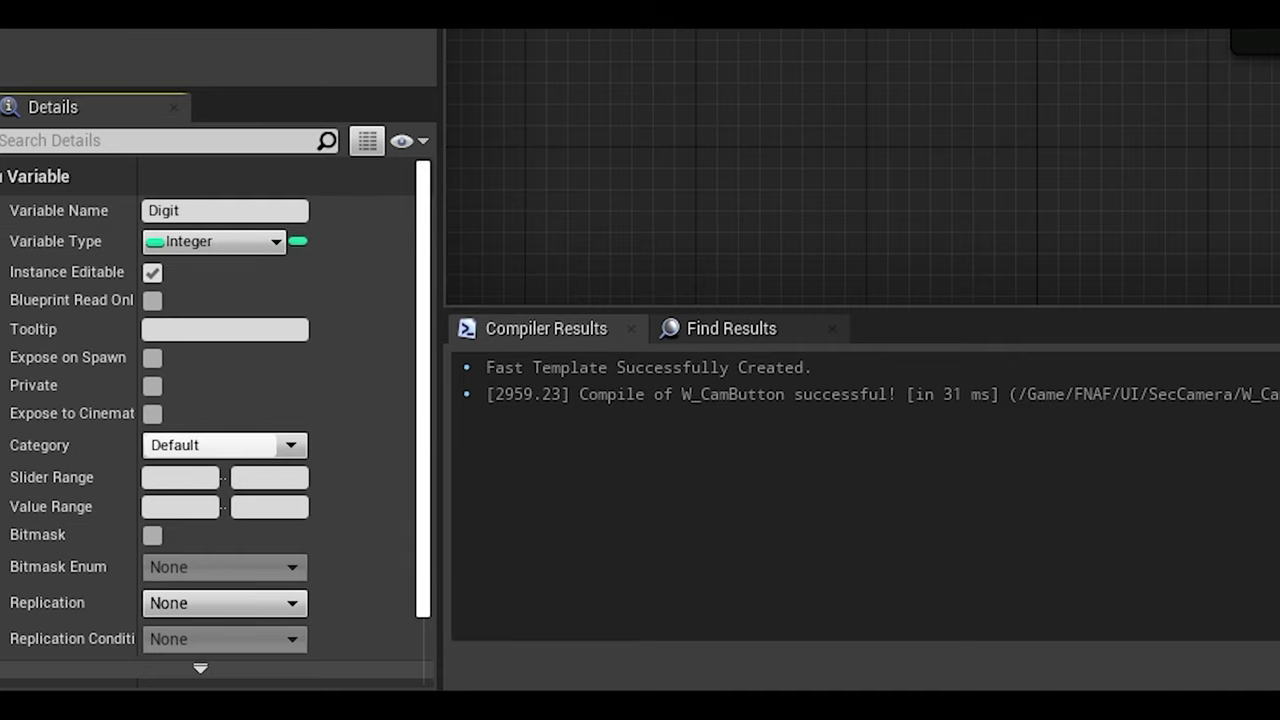
key(F7)
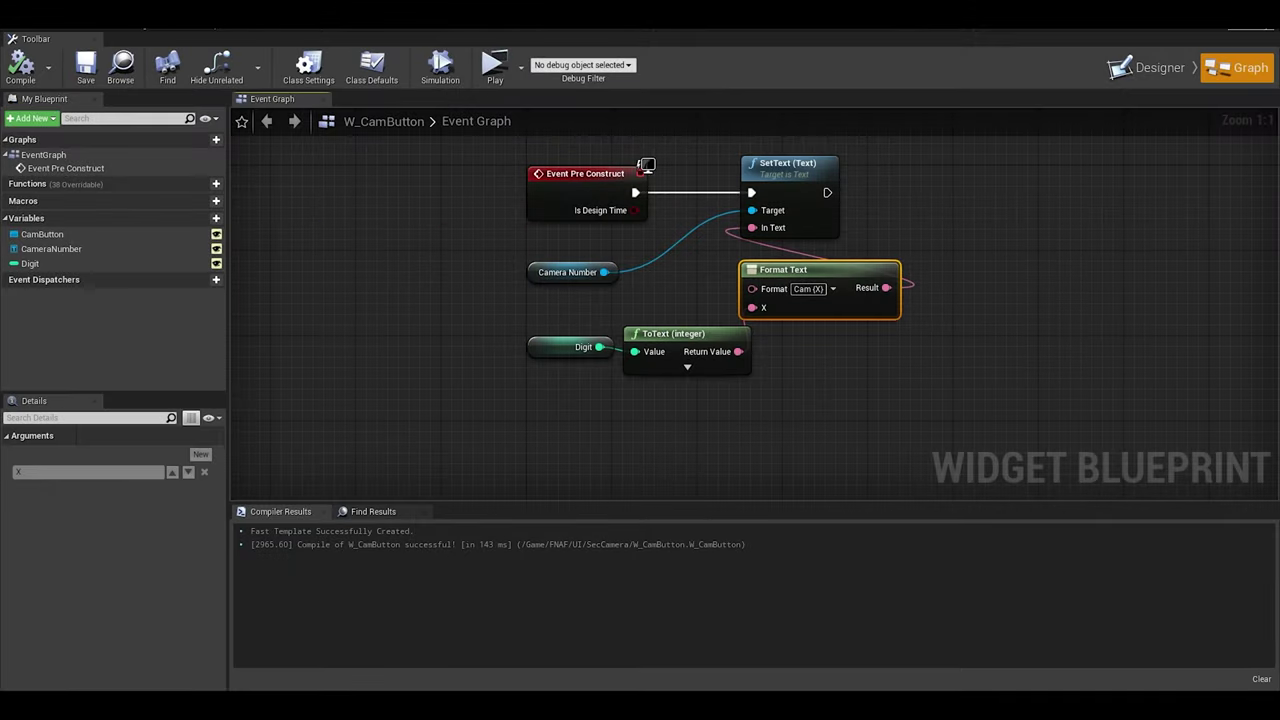
click(1147, 67)
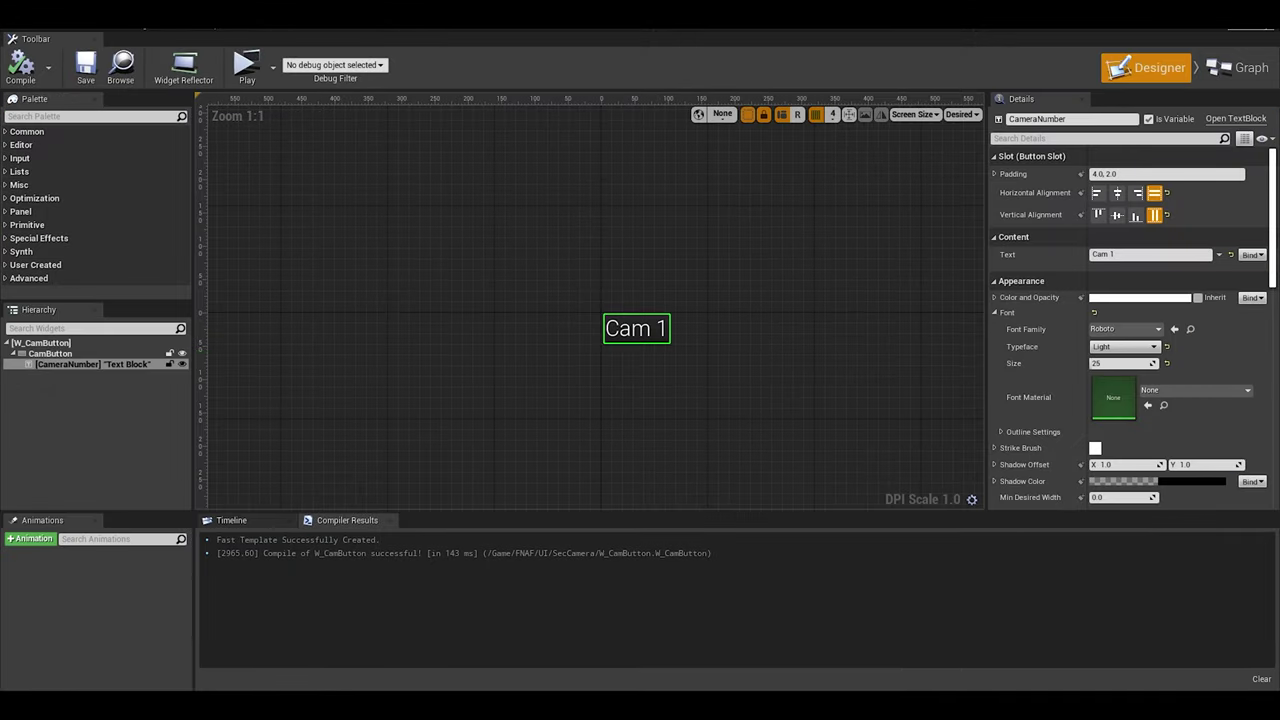
click(807, 427)
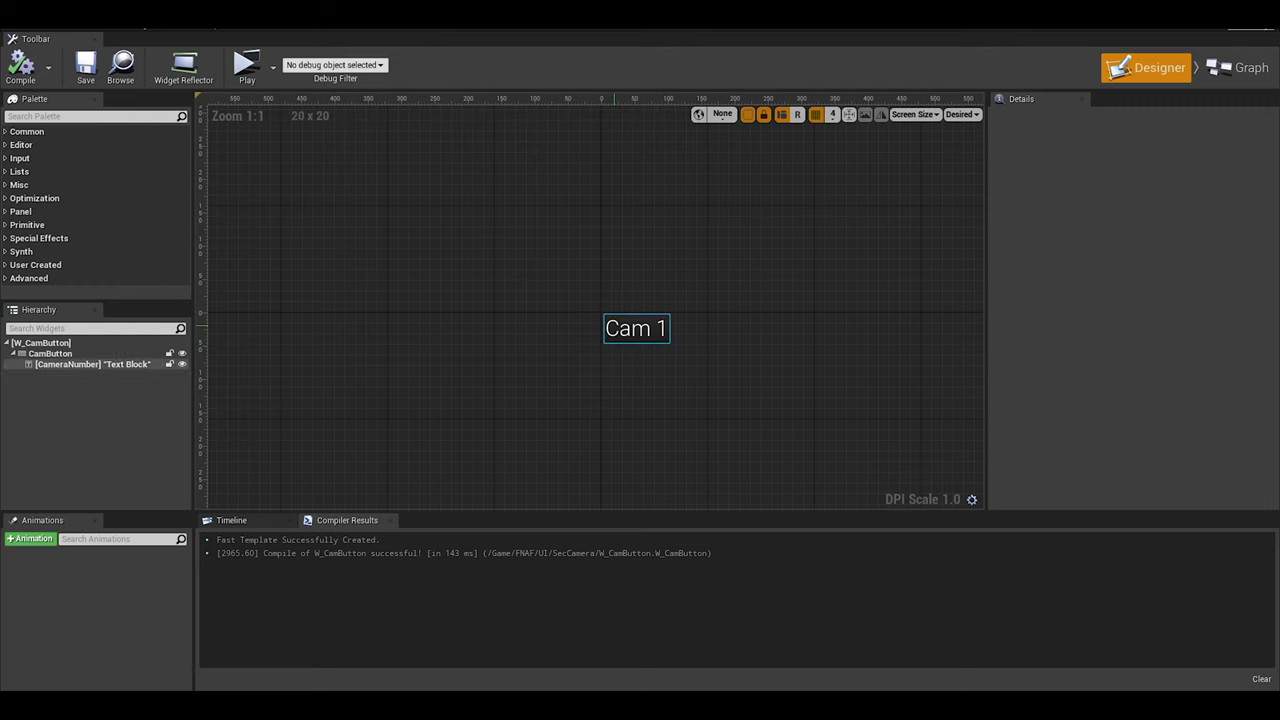
click(637, 329)
Step: Return to the event graph and add an On Clicked event for CamButton
click(1240, 67)
right_drag(635, 314, 623, 289)
click(156, 234)
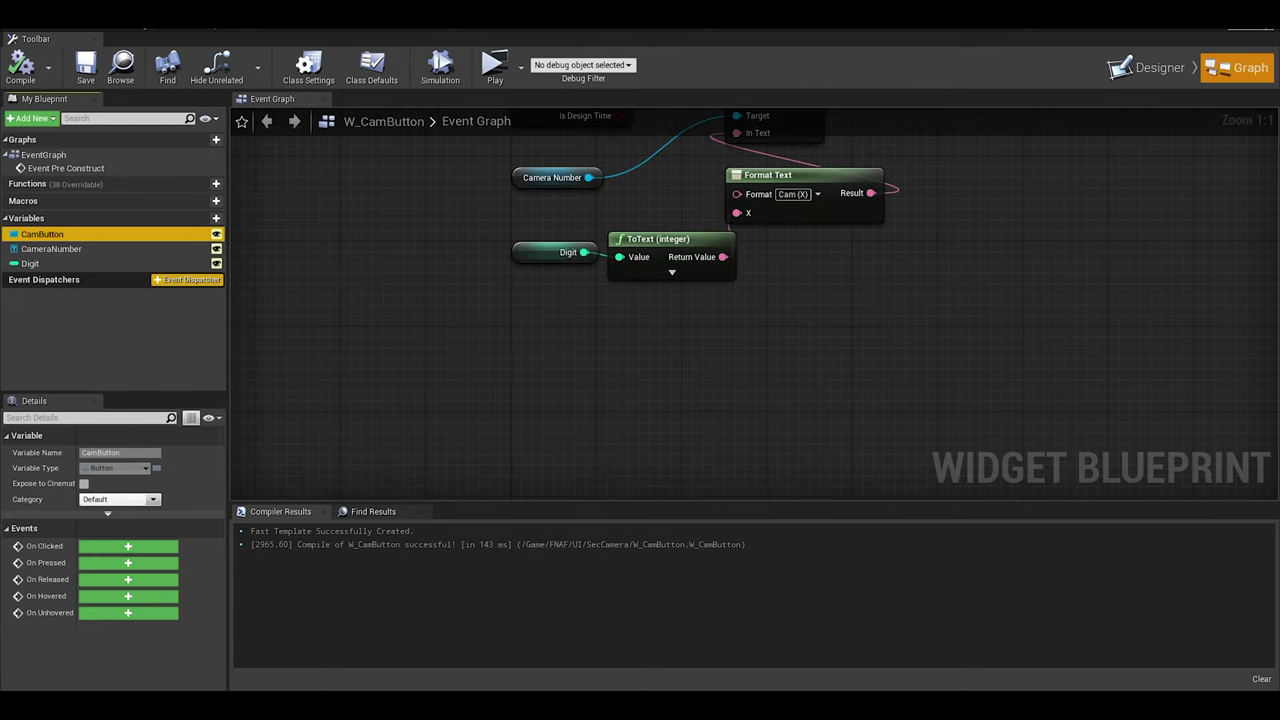
click(128, 546)
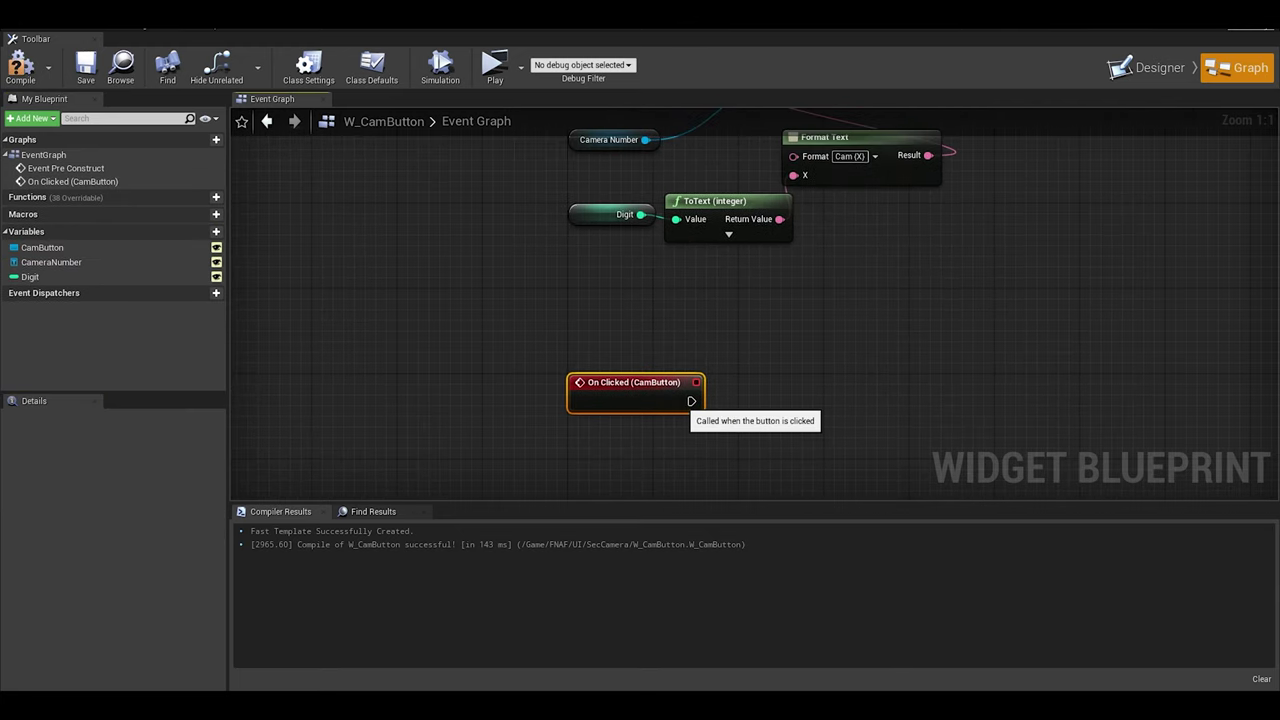
Step: Connect On Clicked to a Cast To BP_Player node with Get Player Pawn as its object
text(cast to player)
drag(691, 401, 741, 476)
text( bp)
key(Return)
text(get player pawn)
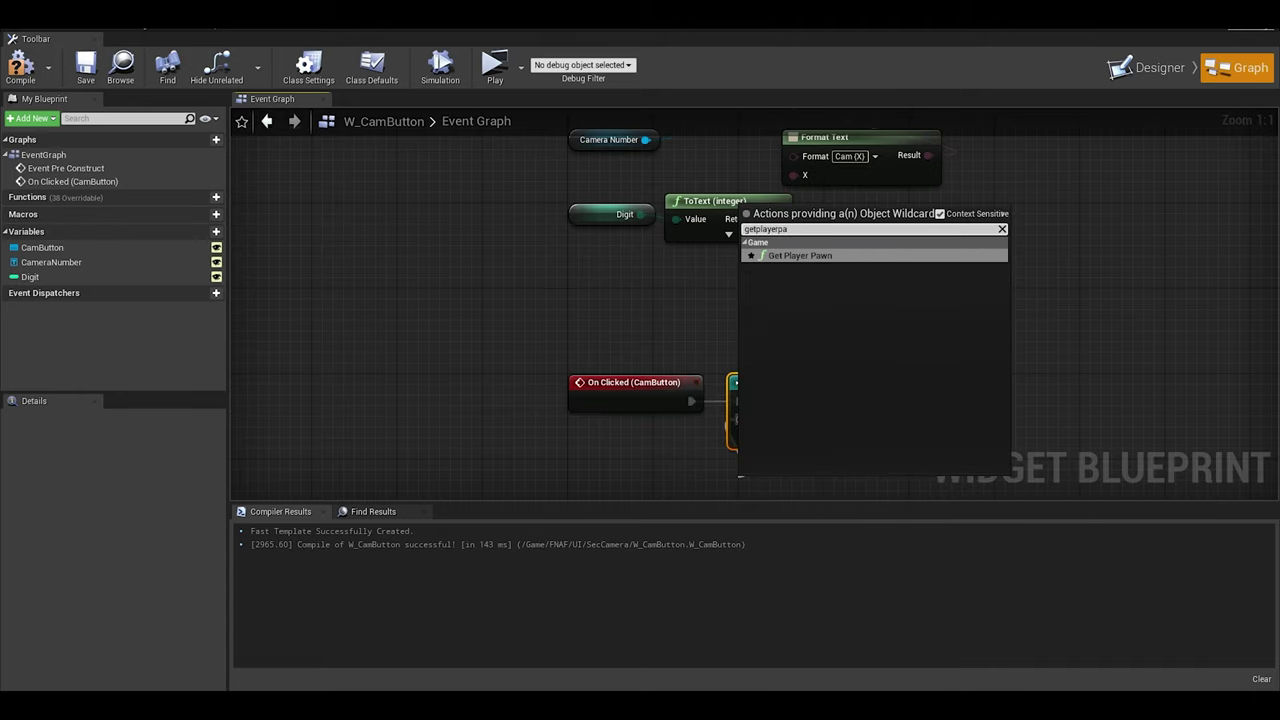
key(Return)
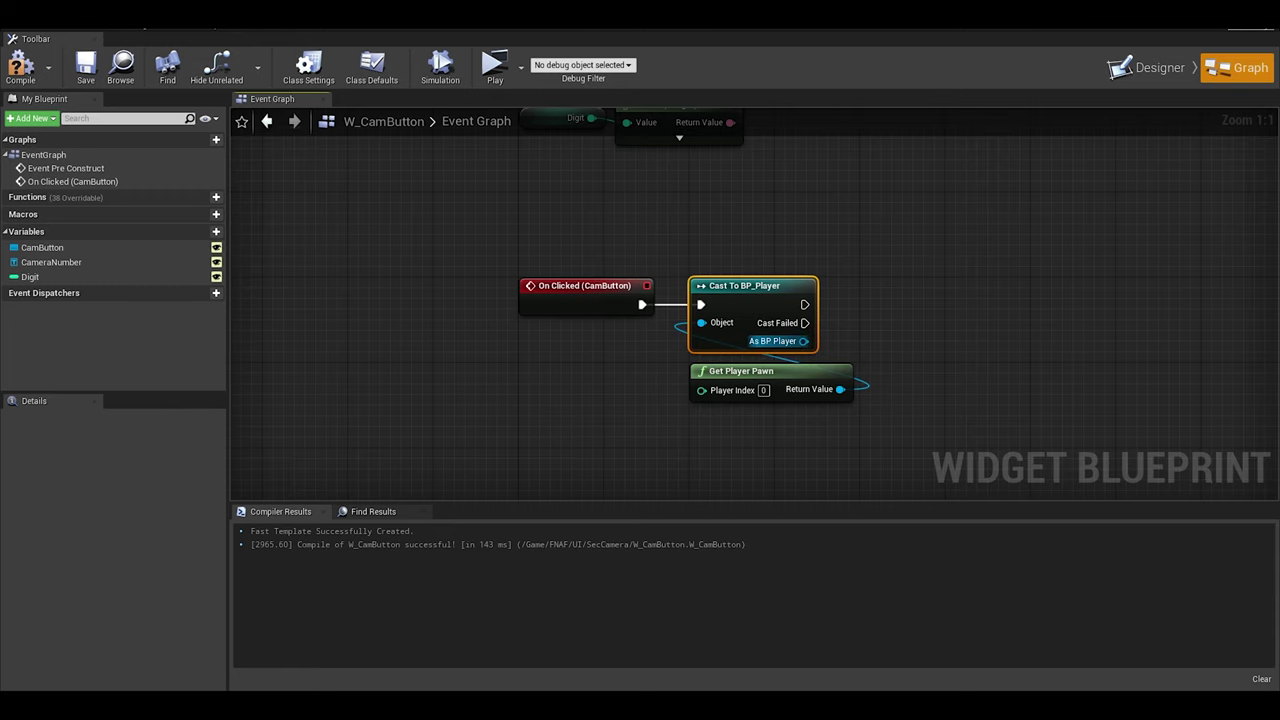
Step: Get Cam Array from the cast player reference and add an array Get node to it
drag(803, 341, 956, 397)
text(get cam array)
key(Return)
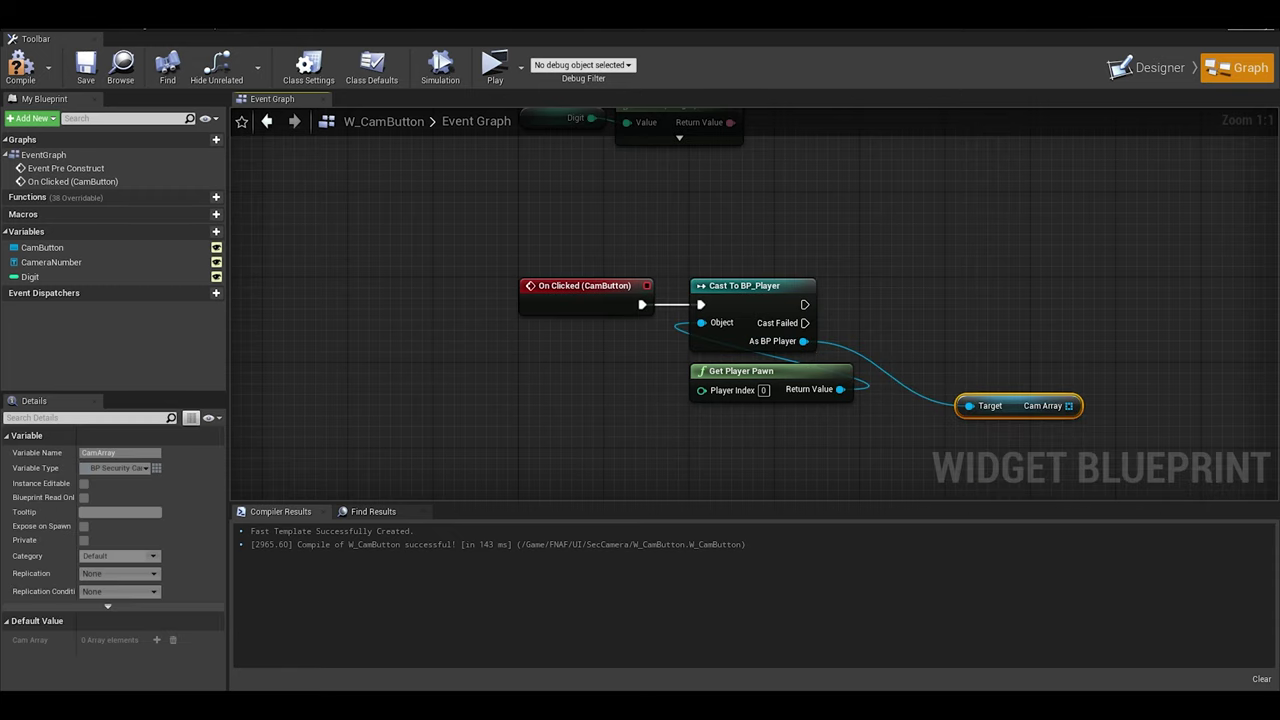
right_drag(957, 396, 689, 365)
drag(790, 353, 866, 353)
text(get)
click(925, 452)
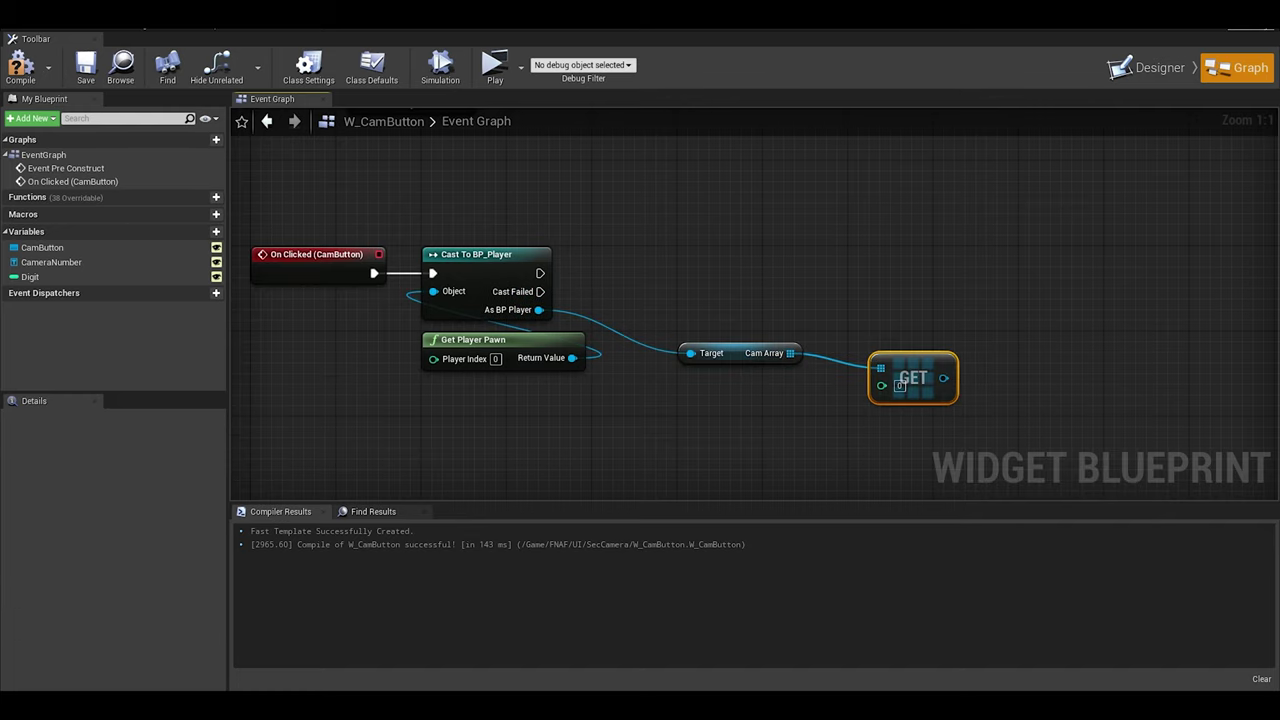
Step: Subtract 1 from the Digit variable and use the result as the array Get node's index
ctrl+drag(30, 276, 790, 402)
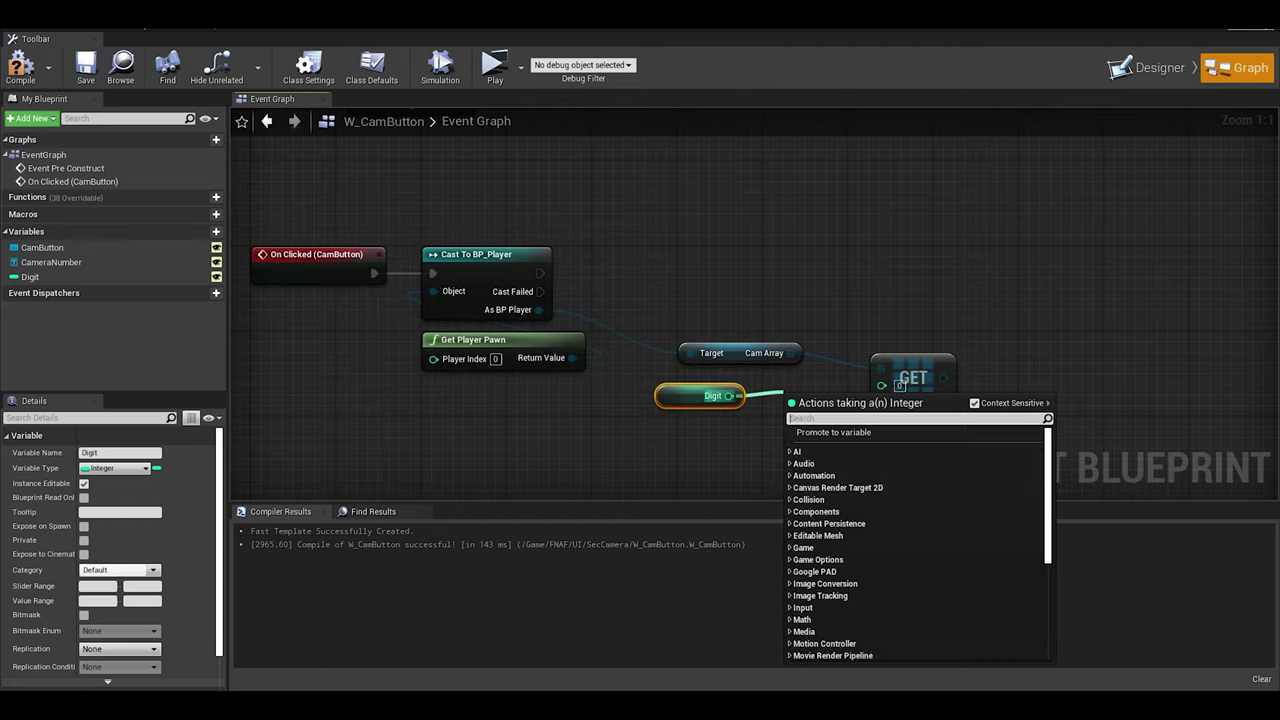
text(-)
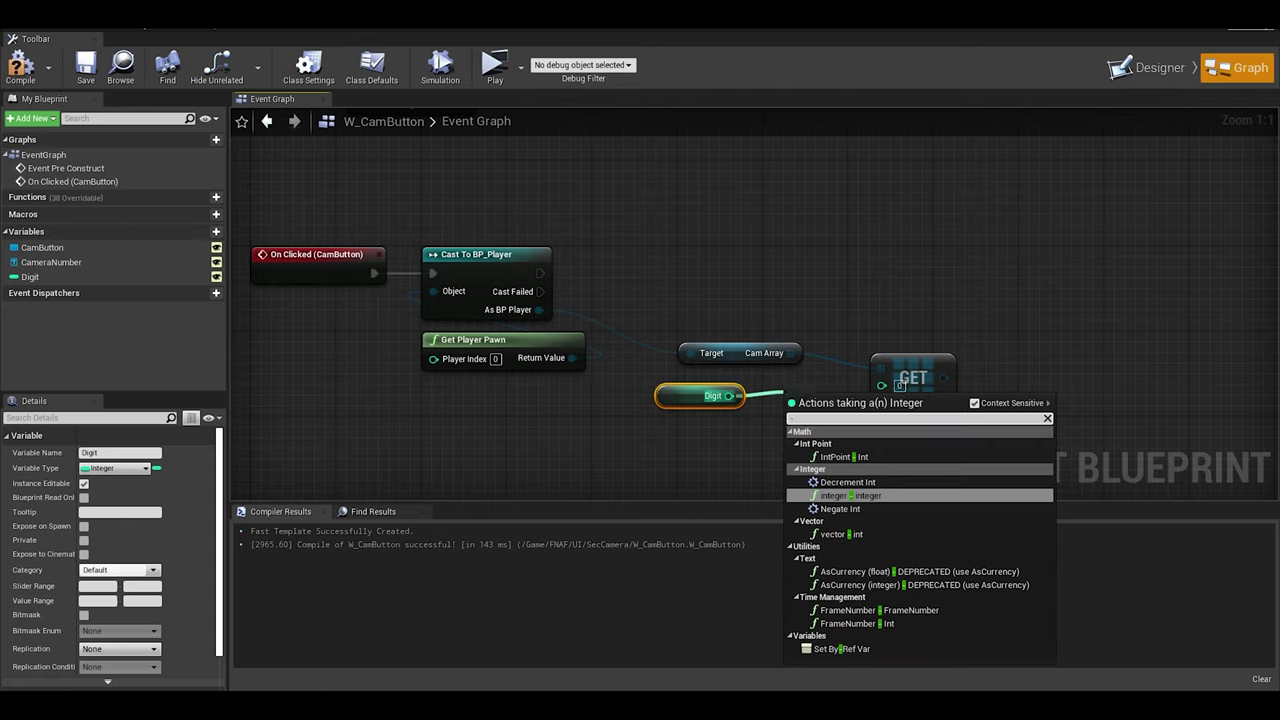
key(Return)
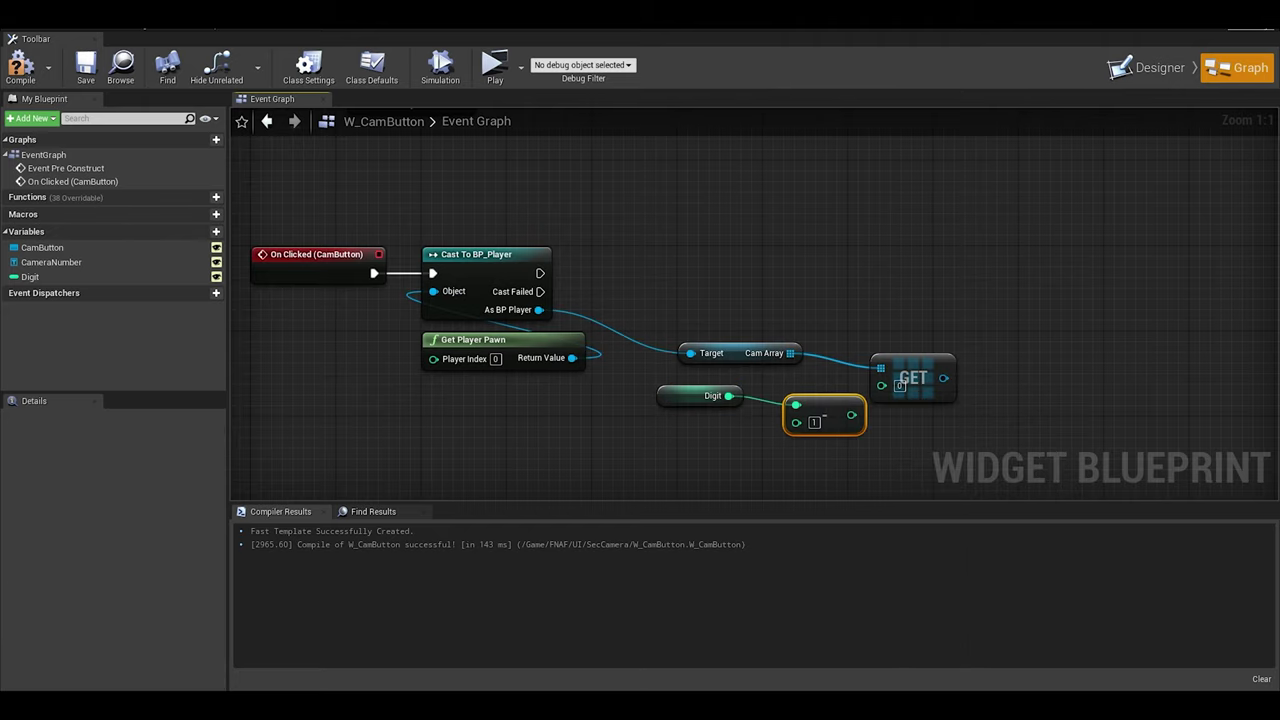
drag(834, 410, 884, 386)
Step: Arrange the Digit, subtraction and Get nodes compactly around the Cam Array node
drag(772, 448, 682, 396)
mouse_move(676, 397)
mouse_down()
mouse_move(718, 387)
mouse_move(687, 397)
mouse_up()
drag(907, 366, 886, 387)
drag(778, 448, 692, 397)
drag(691, 397, 727, 412)
click(735, 458)
right_drag(727, 450, 721, 452)
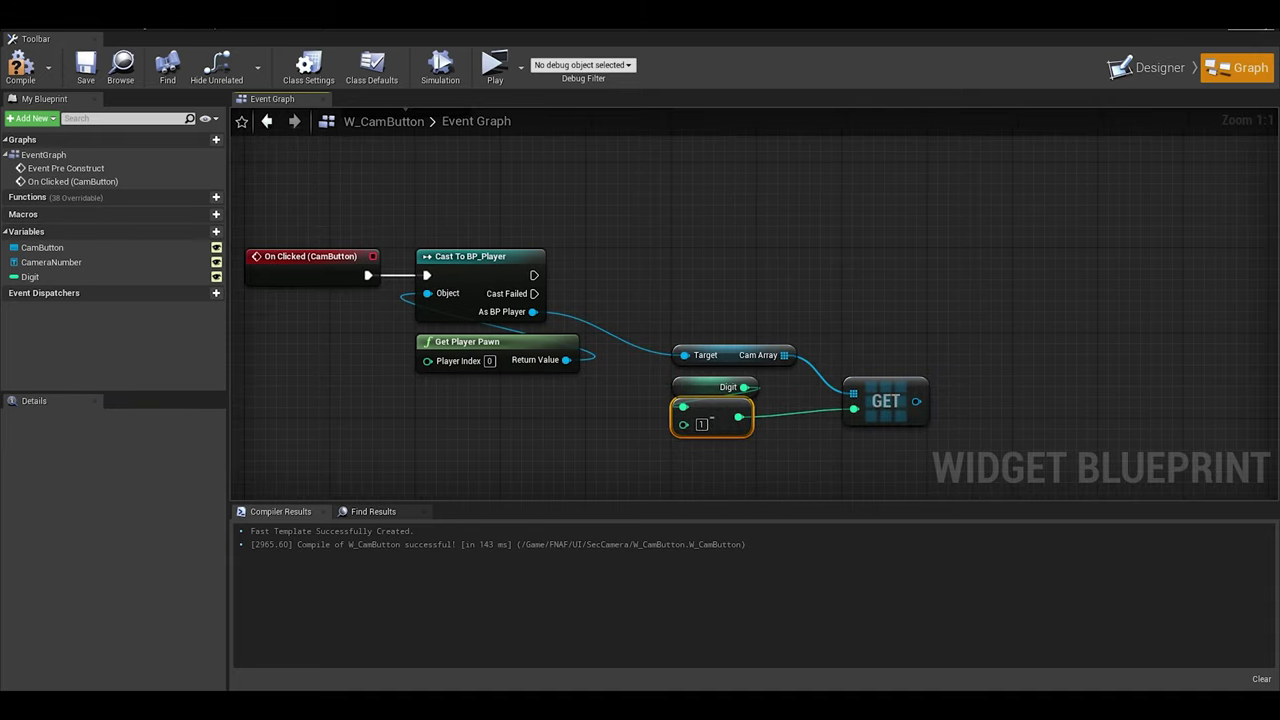
Step: Add an Is Valid check on the array Get result and run it after the Cast To BP_Player node
drag(916, 401, 534, 275)
text(isva)
click(1011, 351)
drag(1021, 279, 978, 268)
right_drag(1015, 292, 854, 302)
Step: Connect Is Not Valid to a Print String node with the text "NO CAMERA IN WORLD"
drag(898, 303, 955, 342)
text(printstr)
key(Return)
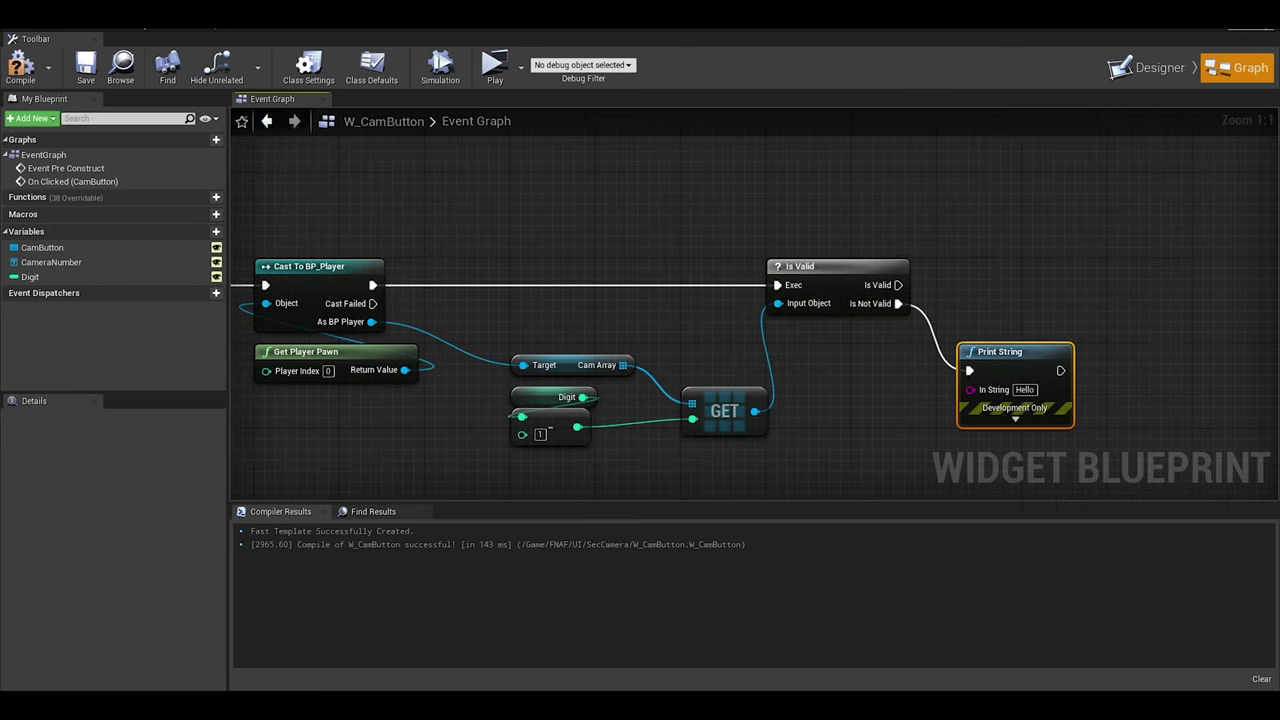
click(1034, 390)
text(NO CAMERA IN WORLD)
right_drag(1112, 356, 1022, 388)
text(WITH THIS NUMBER)
key(BackSpace)
key(BackSpace)
key(BackSpace)
key(BackSpace)
key(BackSpace)
key(BackSpace)
key(BackSpace)
key(BackSpace)
key(BackSpace)
key(BackSpace)
key(BackSpace)
key(BackSpace)
key(BackSpace)
key(BackSpace)
key(BackSpace)
key(BackSpace)
key(BackSpace)
Step: Call Switch to Camera on the array Get result from the Is Valid output
drag(634, 444, 808, 317)
text(sw)
key(Return)
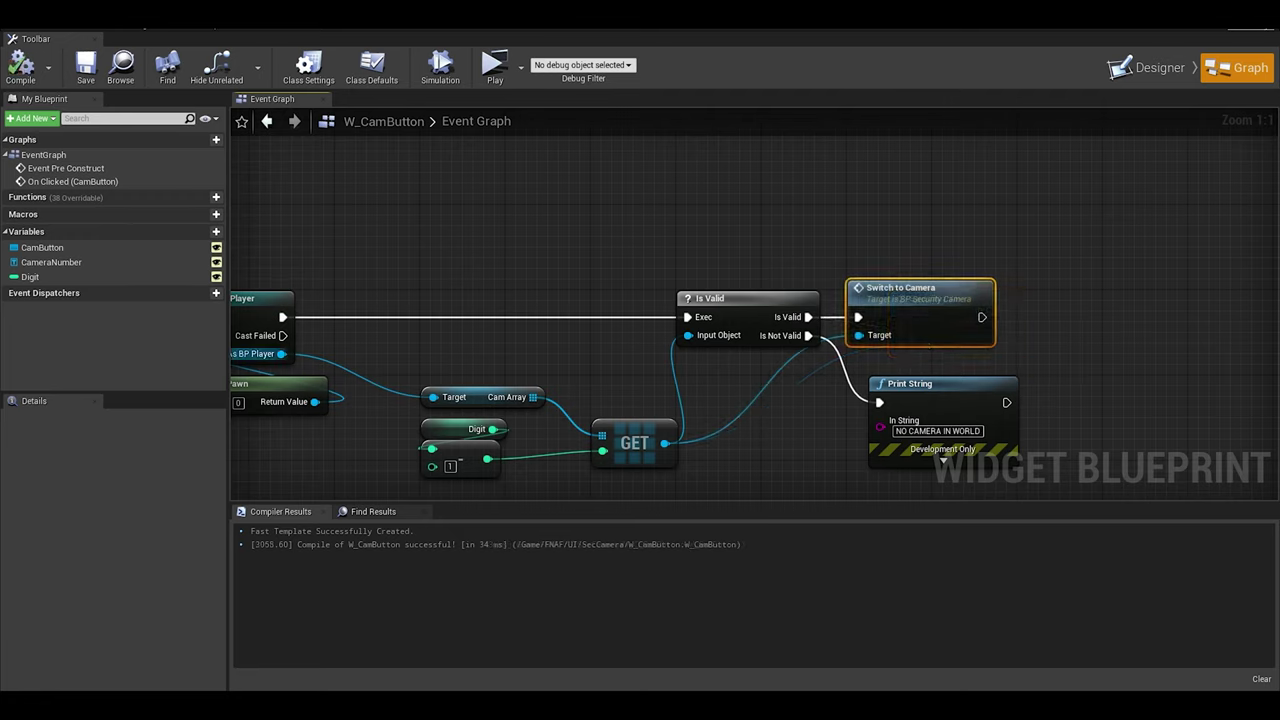
Step: Set Cam Mode to true on the cast player reference after Switch to Camera, aligning the SET node with it
drag(281, 354, 1010, 312)
text(setcamm)
key(Return)
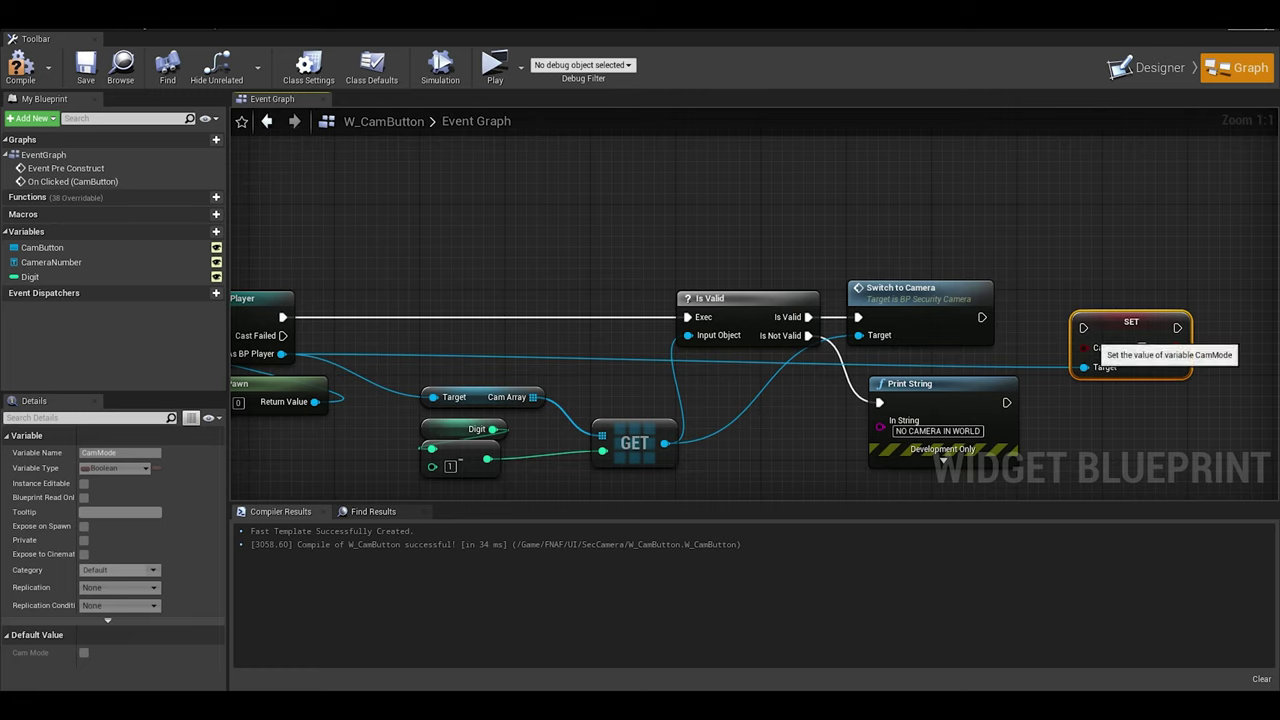
drag(1120, 335, 1067, 313)
drag(981, 317, 1030, 306)
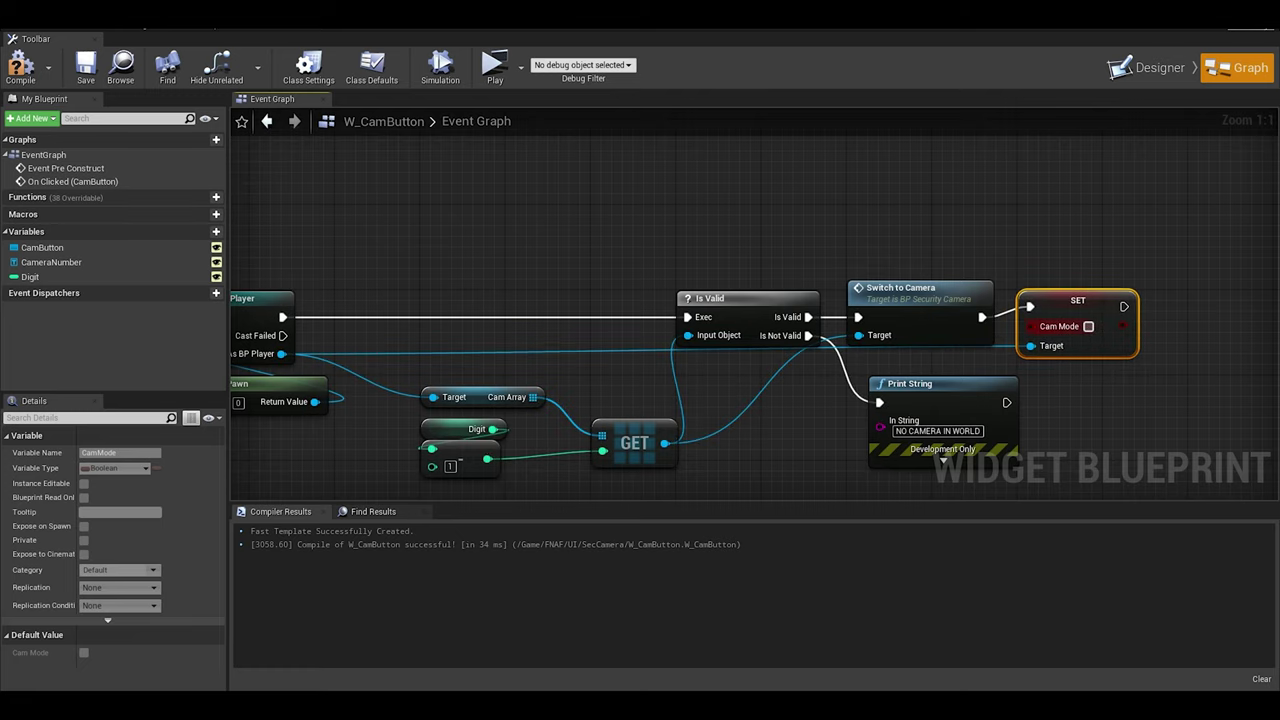
click(1088, 327)
key(q)
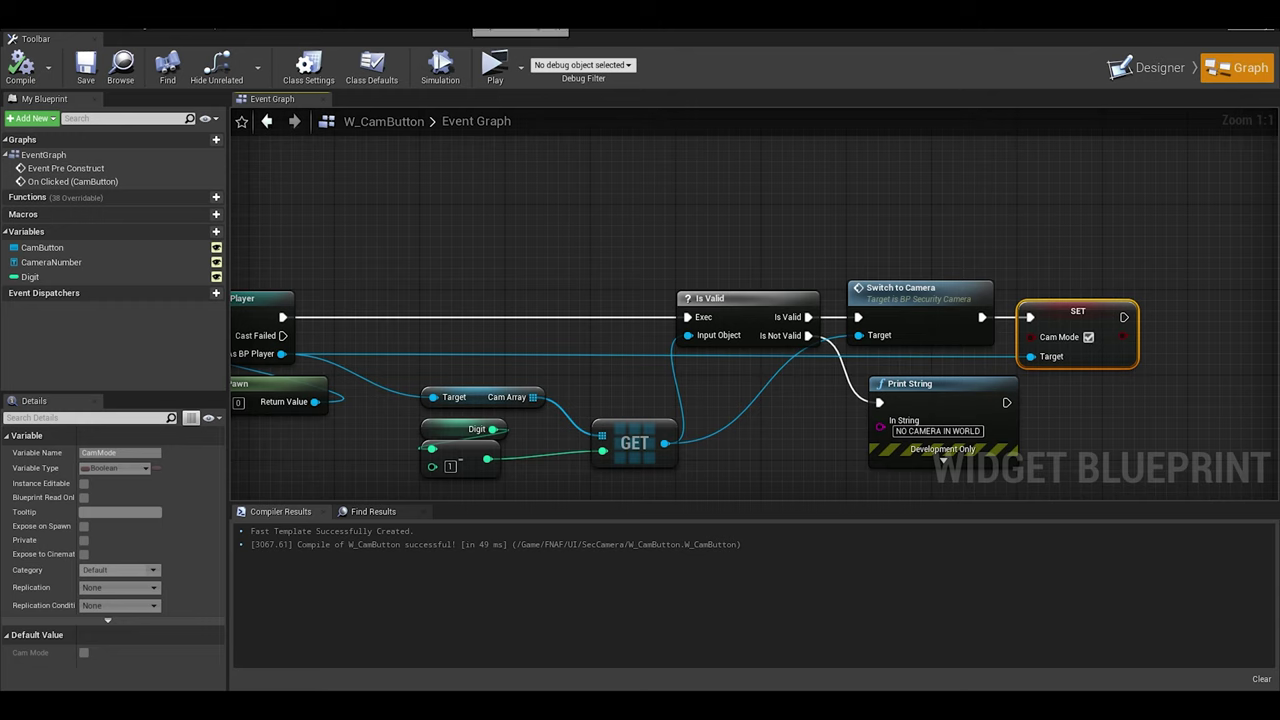
Step: Create a Widget Blueprint named W_SecurityCamera in the SecCamera folder and open it
click(464, 14)
click(28, 52)
click(115, 611)
right_click(115, 611)
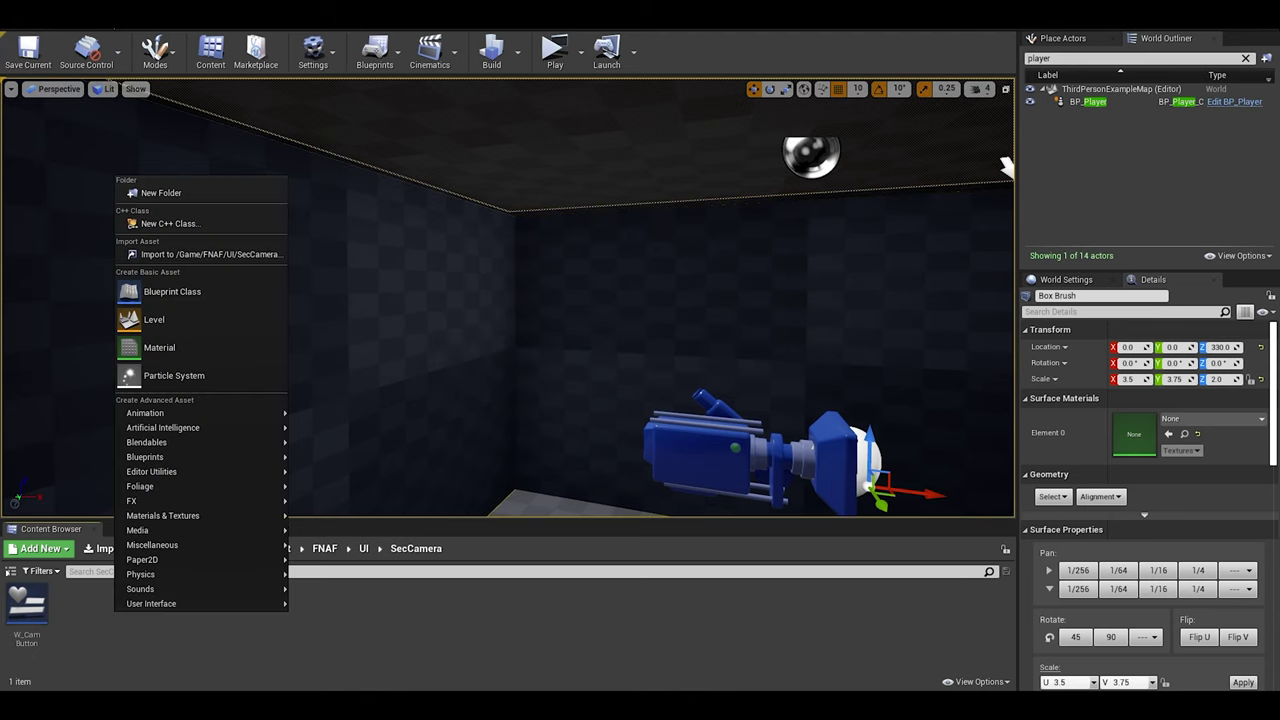
mouse_move(151, 603)
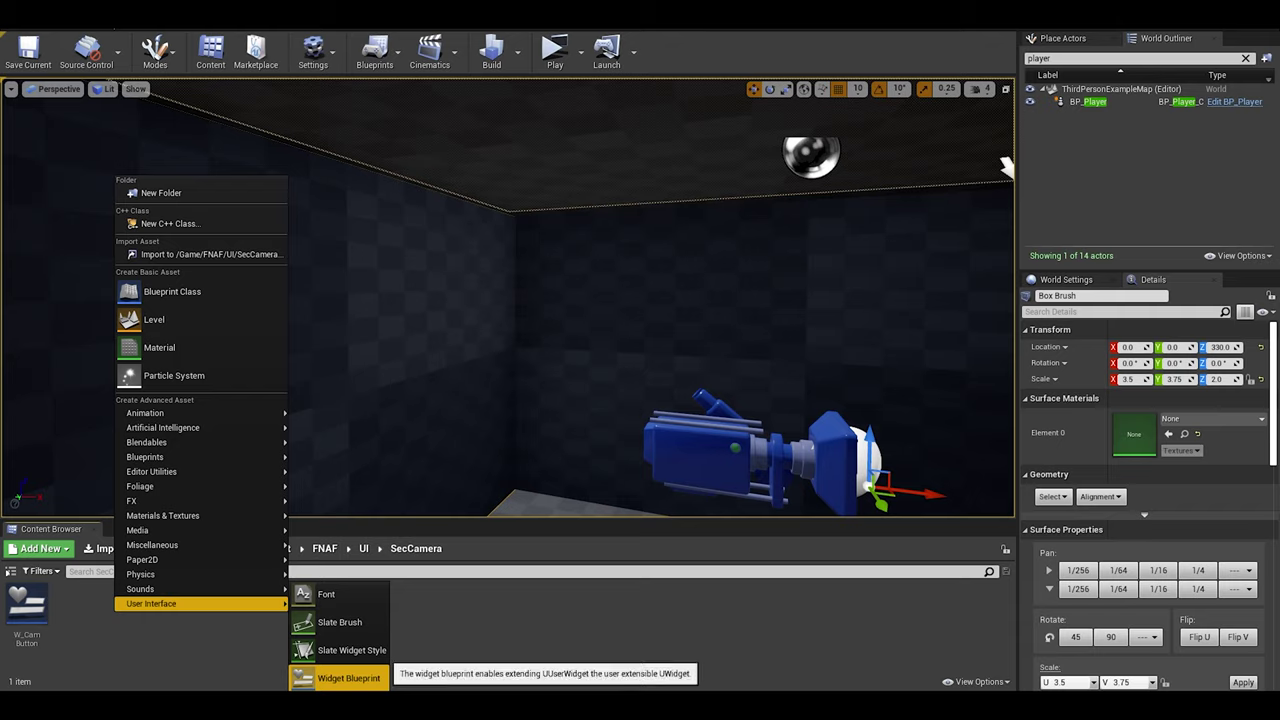
click(349, 678)
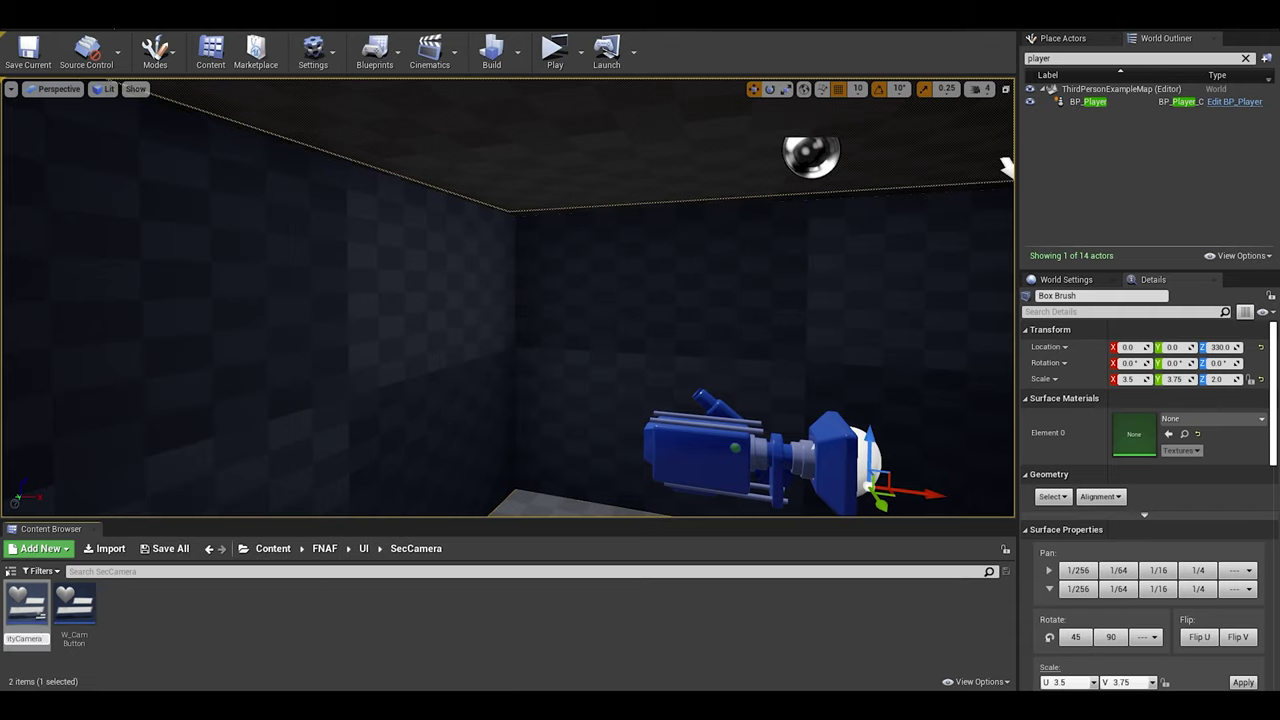
key(Return)
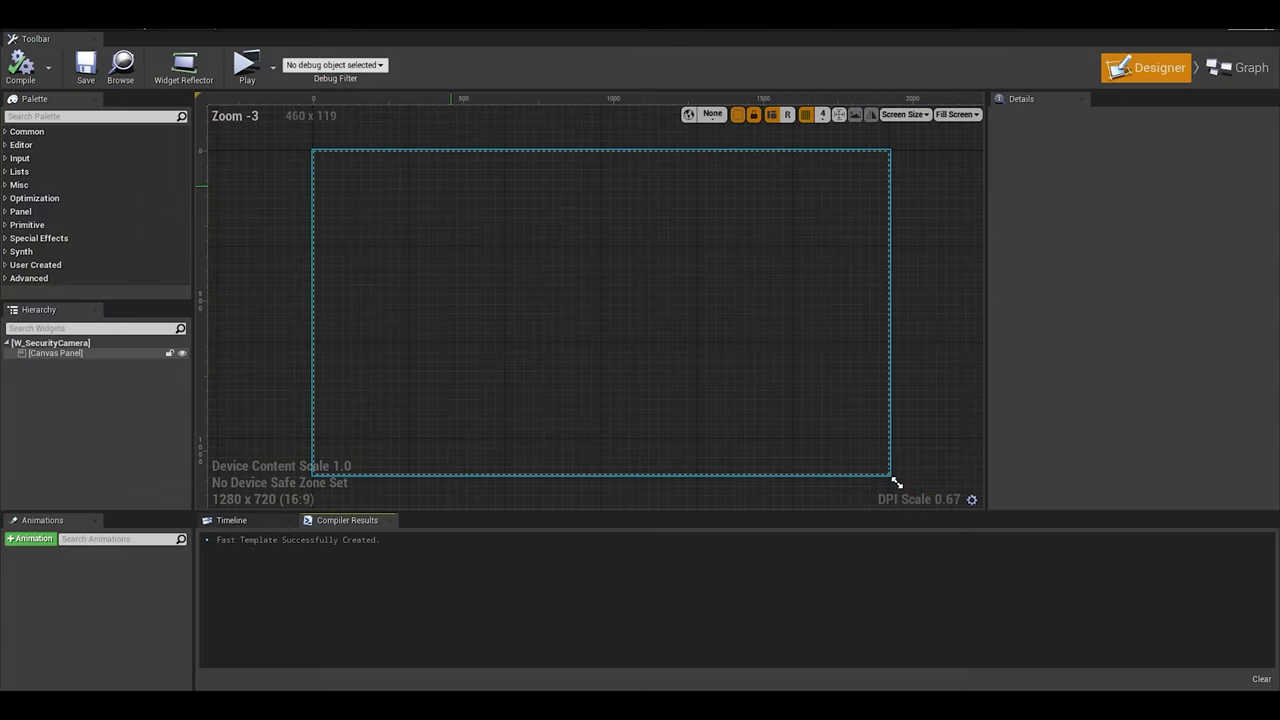
Step: Add a Uniform Grid Panel of about 362 by 254 near the canvas's bottom-right corner and anchor it to that corner
click(896, 482)
text(unif)
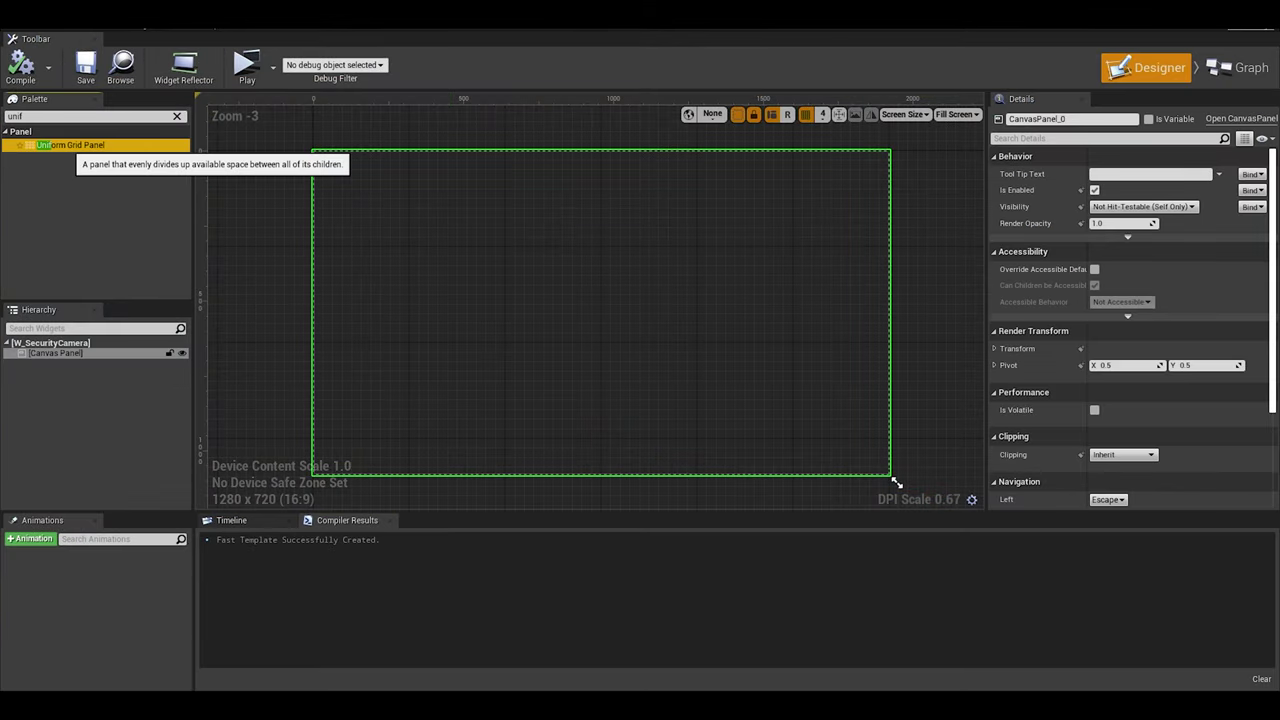
drag(70, 145, 765, 390)
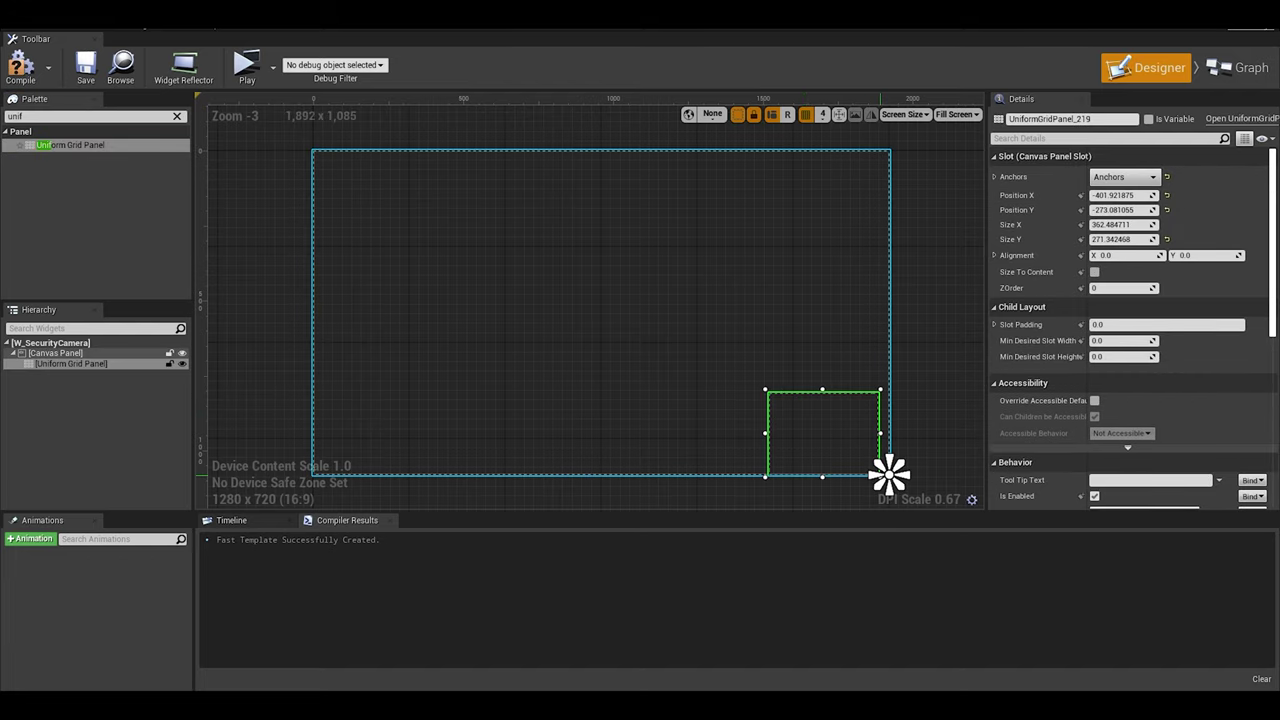
drag(889, 475, 889, 475)
scroll(889, 475, up, 2)
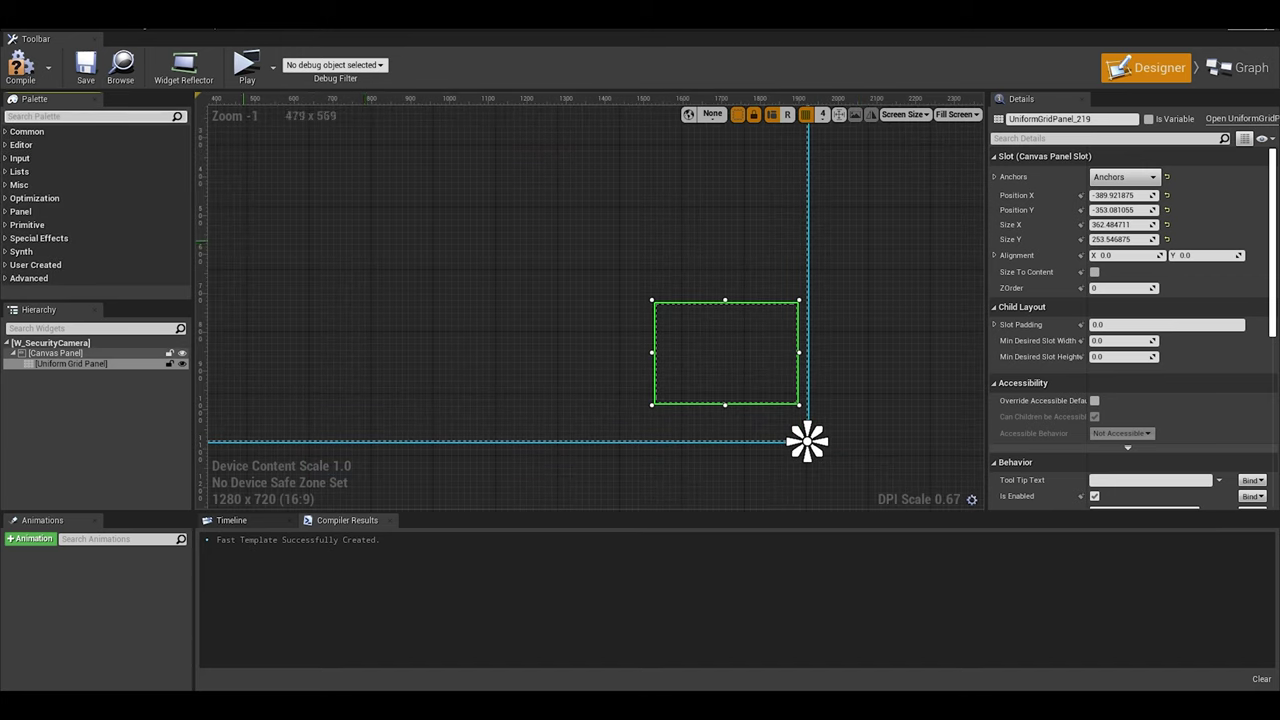
Step: Place a W Cam Button widget inside the Uniform Grid Panel
text(came)
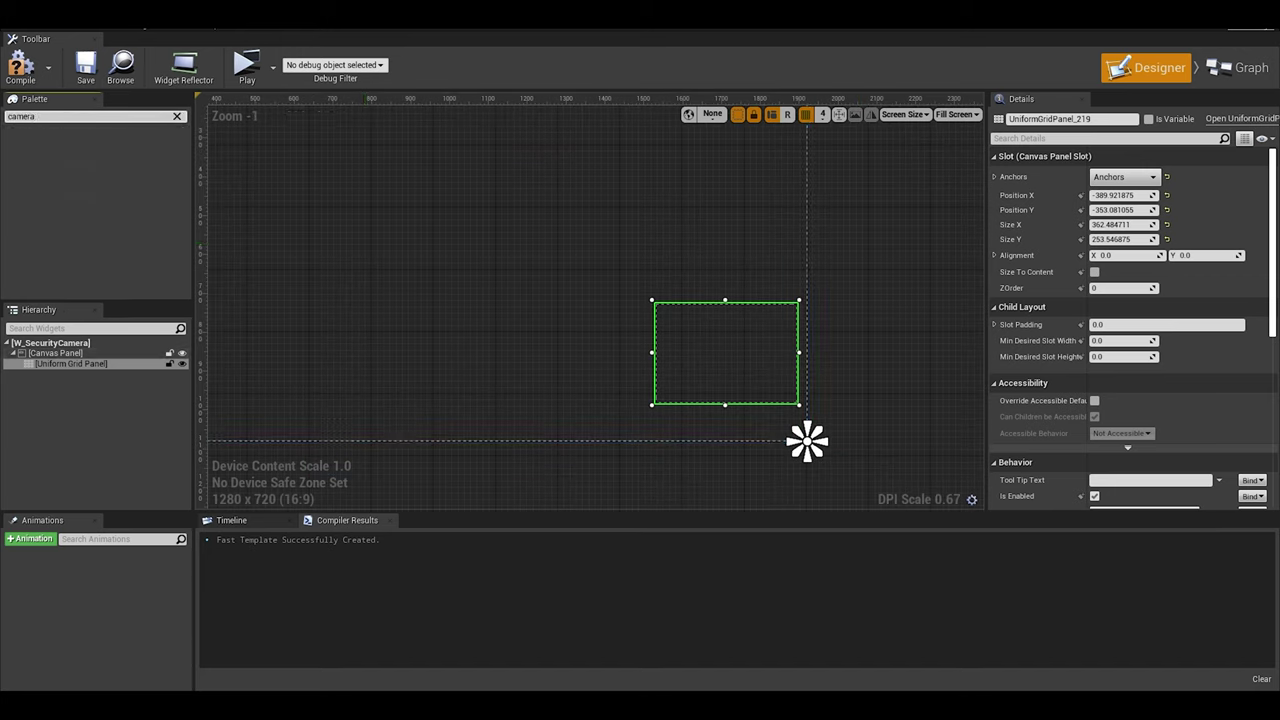
key(BackSpace)
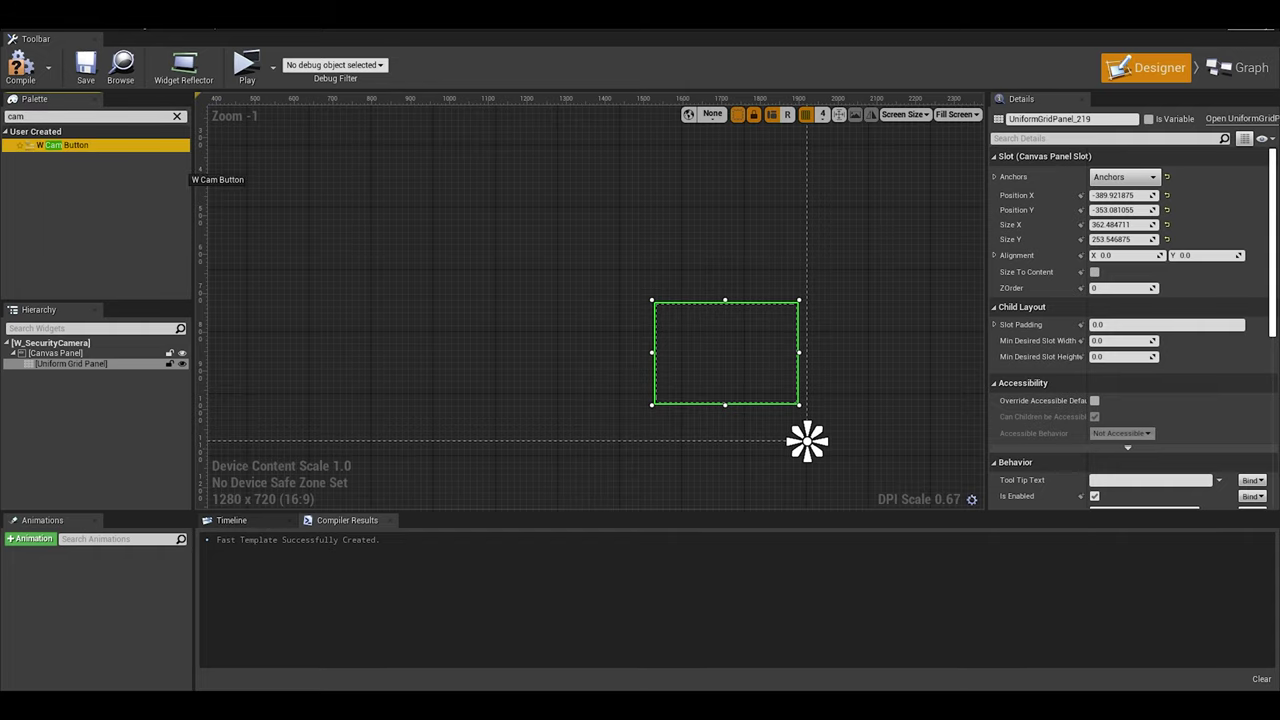
drag(807, 441, 814, 449)
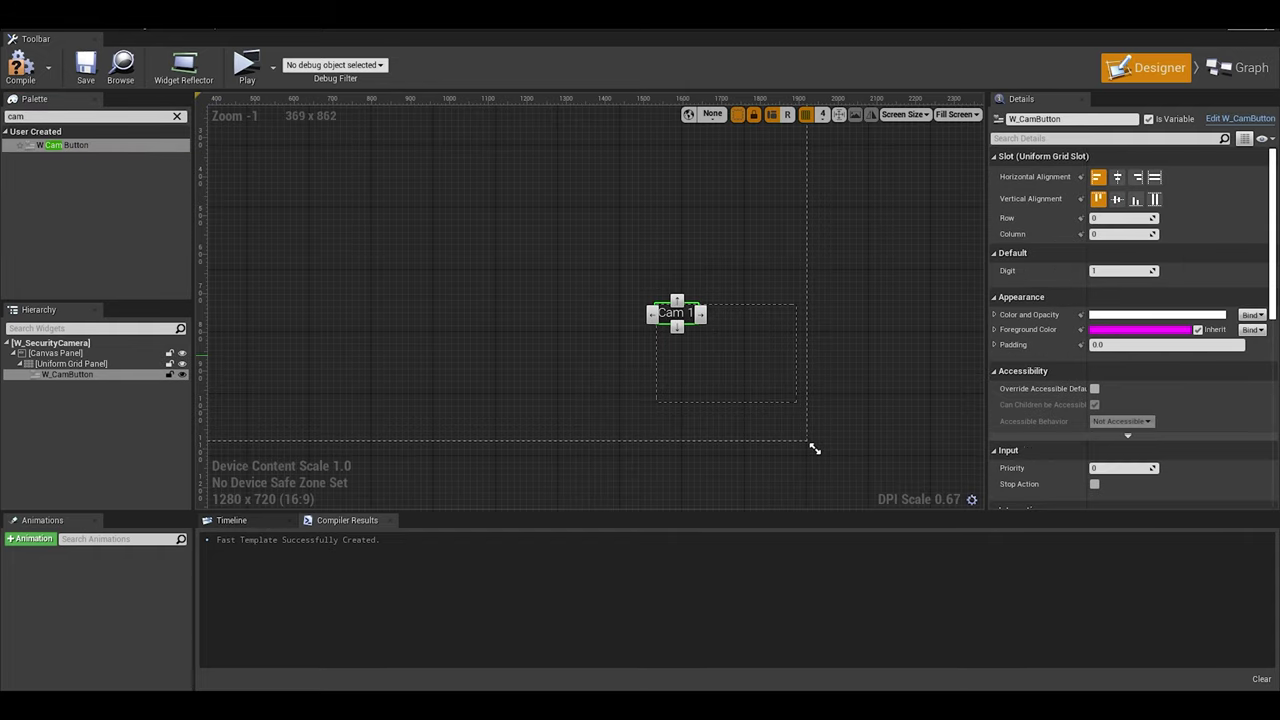
Step: Paste copies of the camera button into the Uniform Grid Panel until it holds four
click(807, 441)
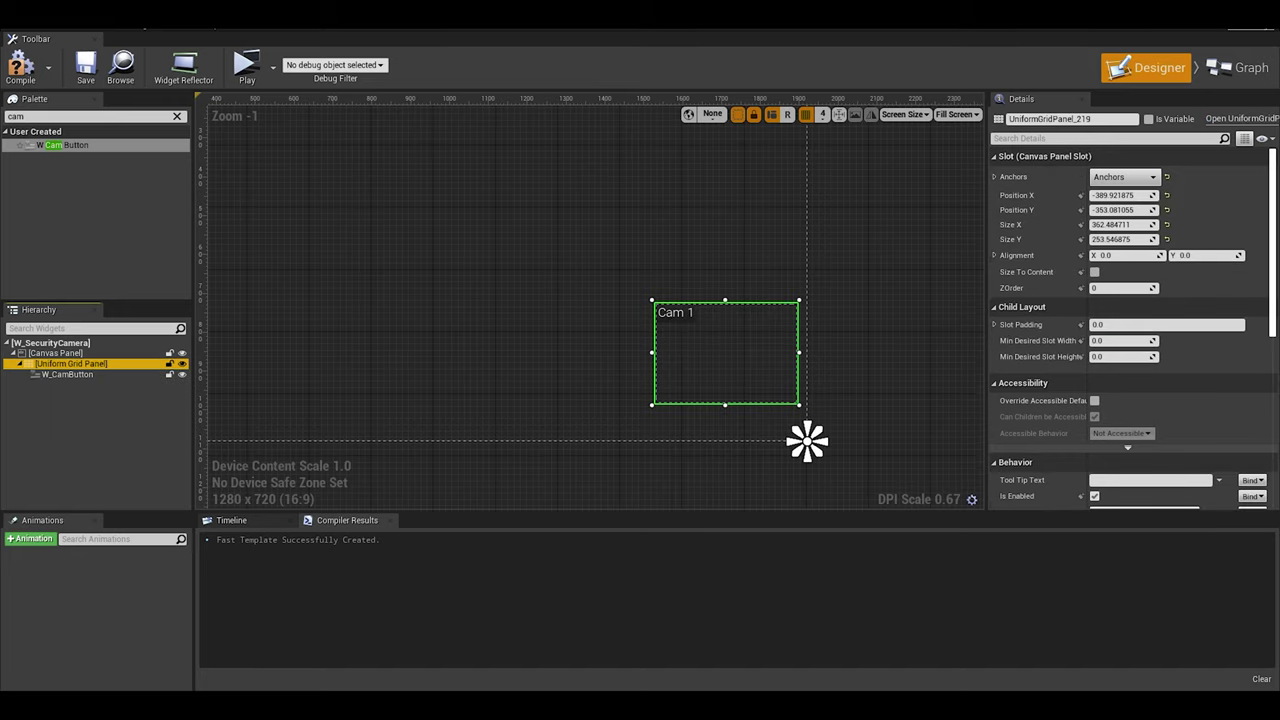
key(ctrl+v)
click(71, 364)
drag(807, 441, 814, 449)
click(807, 441)
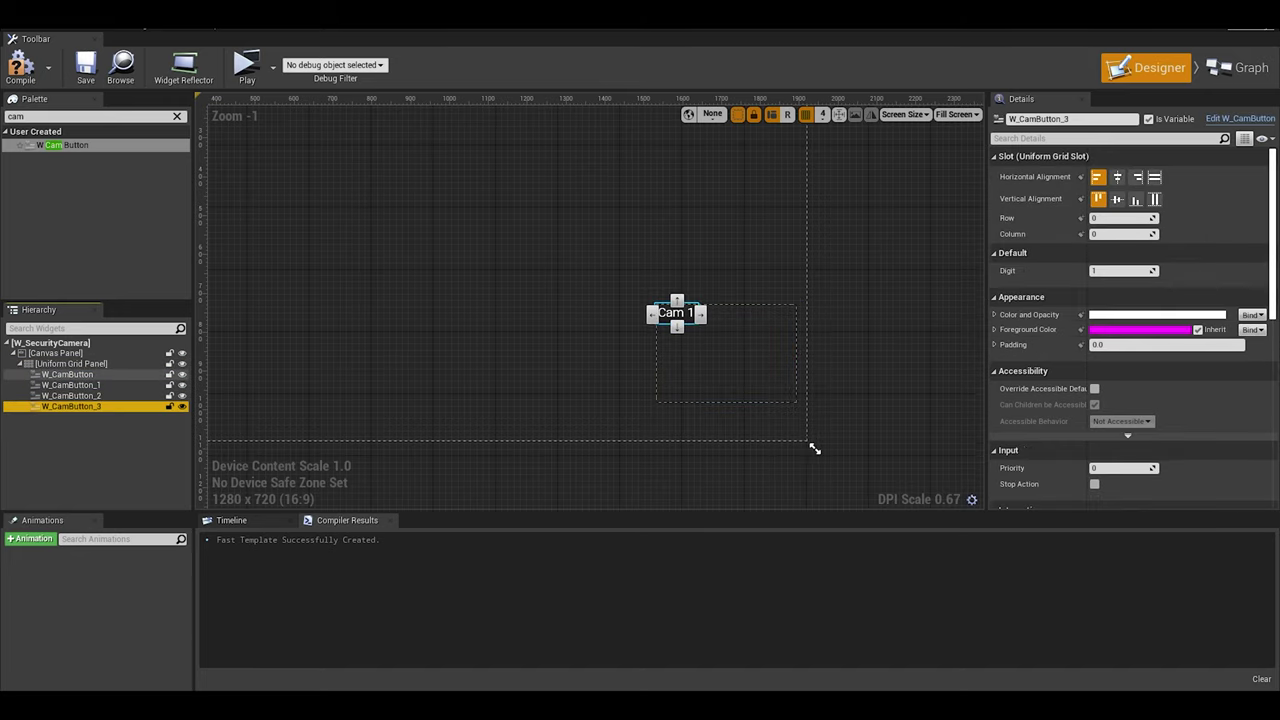
Step: Place W_CamButton_1 in row 0, column 1 of the grid
click(71, 385)
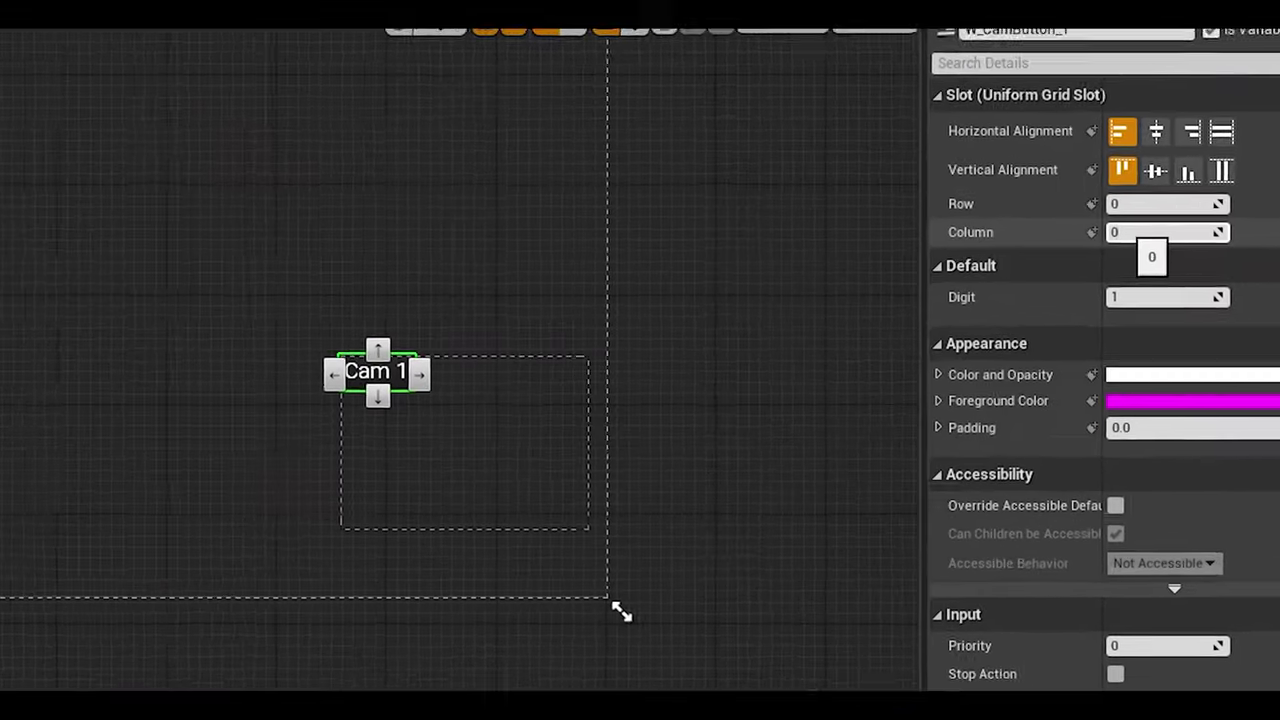
click(1120, 218)
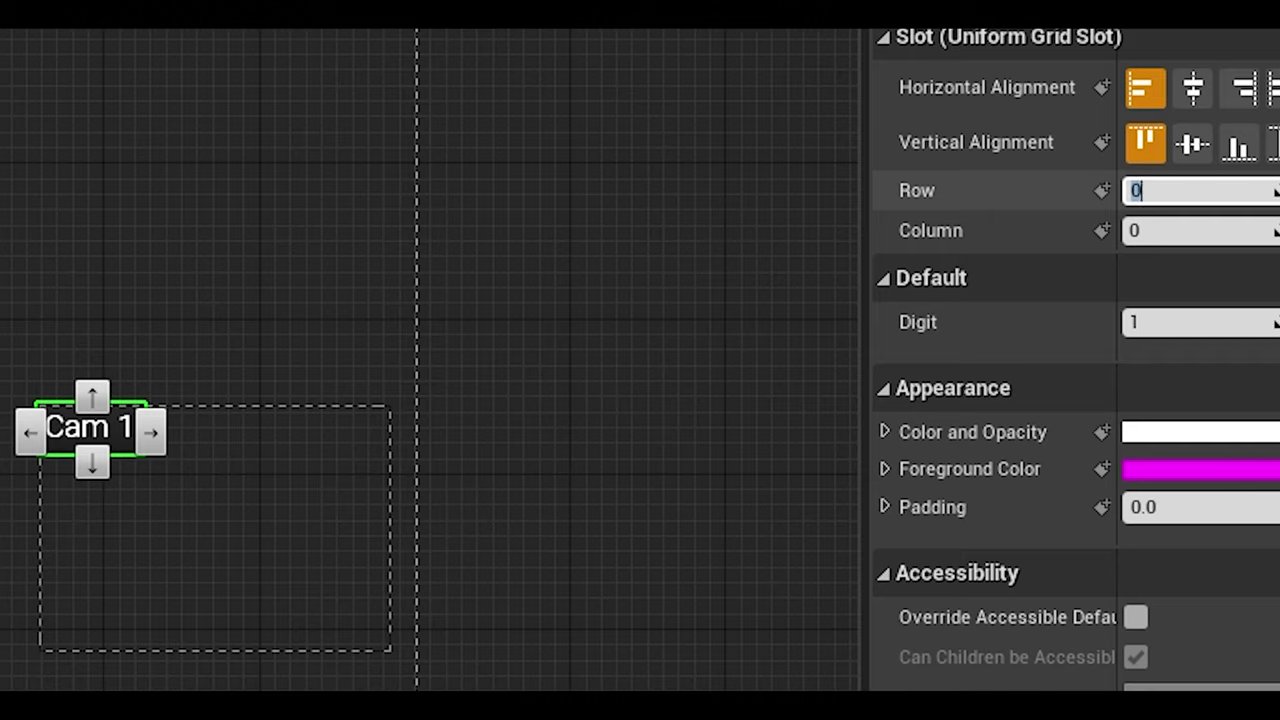
key(Return)
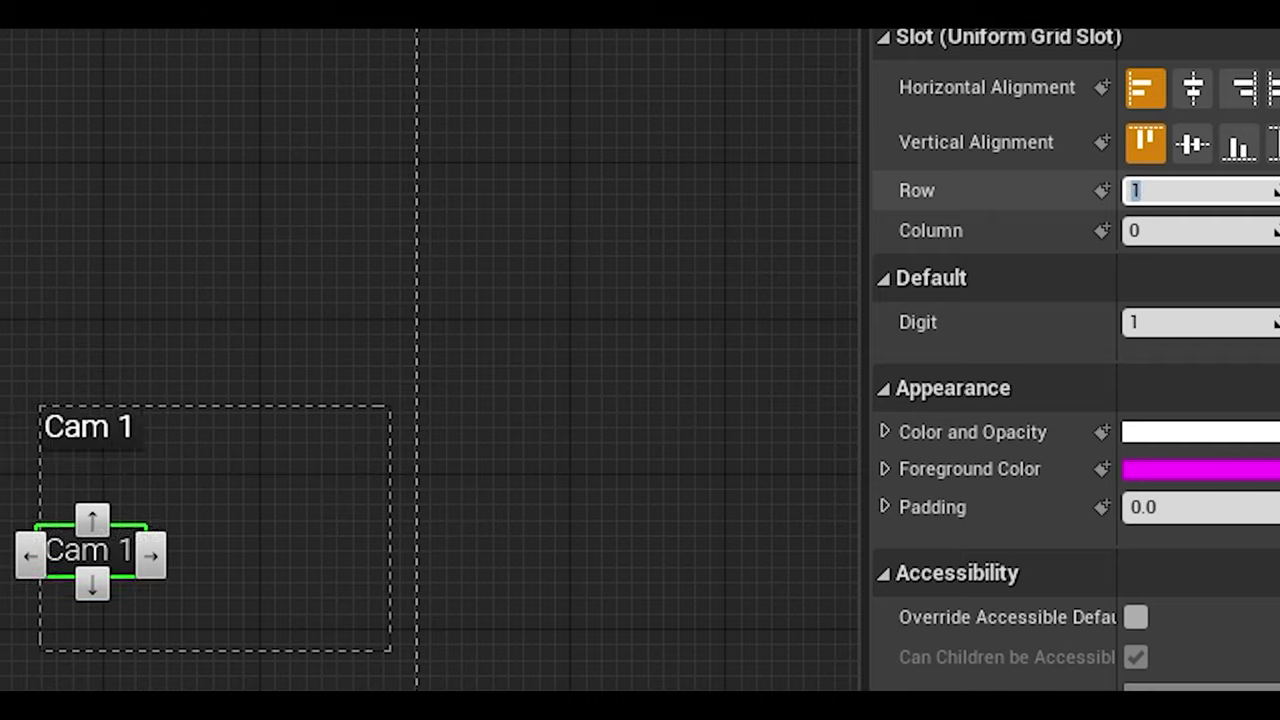
text(0)
key(Return)
key(Tab)
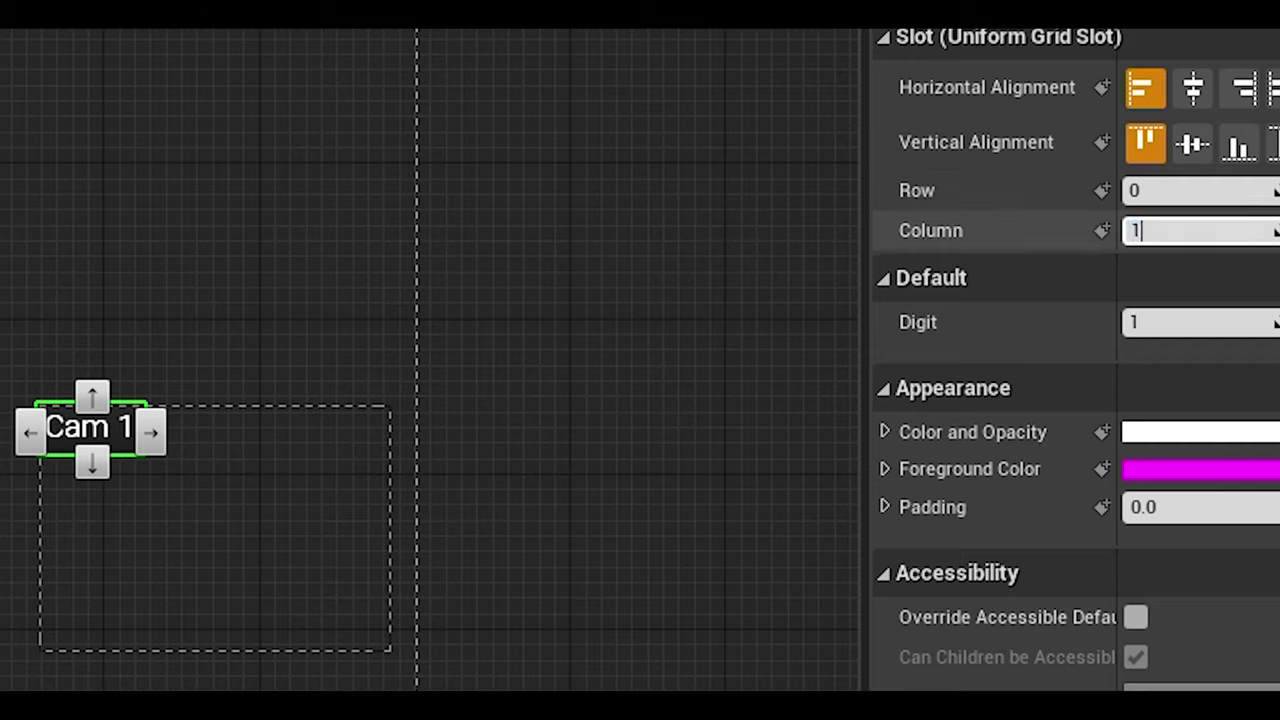
key(Return)
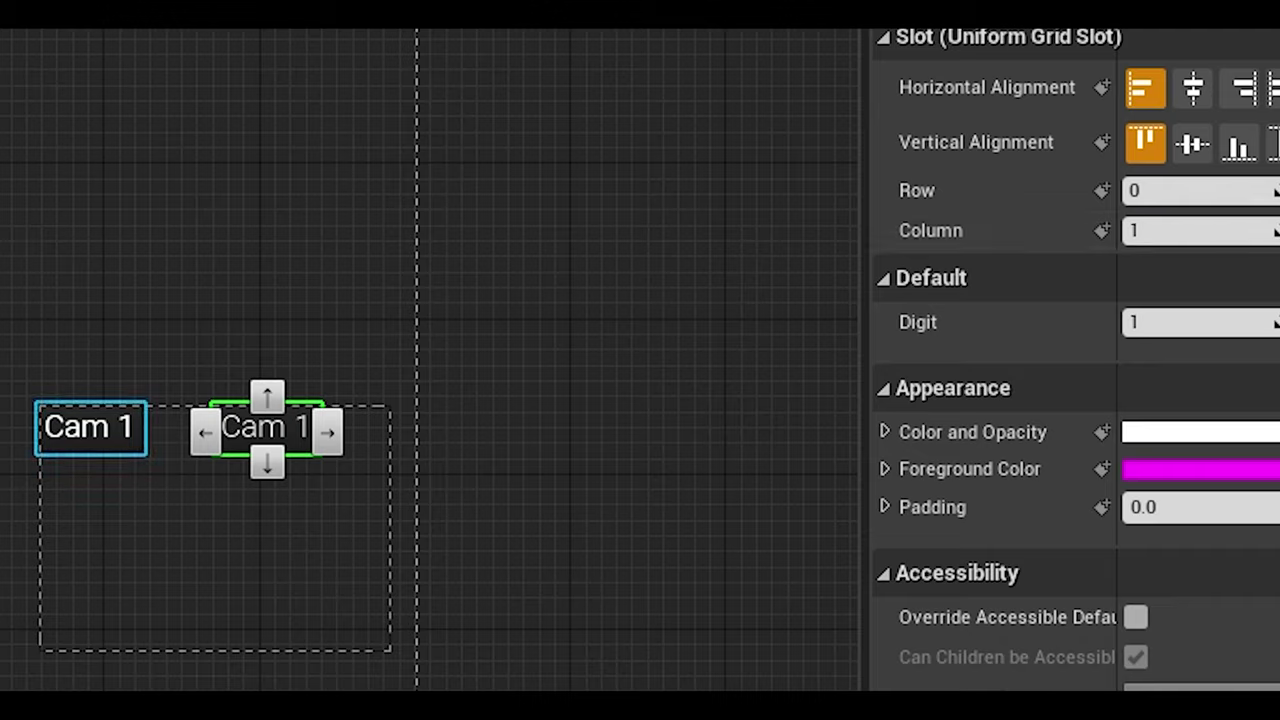
Step: Move another of the overlapping camera buttons to column 2 of the grid's first row
click(90, 428)
click(1190, 231)
text(2)
key(Return)
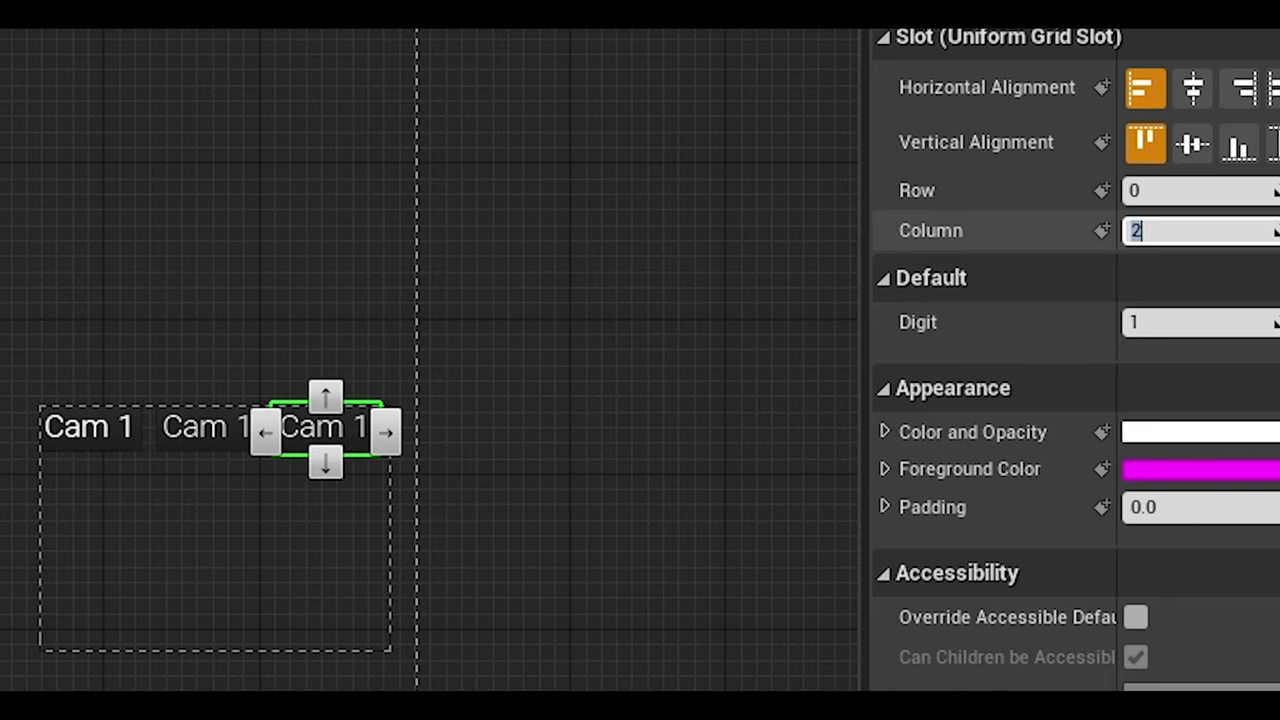
scroll(335, 510, up, 4)
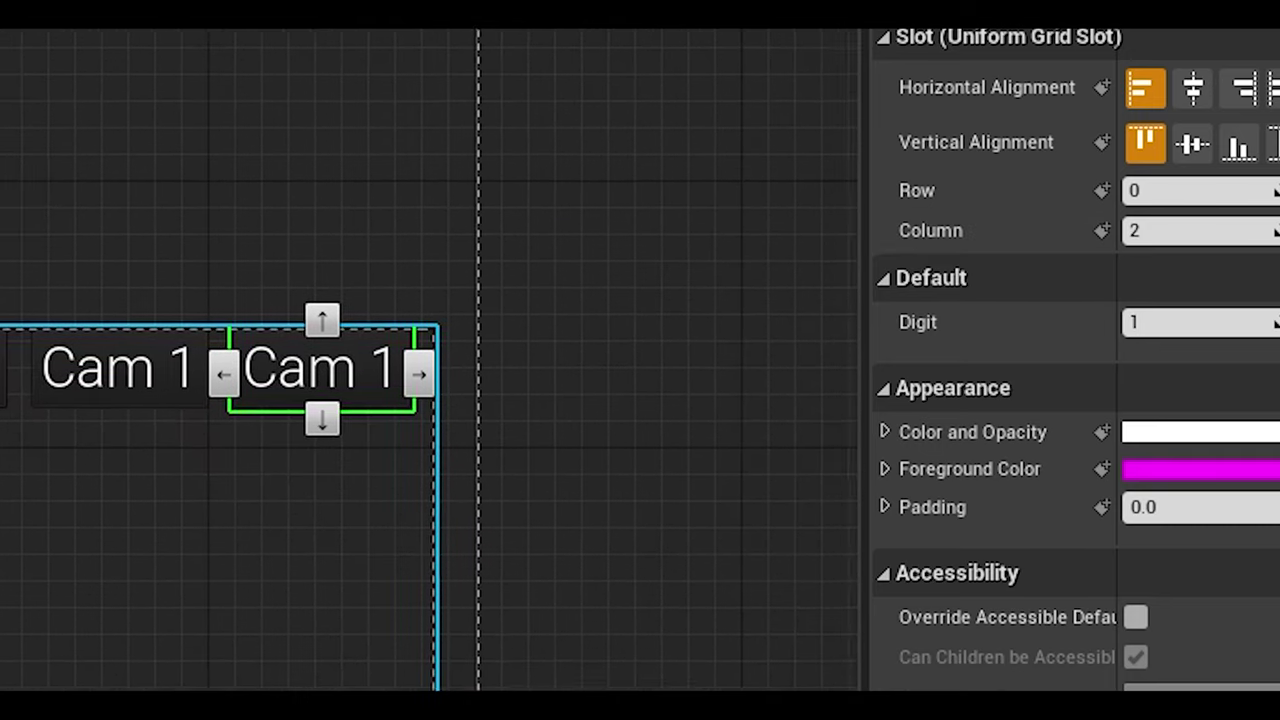
scroll(430, 360, up, 2)
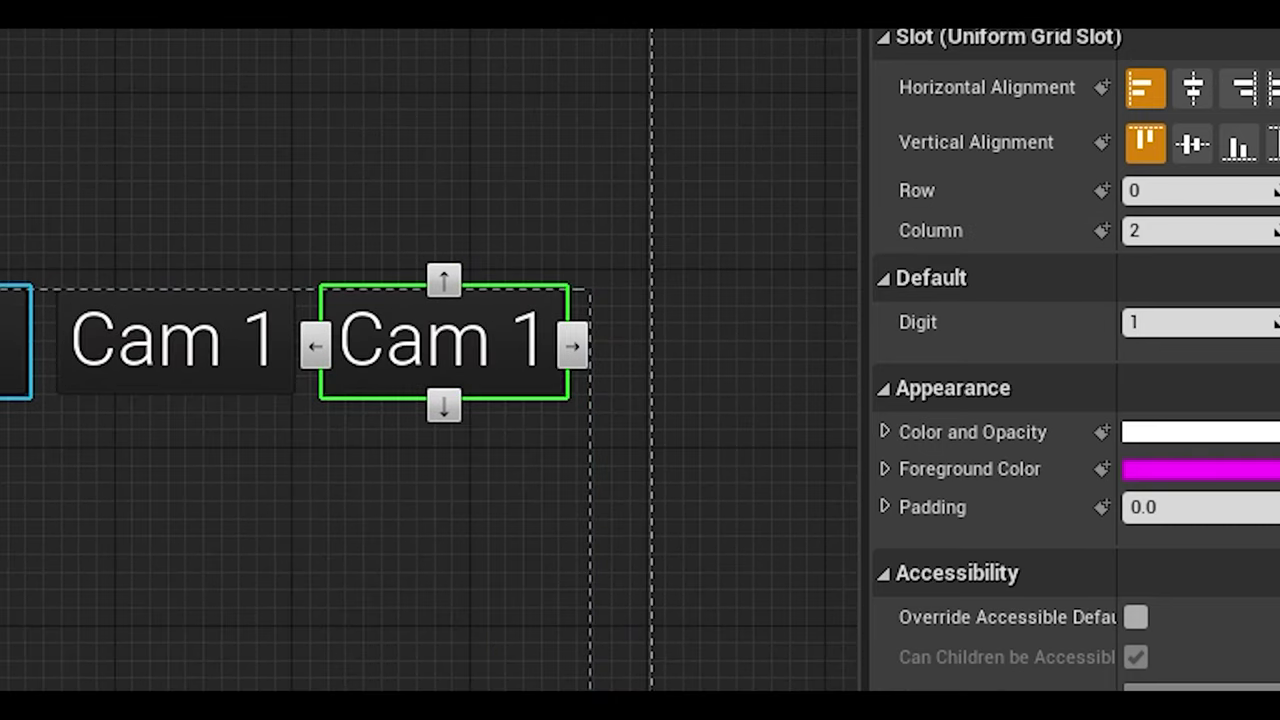
Step: Fill the grid's second row with three camera buttons and reduce the panel's height to fit the two rows
click(440, 520)
click(443, 342)
shift+click(67, 374)
click(71, 364)
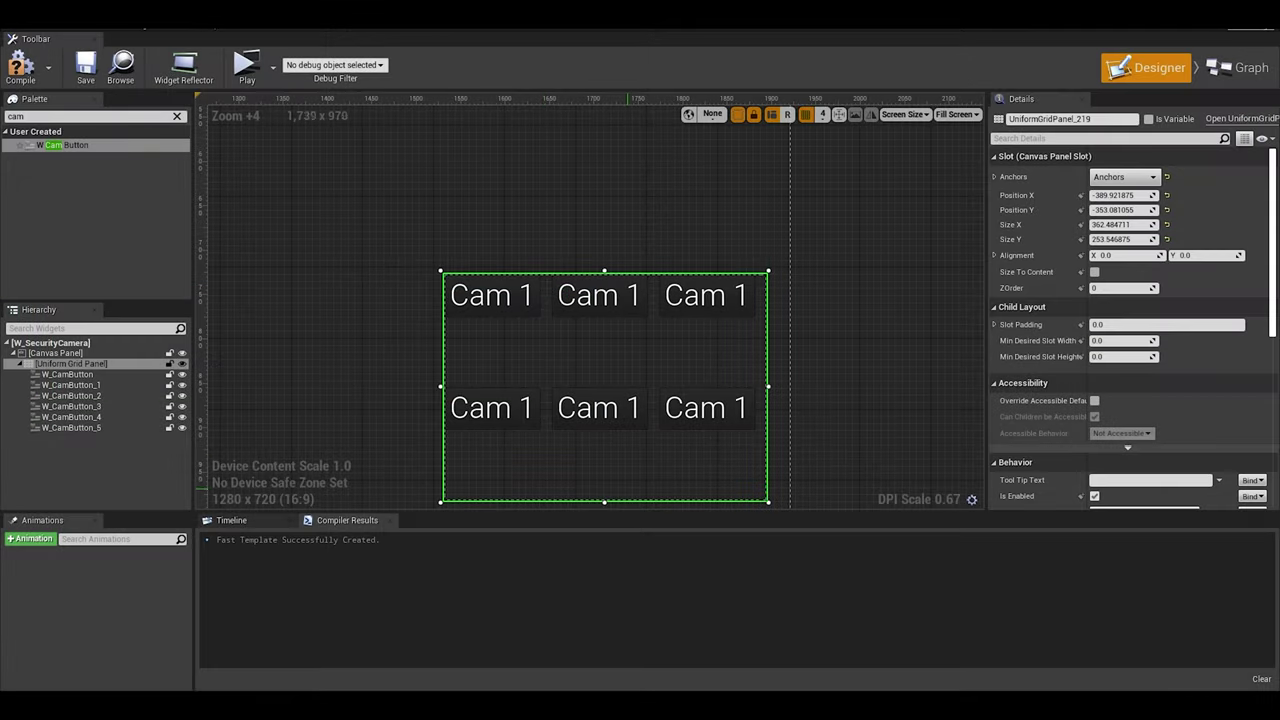
drag(604, 501, 604, 396)
Step: Set the Digit of the second and third buttons in the first row to 2 and 3
click(491, 296)
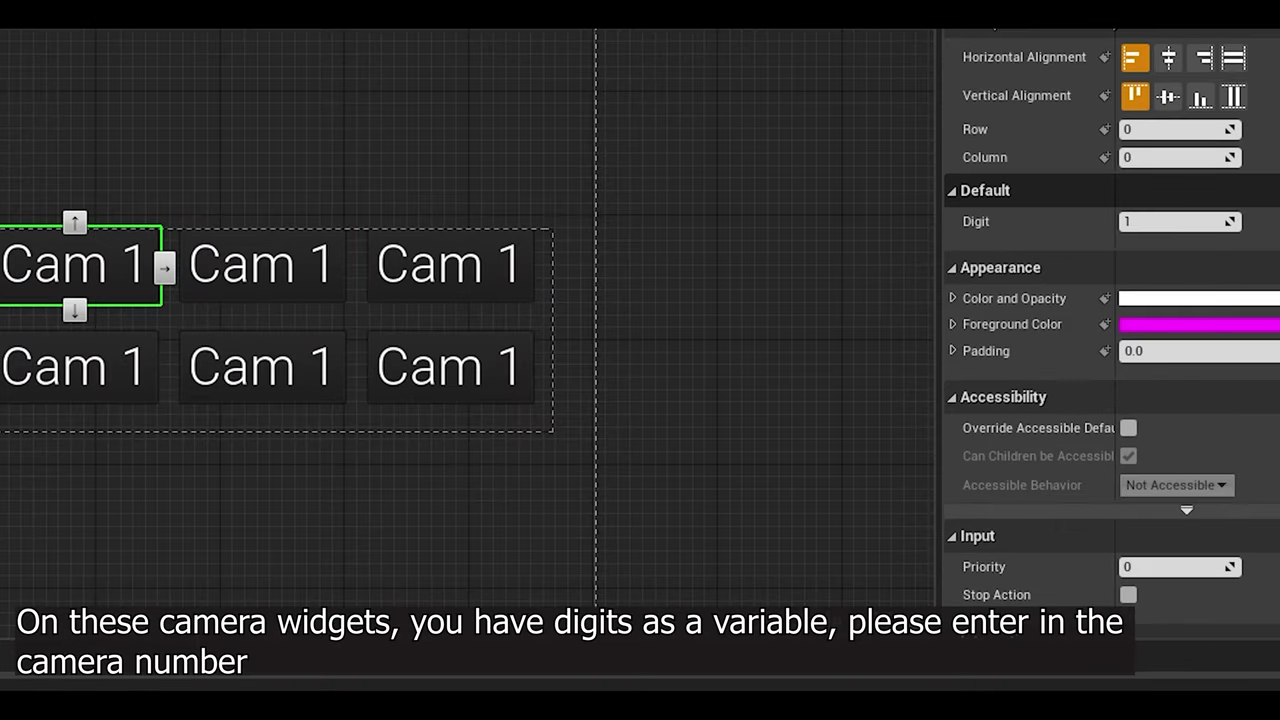
click(262, 266)
click(1170, 222)
text(2)
key(Return)
click(450, 266)
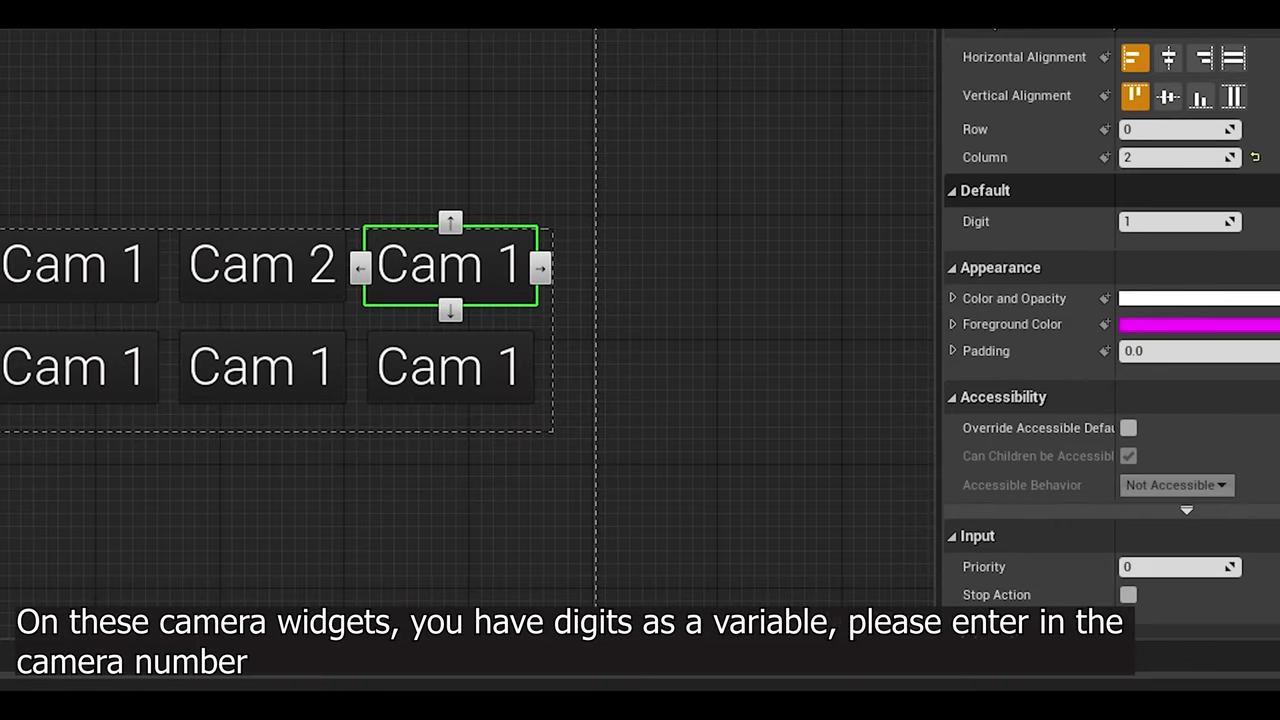
click(1178, 221)
text(3)
key(Return)
Step: Set the Digit of the second row's buttons to 4, 5 and 6, and compile the widget
click(75, 366)
click(1178, 221)
text(4)
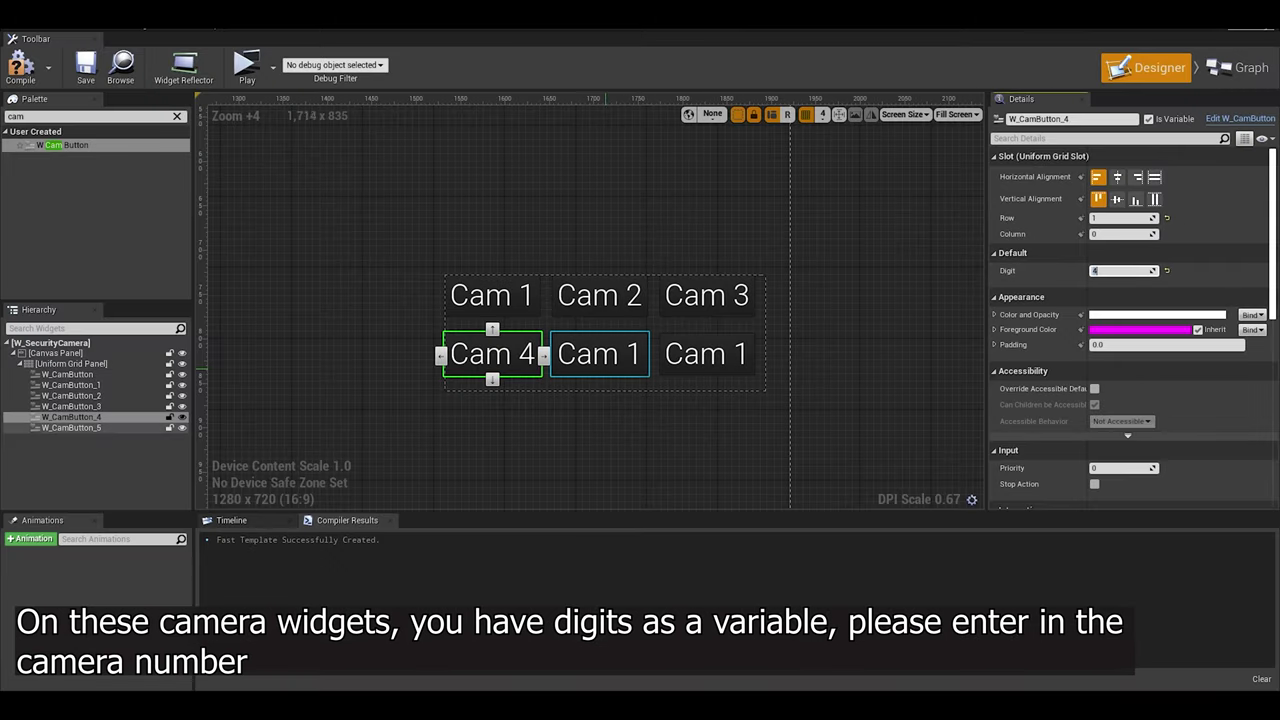
click(604, 368)
click(1118, 271)
text(5)
key(Return)
click(707, 357)
click(1118, 271)
text(6)
key(Return)
click(20, 68)
click(795, 241)
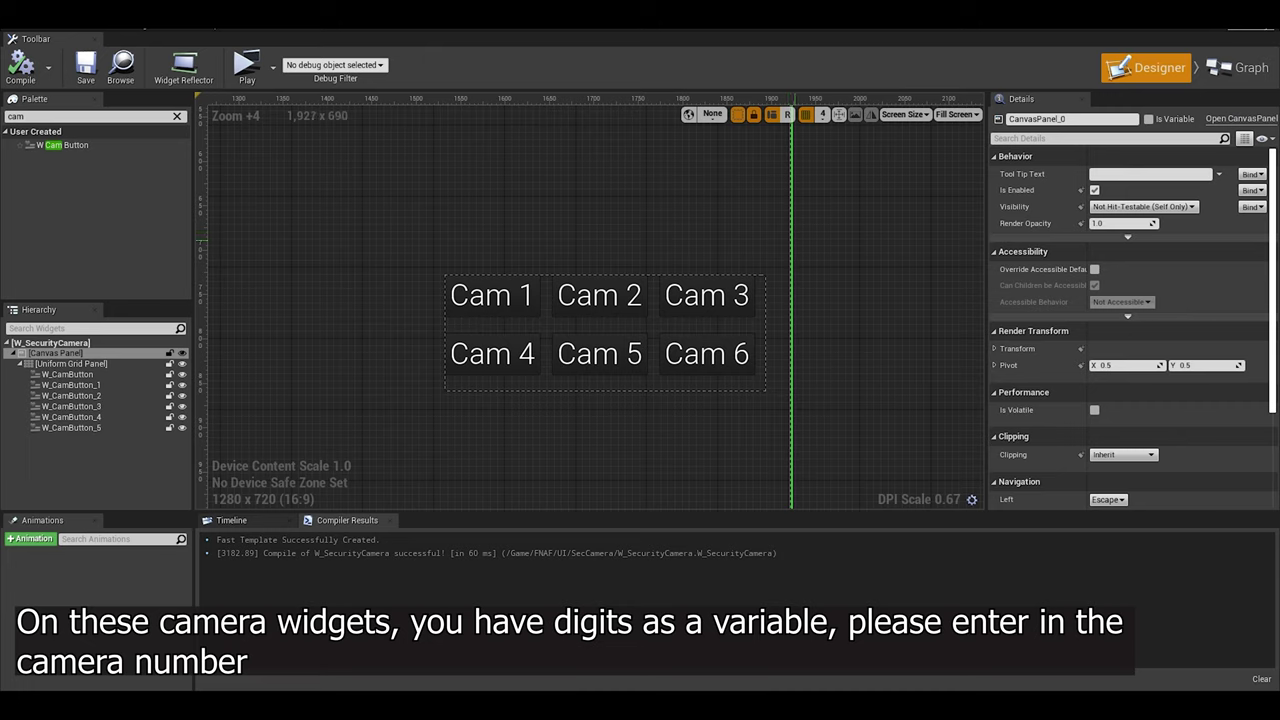
right_drag(785, 255, 801, 227)
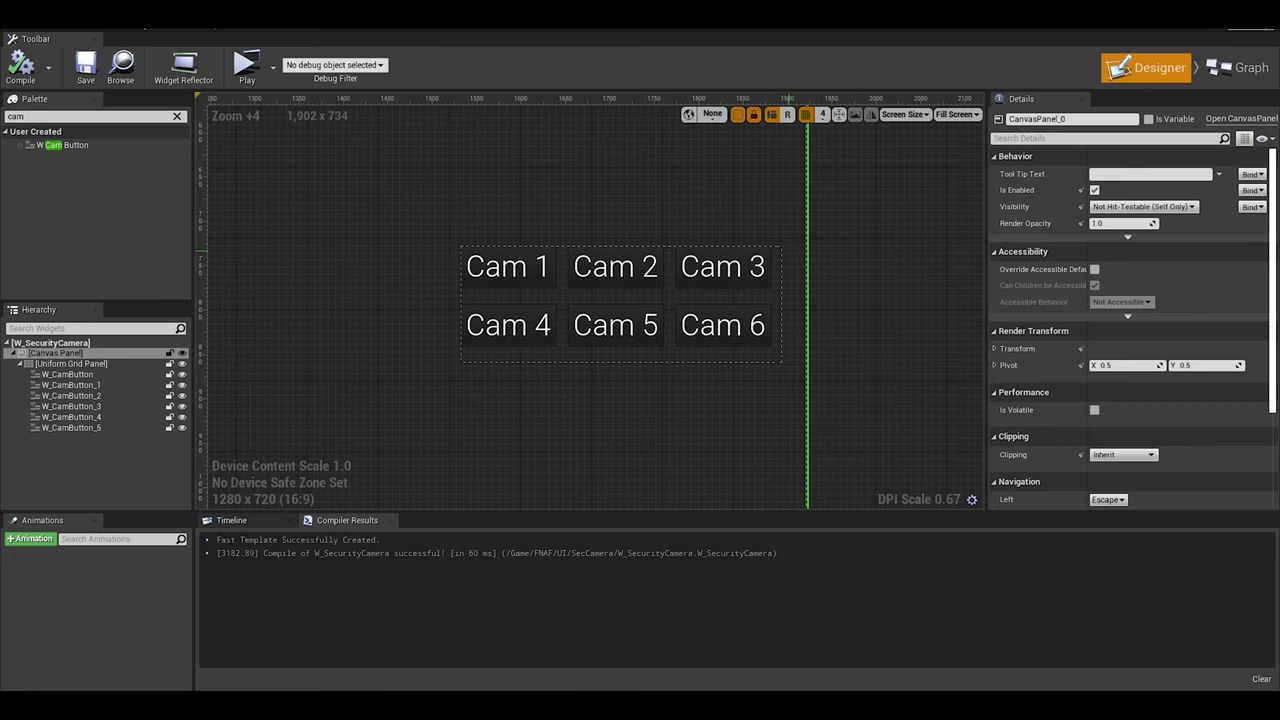
scroll(881, 330, down, 5)
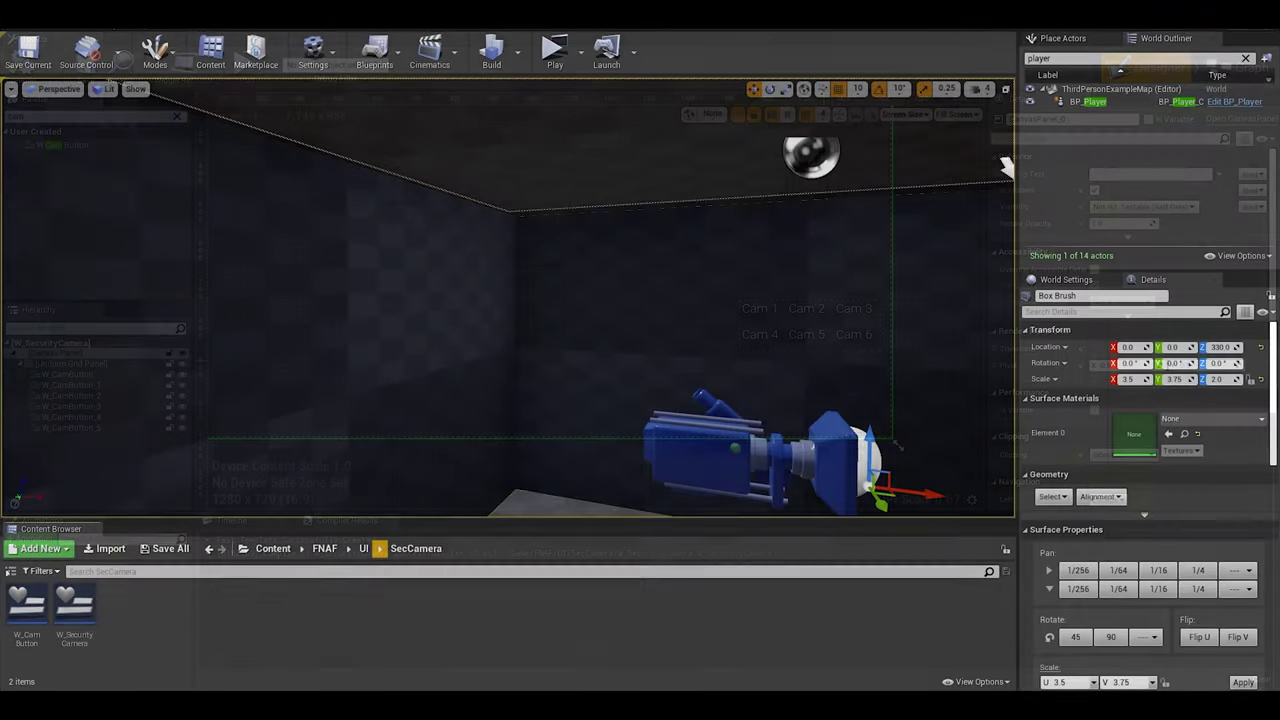
Step: Open the W_PlayerView widget from the UI folder and place the W Security Camera widget on its canvas
click(364, 548)
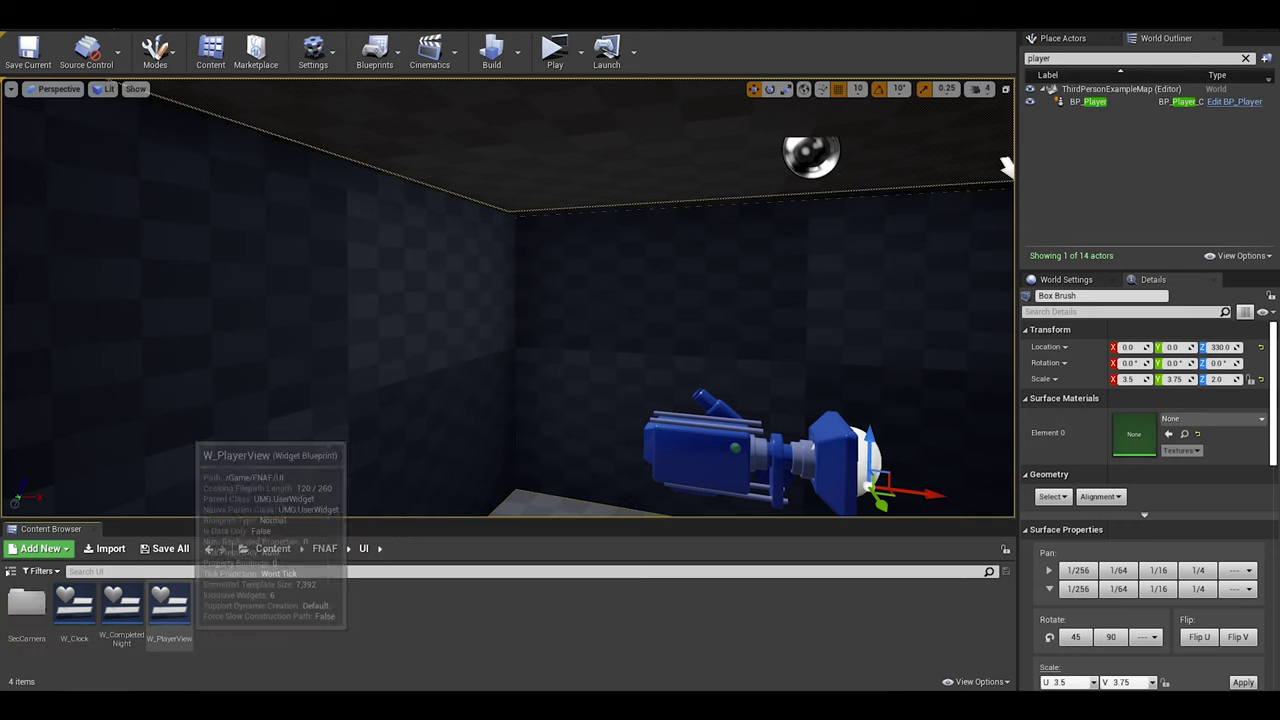
double_click(169, 600)
click(894, 479)
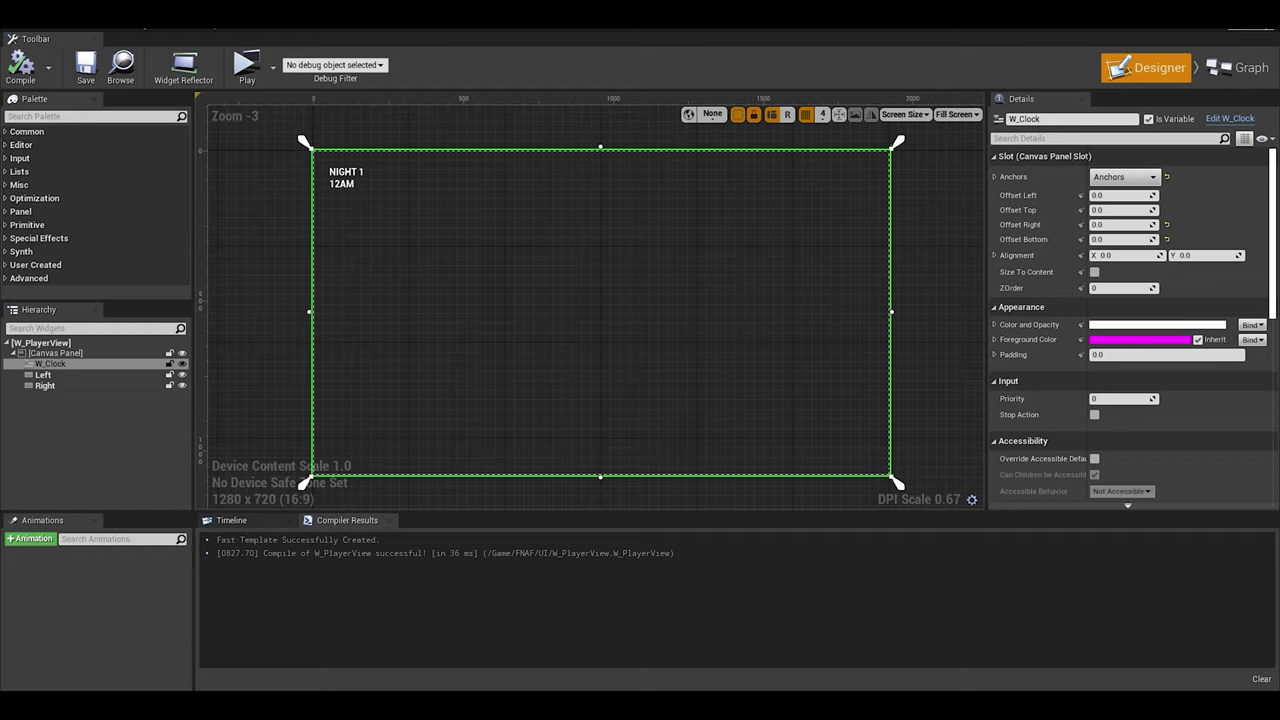
text(secur)
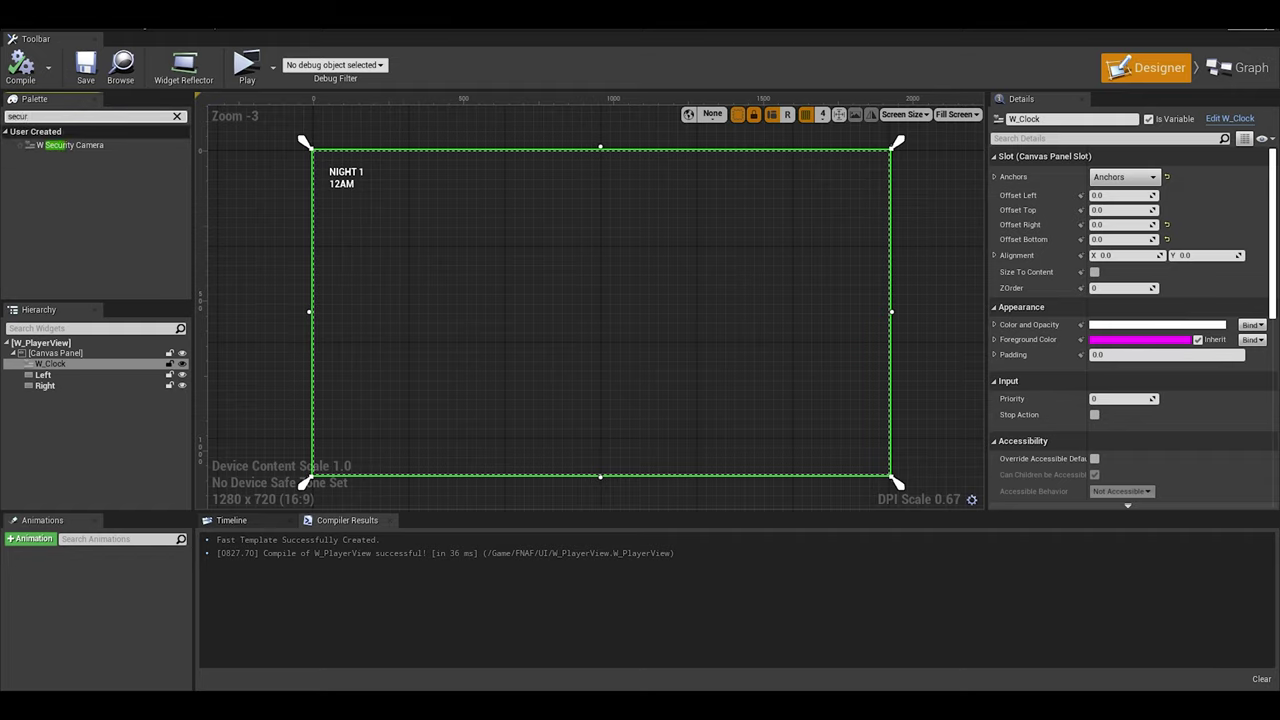
drag(70, 145, 546, 285)
Step: Anchor the security camera widget to stretch across the canvas, with all four offsets at 0 and ZOrder 1
click(1125, 176)
click(1250, 350)
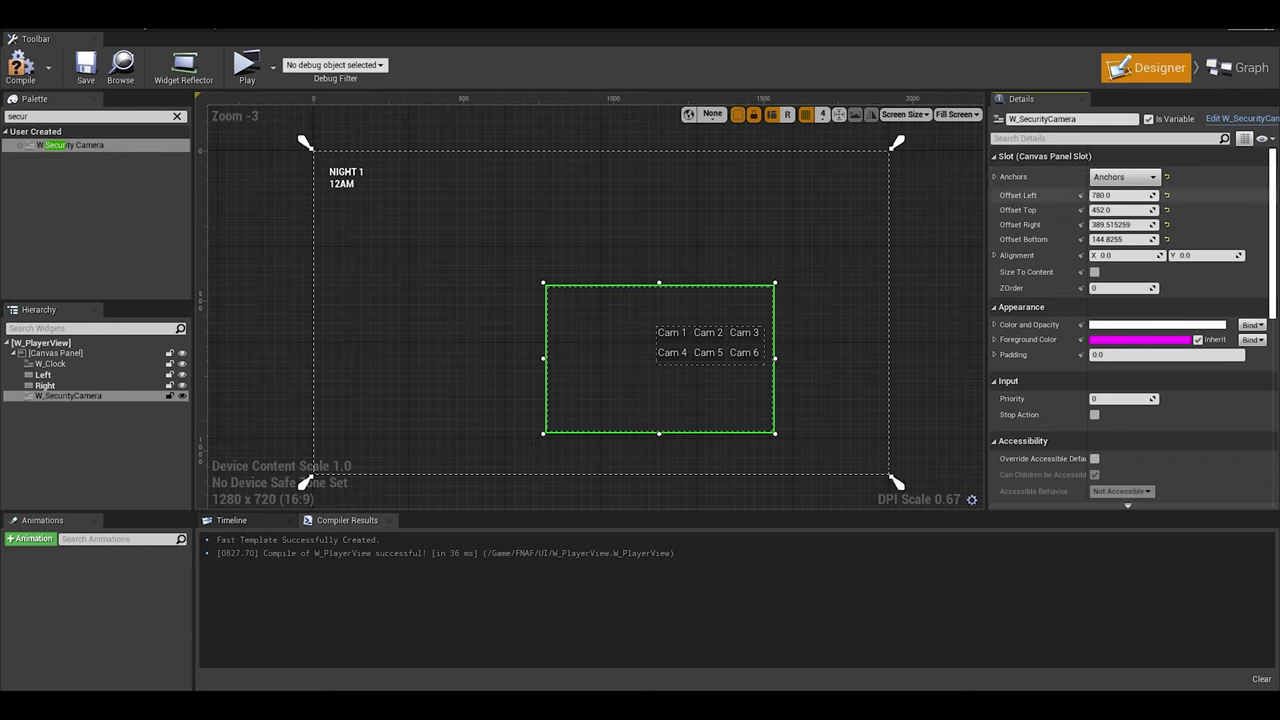
text(0)
key(Tab)
text(0)
key(Return)
text(0)
key(Tab)
text(0)
key(Return)
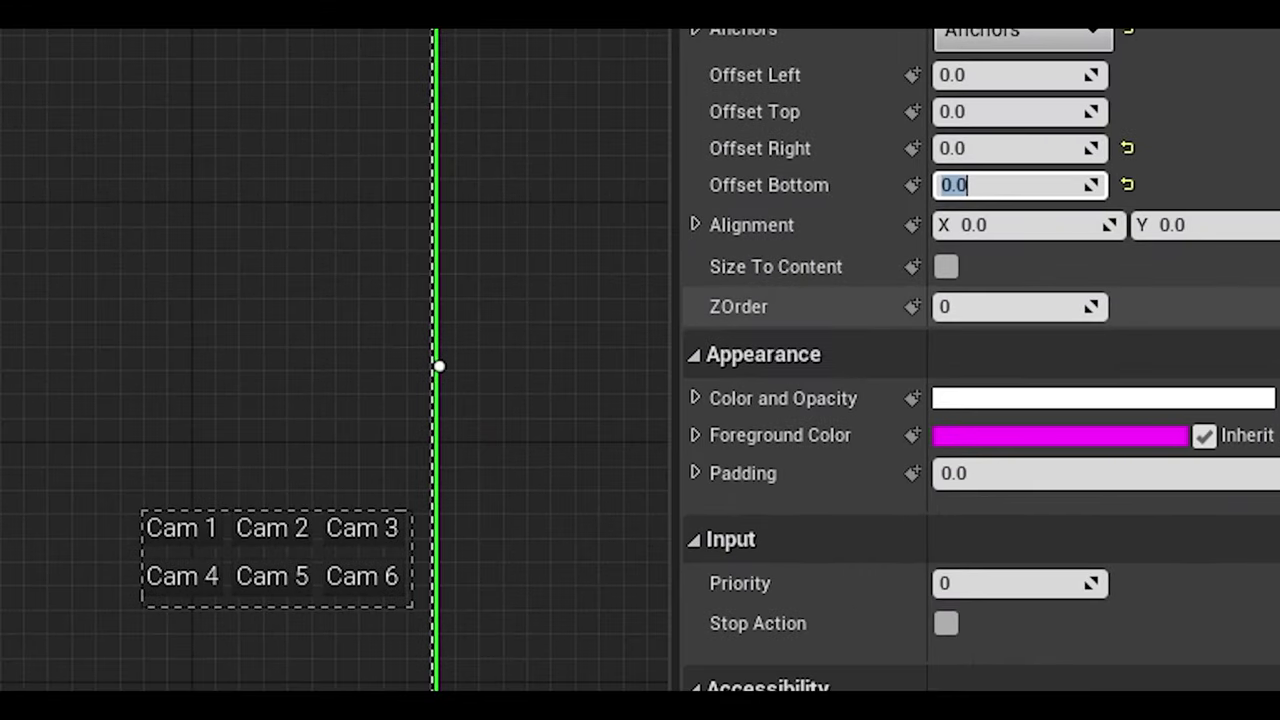
key(Escape)
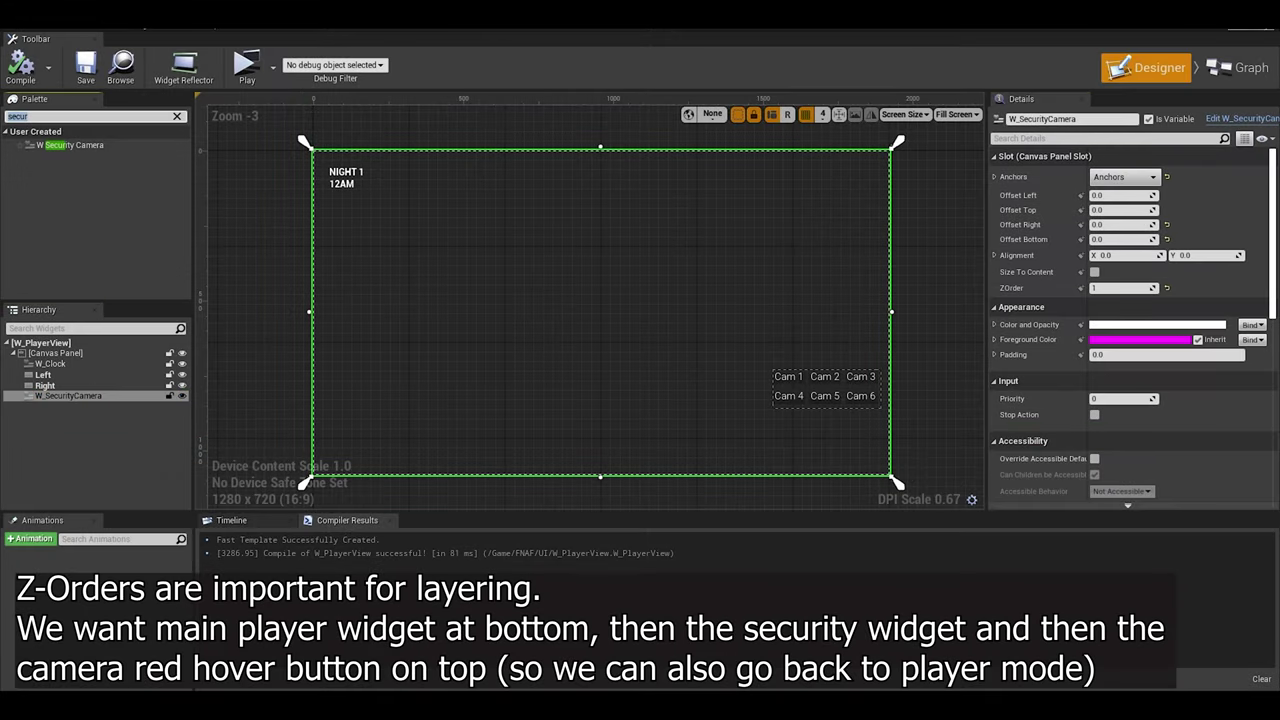
Step: Add a Button about 498 by 40 near the canvas's lower edge and set its ZOrder to 2
text(butt)
drag(47, 145, 624, 448)
key(ctrl+z)
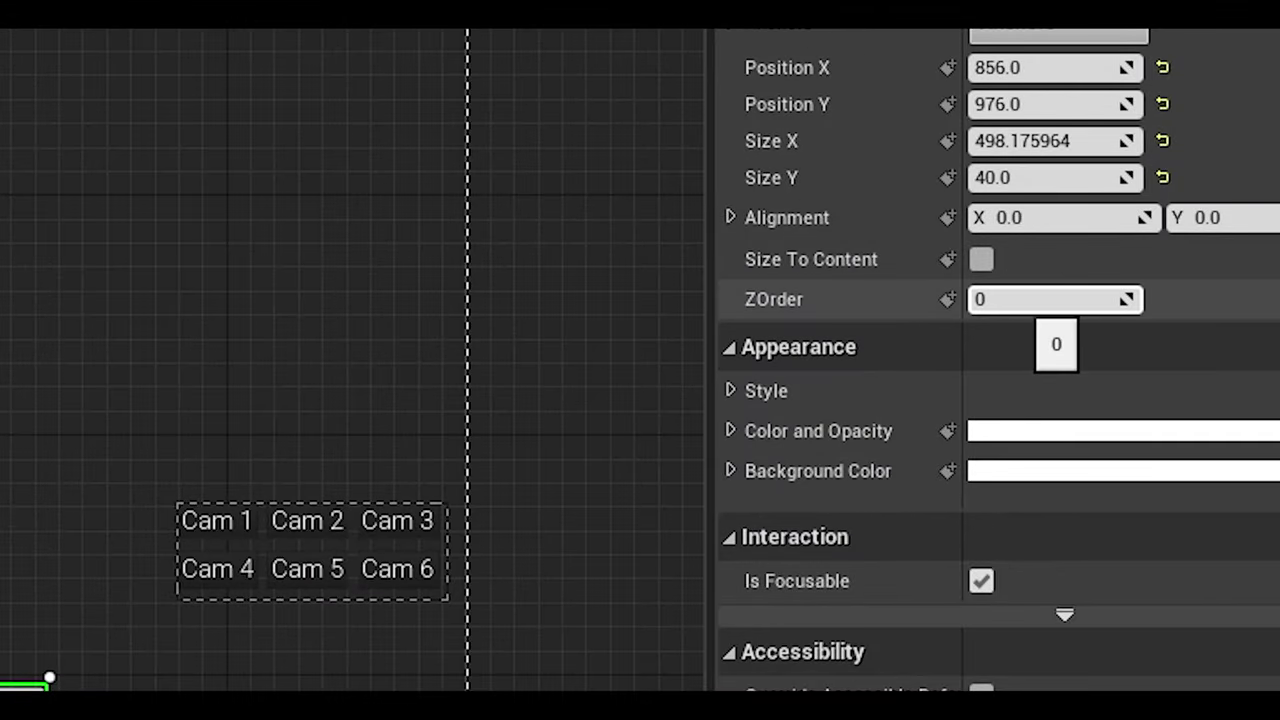
text(2)
key(Return)
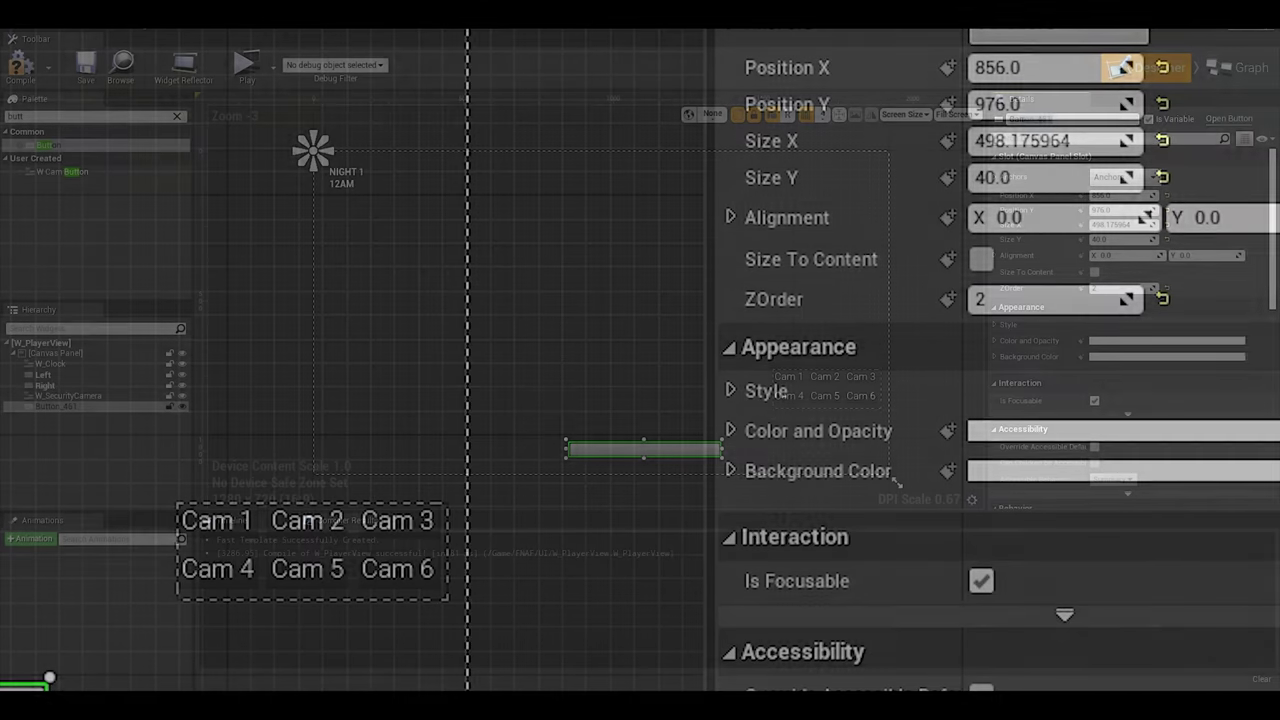
Step: Name the new button CameraHoverButton and give it a semi-transparent dark red background colour
click(1180, 357)
drag(1028, 384, 1028, 465)
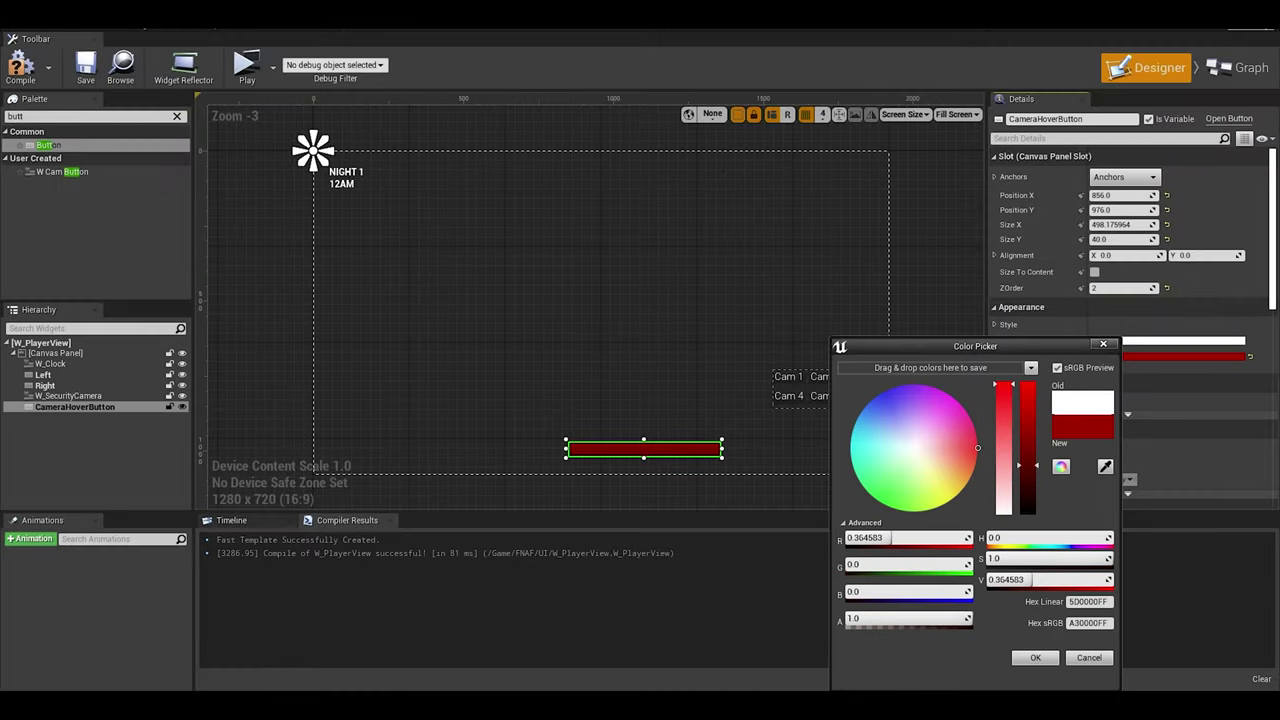
drag(958, 619, 896, 619)
click(1035, 658)
Step: Anchor the hover button to the canvas's bottom centre at position 0, 0 with a size of 500 by 50
click(1125, 177)
click(1158, 294)
click(1120, 196)
text(0)
click(1122, 225)
text(5)
text(00)
key(Tab)
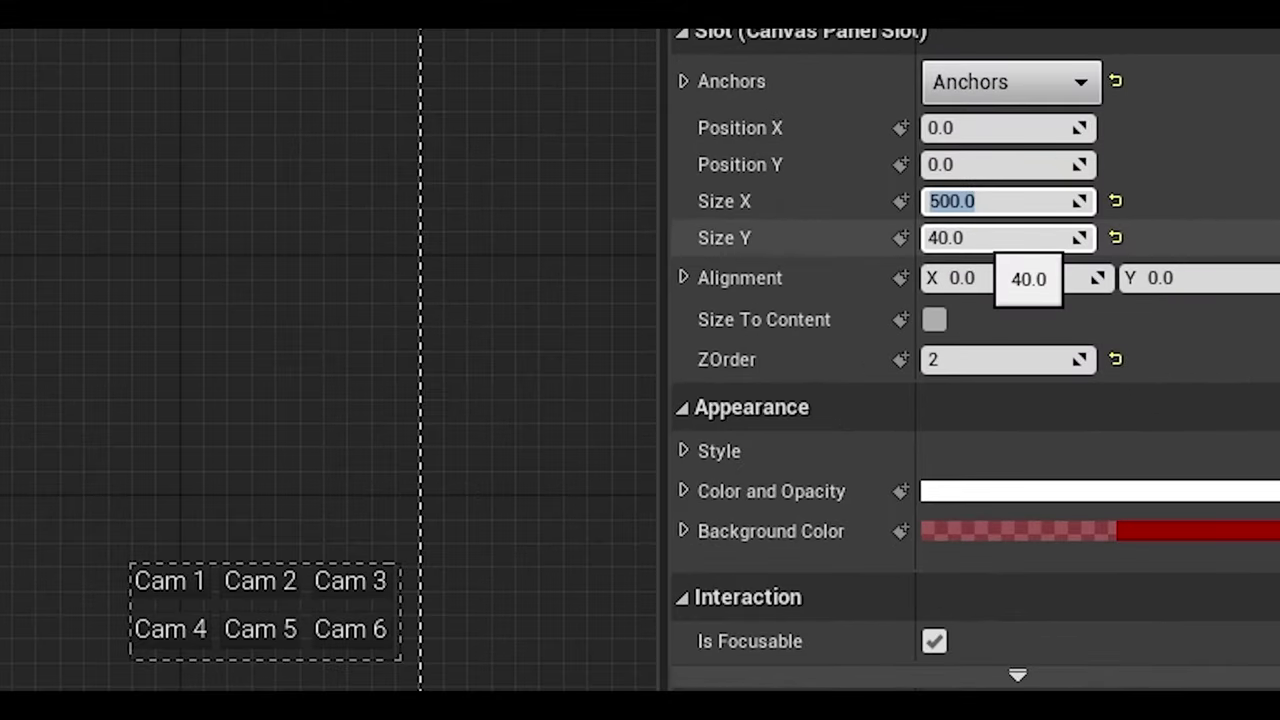
text(50)
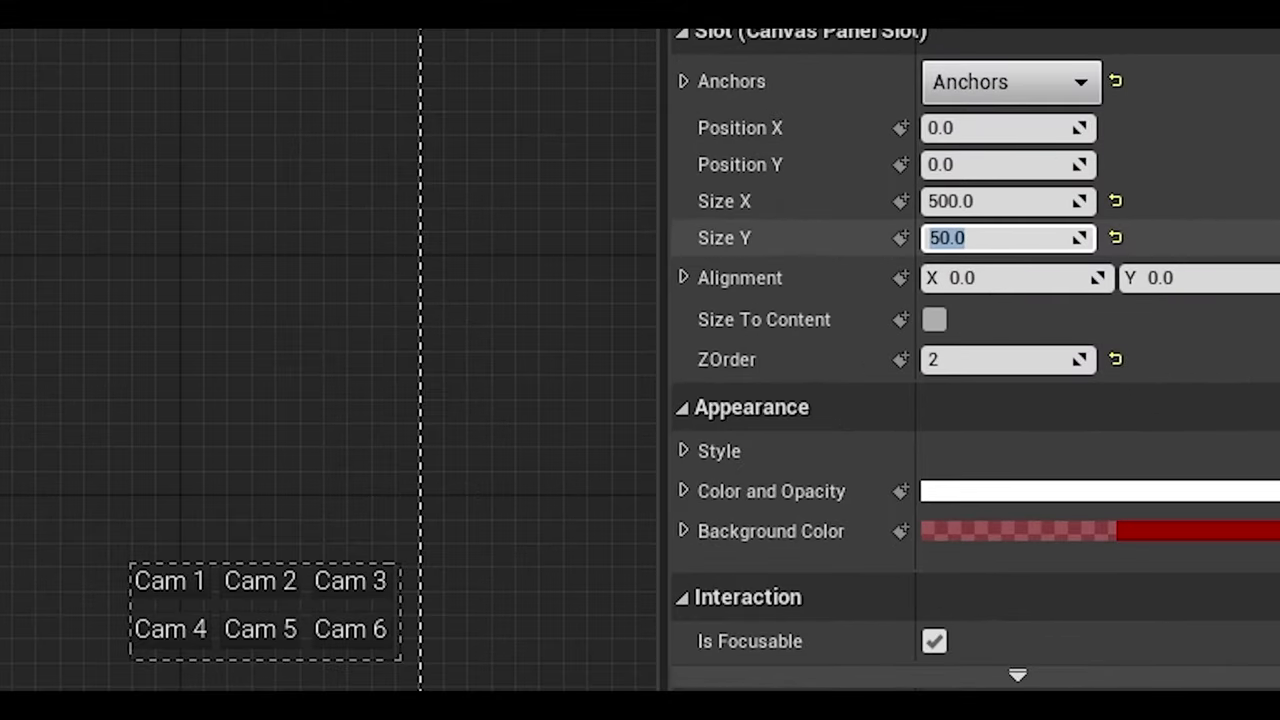
Step: Set the hover button's size to 800 by 80 and its alignment to X 0.5, Y 1.5
key(shift+Tab)
text(800)
key(Tab)
text(100)
key(Return)
text(80)
key(Return)
key(Tab)
key(Tab)
text(0.8)
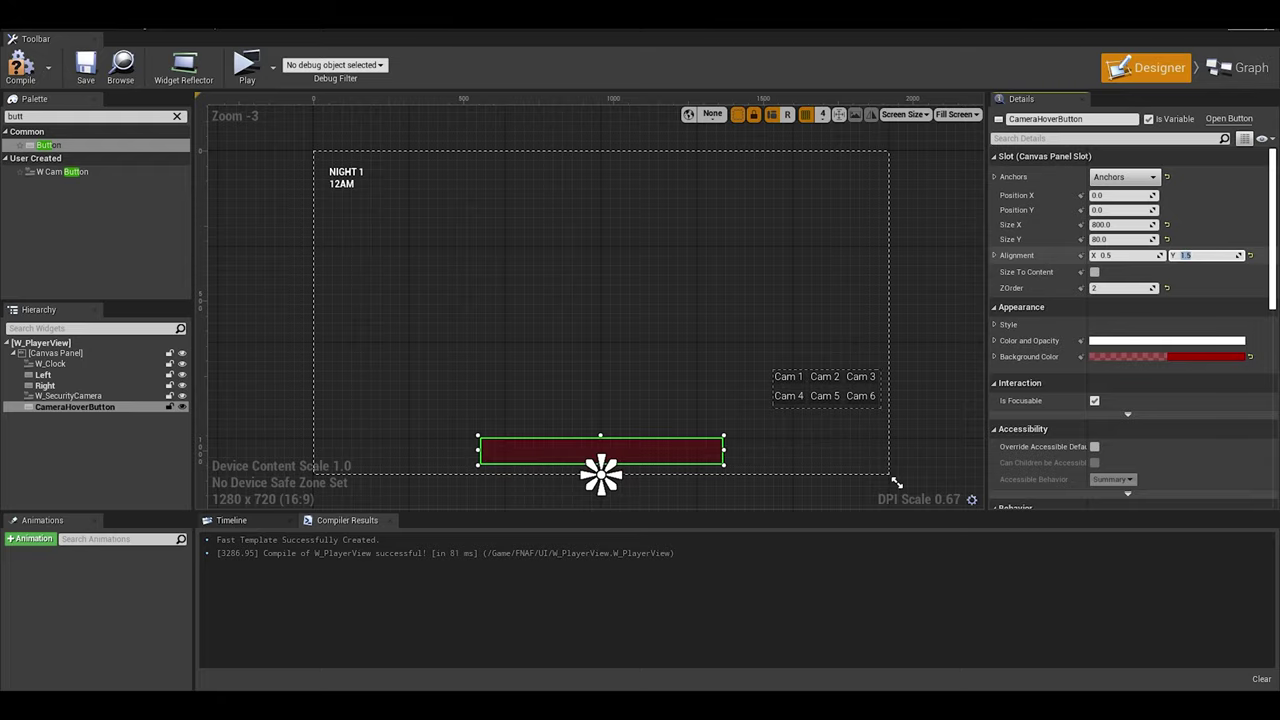
text(1.2)
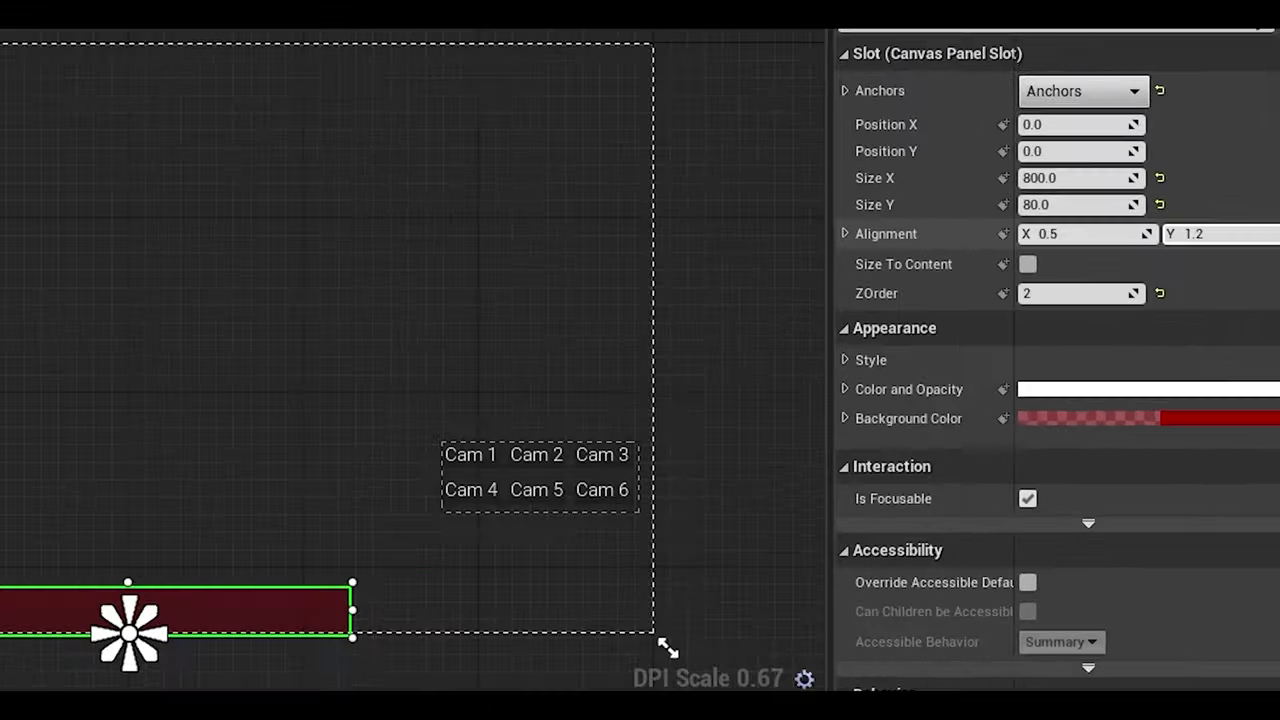
key(BackSpace)
text(5)
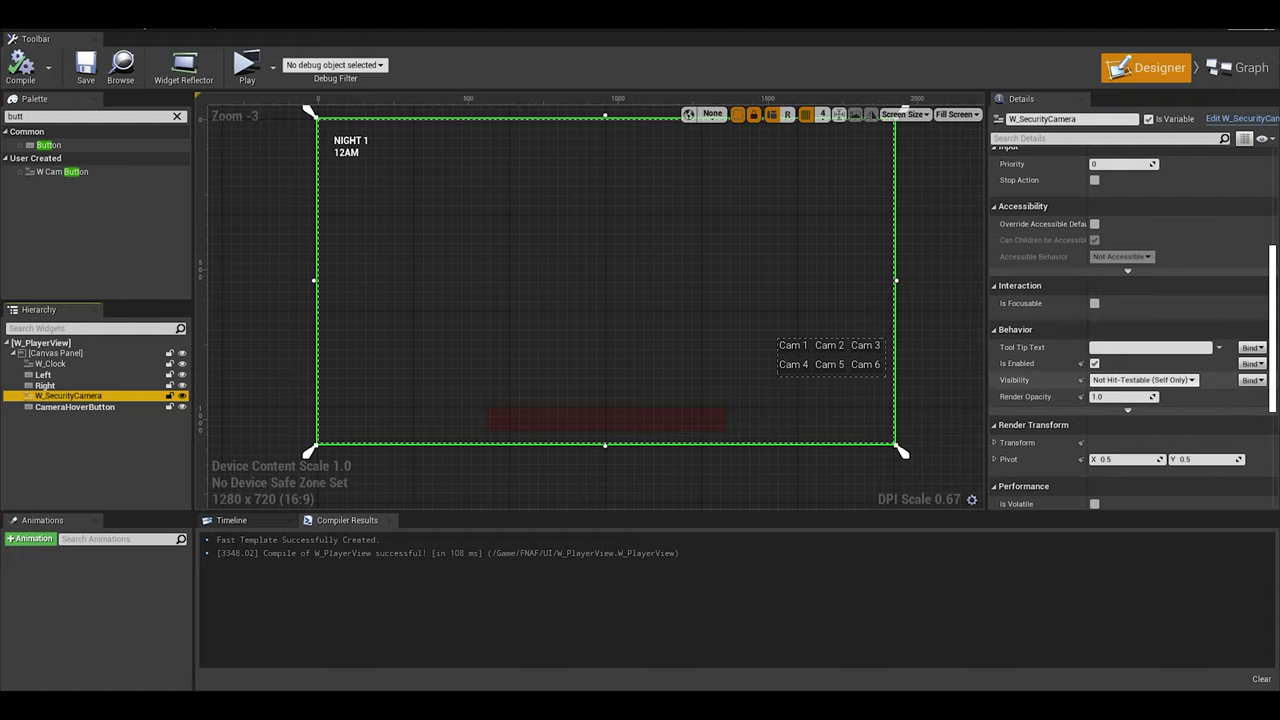
Step: Set the W_SecurityCamera widget's Visibility to Hidden
click(1143, 379)
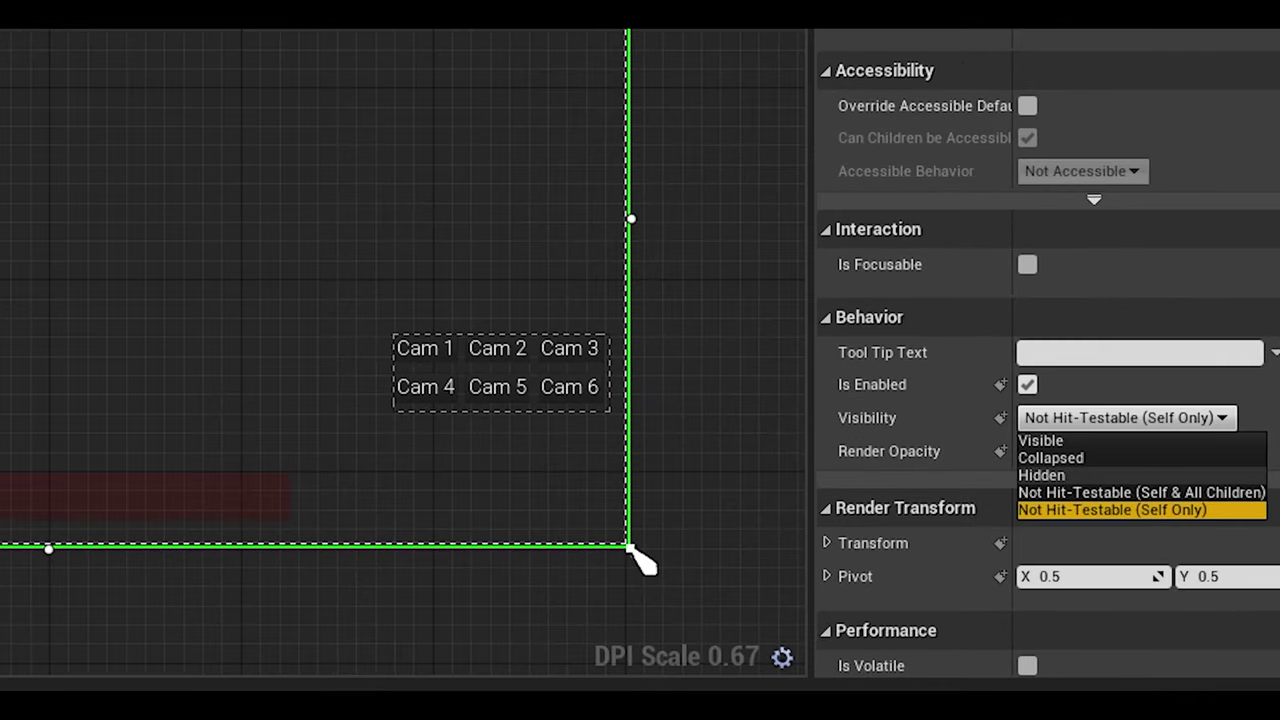
key(Up)
key(Up)
key(Return)
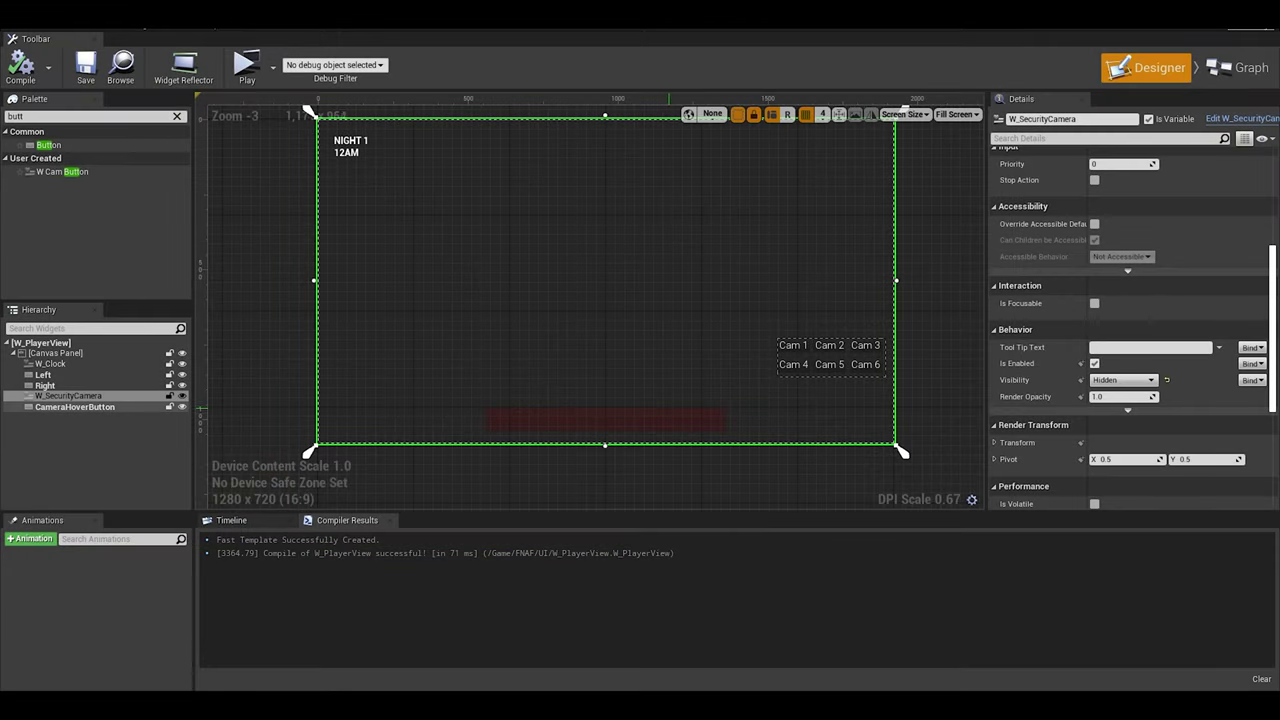
Step: Add an On Hovered event for CameraHoverButton
click(664, 412)
scroll(1100, 322, down, 3)
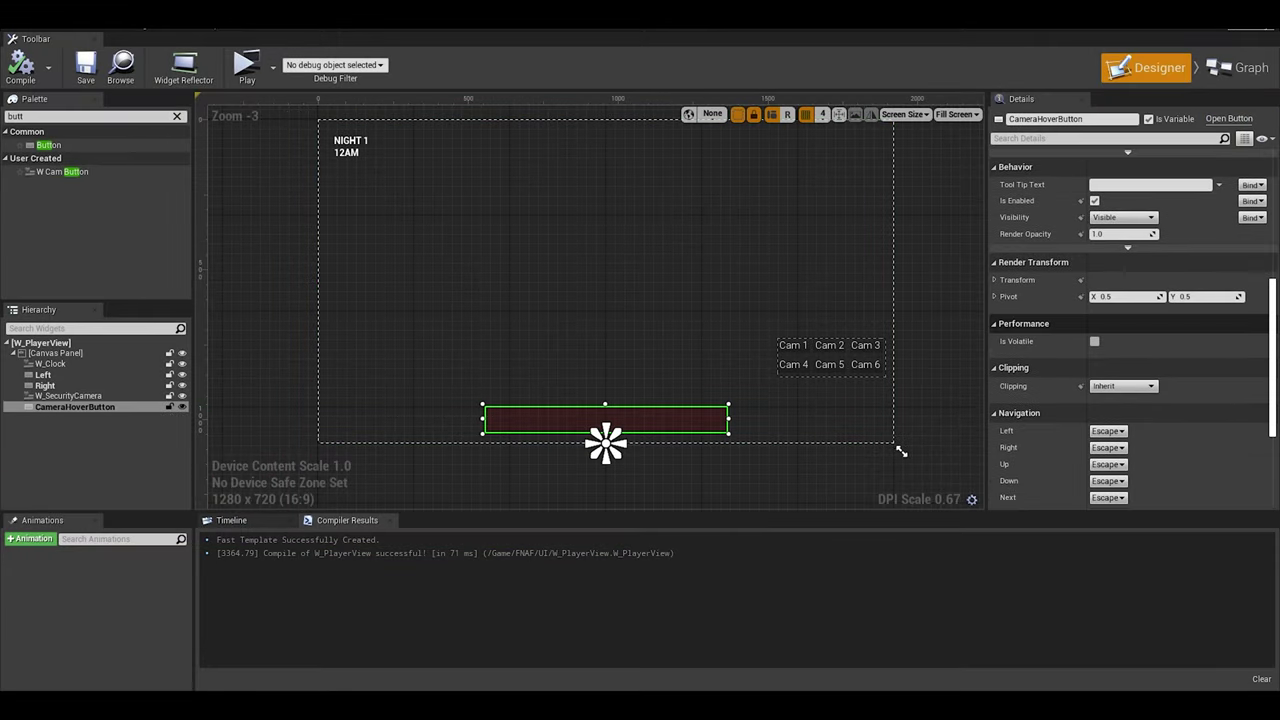
scroll(1100, 324, down, 4)
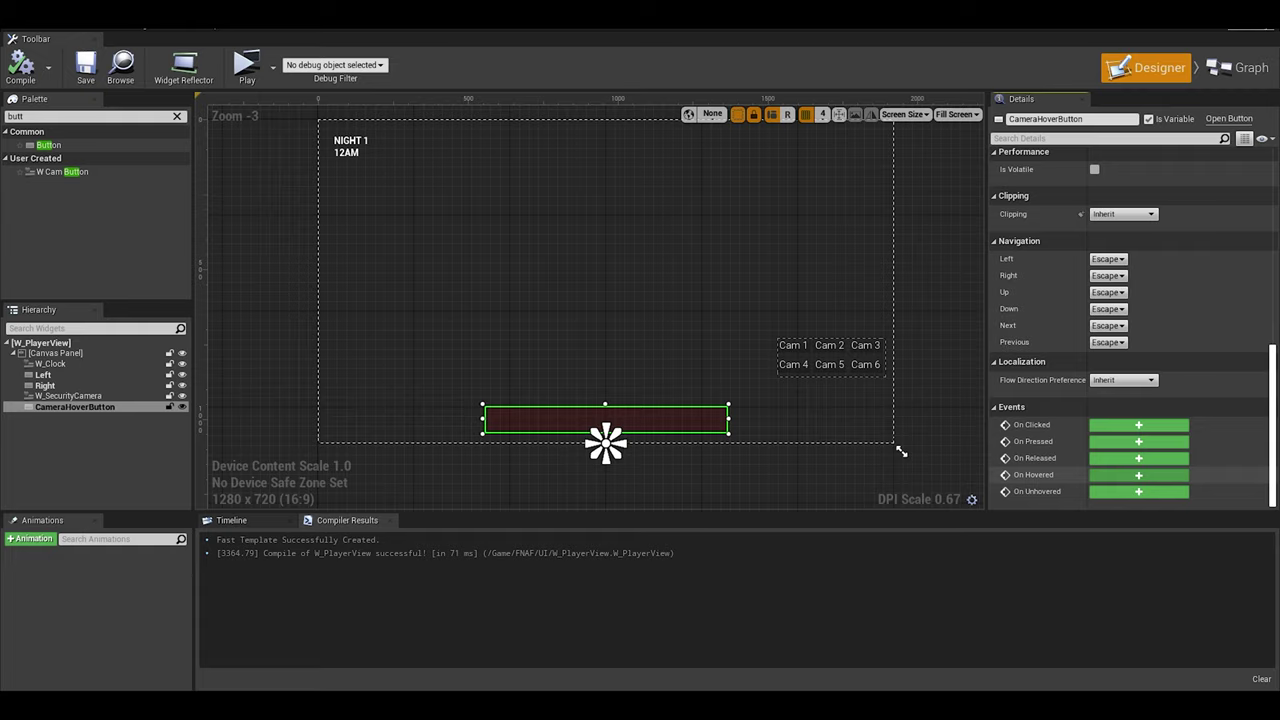
click(1138, 474)
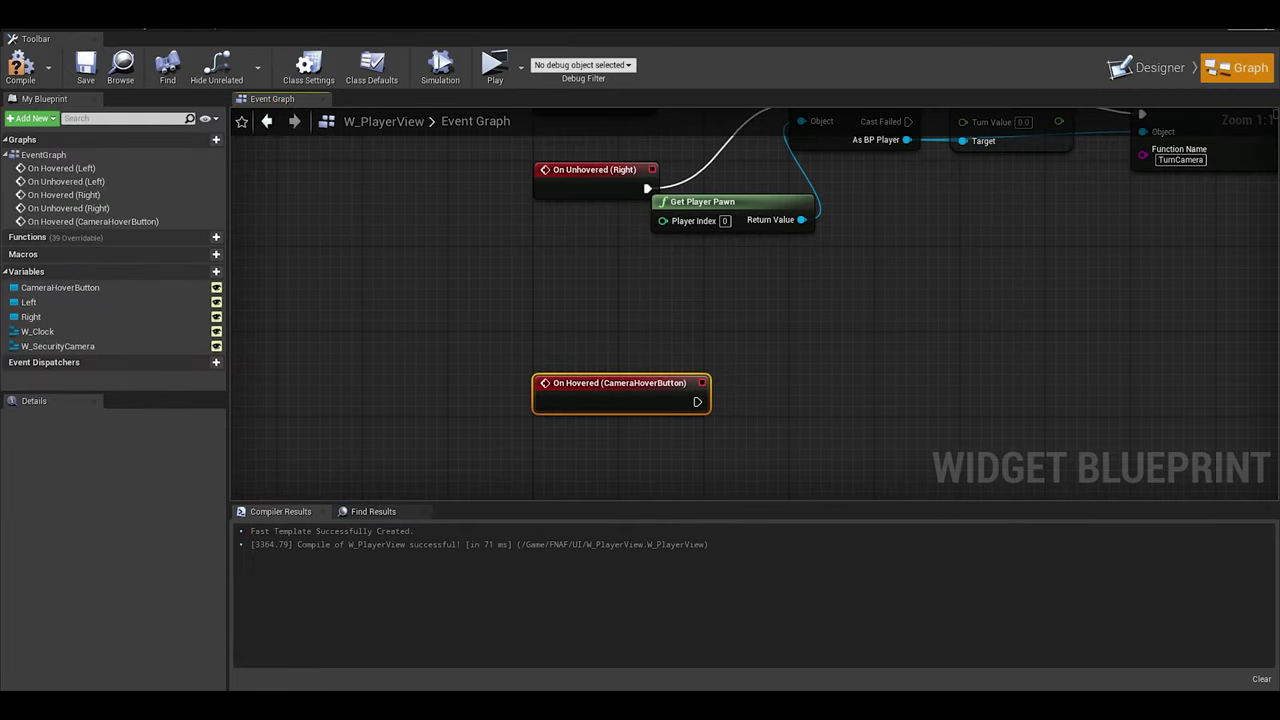
Step: Connect the hover event to a Cast To BP_Player node with Get Player Pawn as its object
drag(624, 392, 840, 424)
text(cast to player)
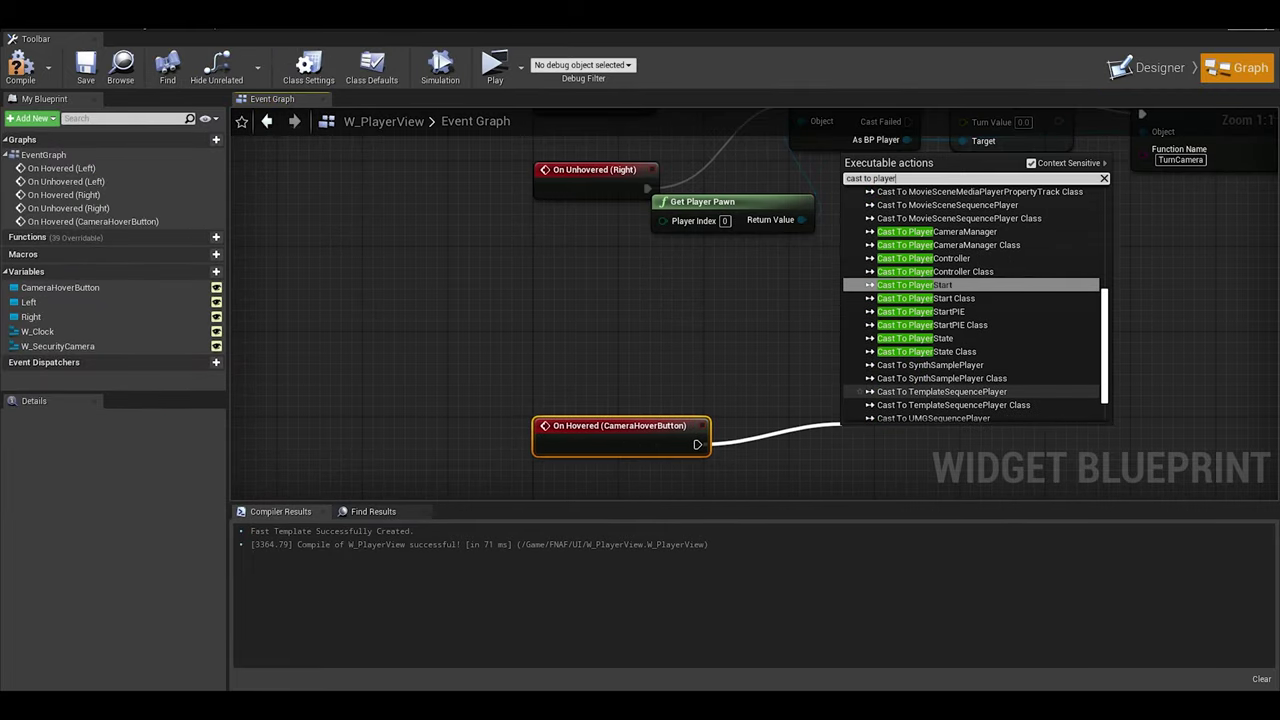
text( b)
key(Return)
drag(919, 436, 868, 424)
right_drag(870, 428, 780, 341)
drag(711, 375, 805, 424)
text(getplayer)
click(785, 340)
right_drag(812, 430, 685, 428)
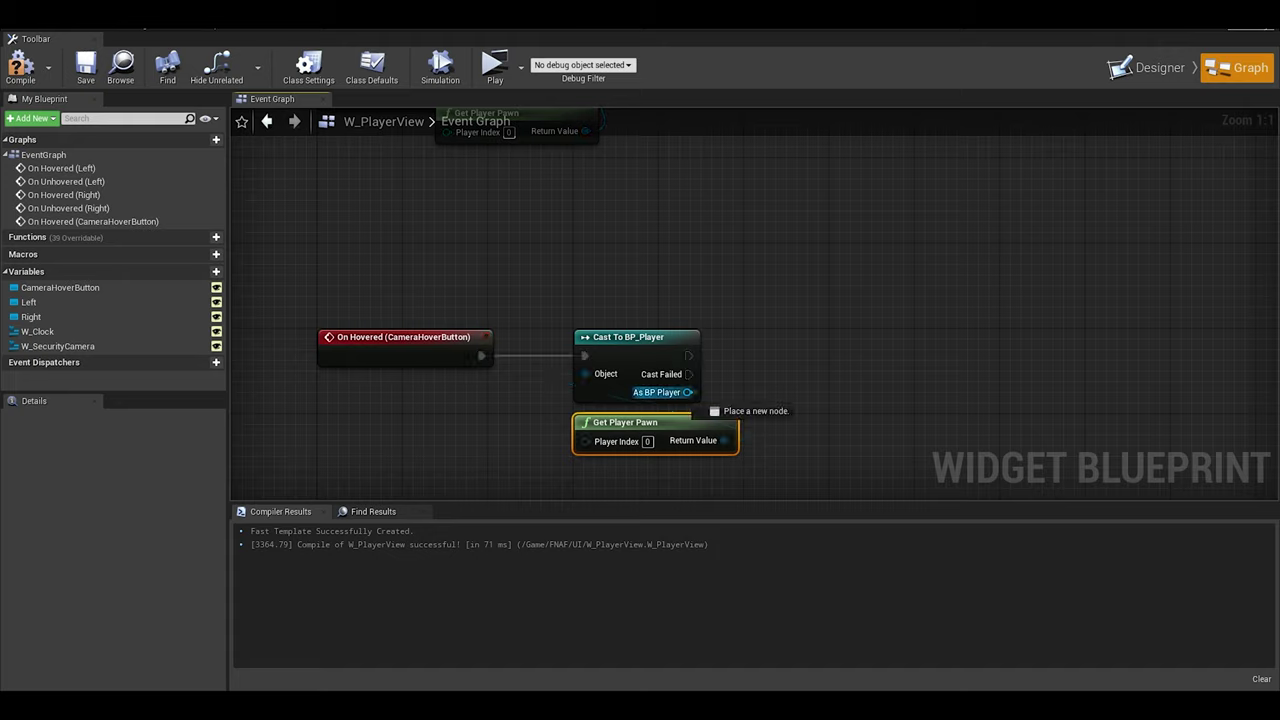
Step: Get Cam Mode from BP Player and use it as the condition of a Branch after the cast
drag(705, 404, 808, 405)
text(getcam)
key(Down)
key(Down)
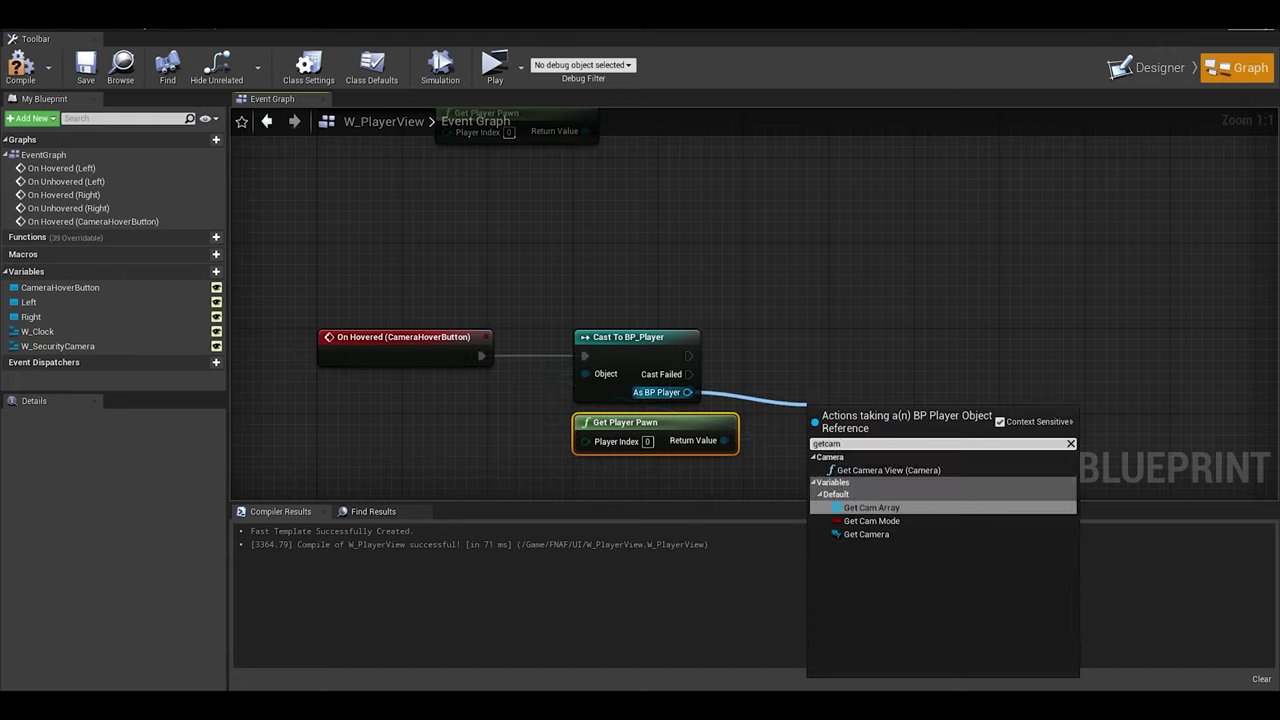
key(Return)
drag(938, 422, 893, 372)
click(1065, 503)
drag(971, 376, 969, 347)
Step: Add comments reading "Move back to player view" and "Move to Camera View" beside the Branch's two outputs
right_drag(971, 347, 548, 390)
text(cMove back )
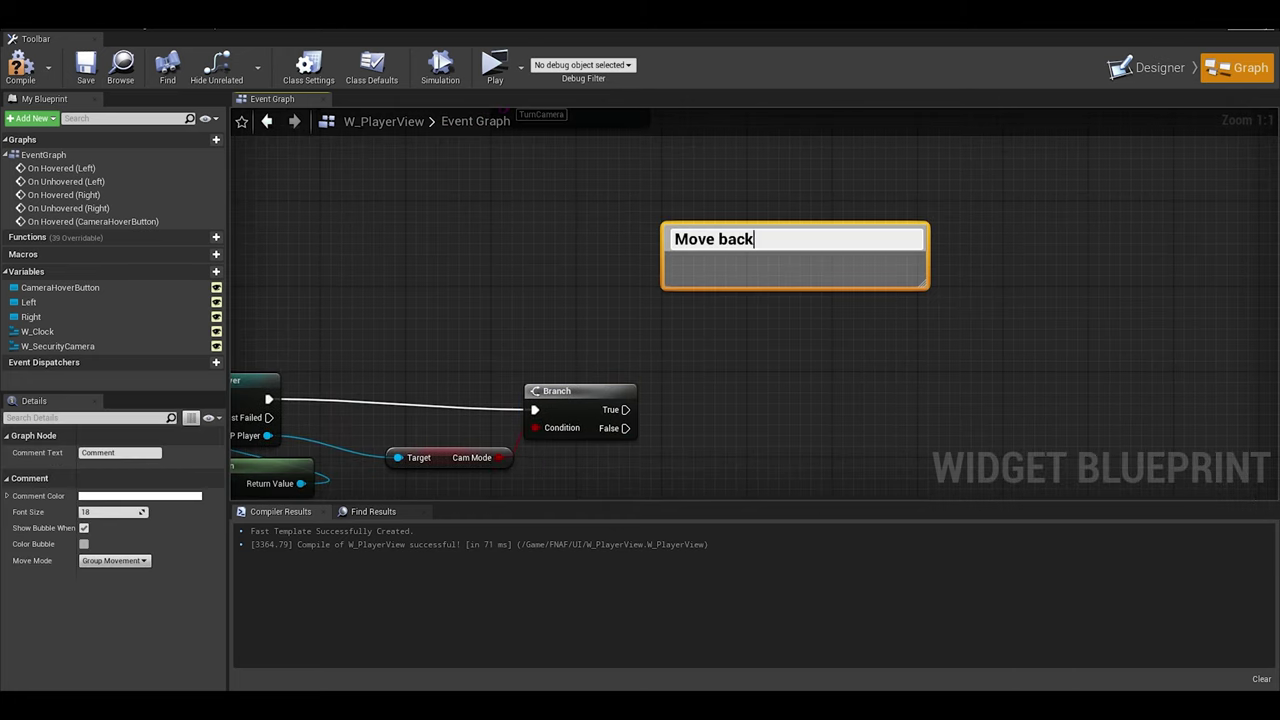
text(view)
key(Return)
right_drag(672, 430, 664, 322)
key(c)
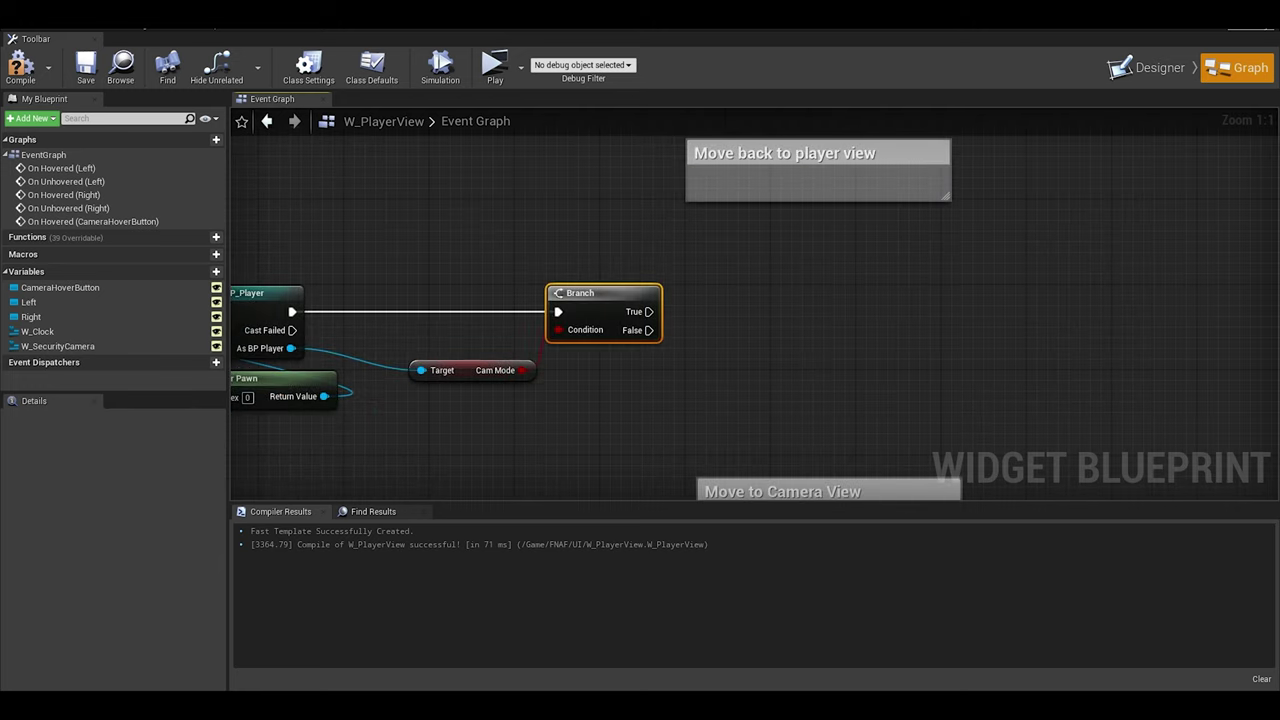
Step: Add Set View Target with Blend on Get Player Controller, run from the Branch's True output with BP Player as New View Target
right_click(608, 233)
text(getplayerc)
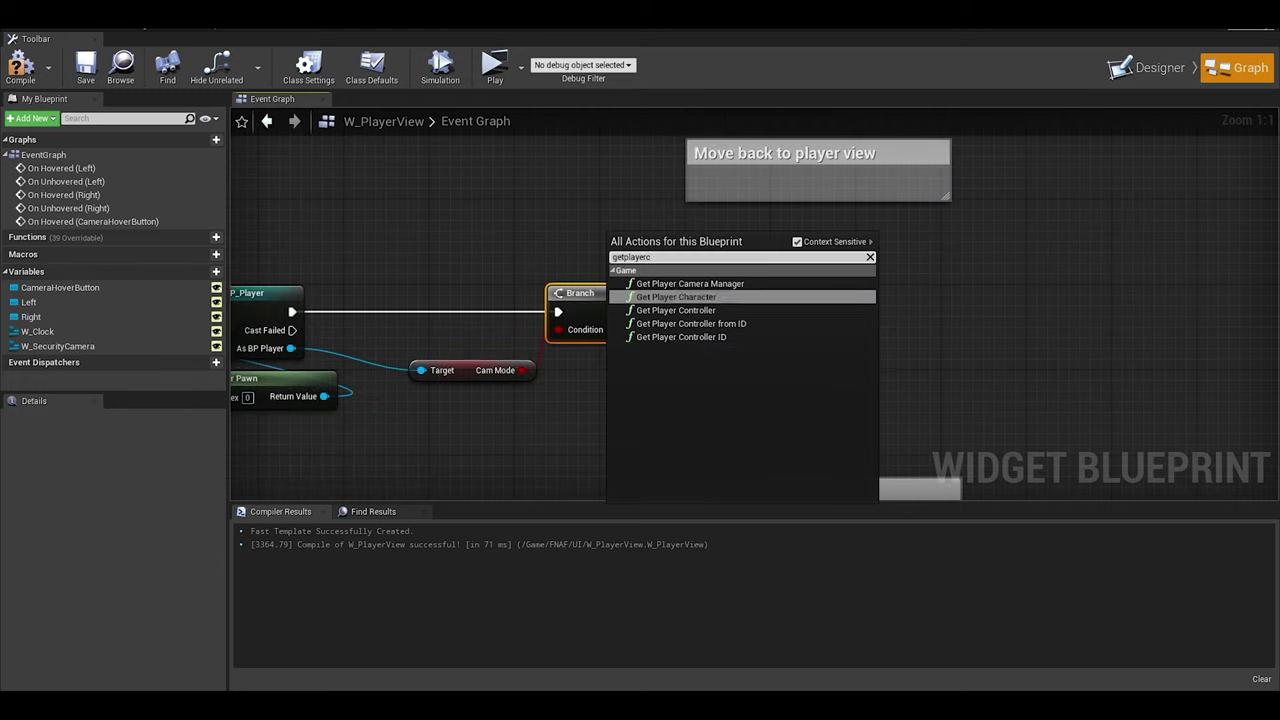
click(676, 310)
drag(700, 210, 860, 196)
text(setvi)
key(Return)
right_drag(860, 196, 793, 351)
drag(853, 350, 964, 290)
drag(885, 307, 580, 467)
drag(885, 342, 400, 307)
Step: Tidy the True branch by repositioning its nodes and adding reroute points to the execution and BP Player wires
right_drag(571, 296, 466, 390)
drag(543, 280, 786, 250)
double_click(774, 317)
drag(774, 317, 938, 280)
drag(884, 279, 725, 415)
right_drag(723, 419, 740, 201)
drag(770, 235, 613, 192)
double_click(732, 277)
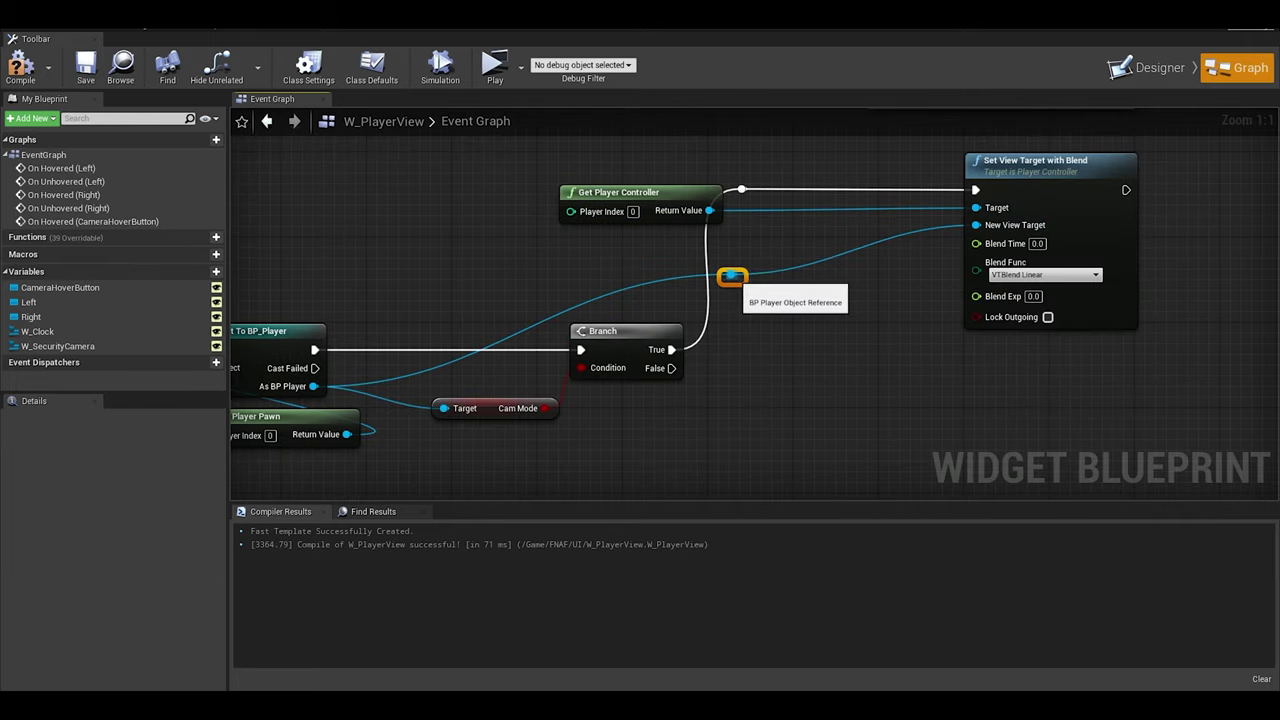
drag(742, 244, 753, 222)
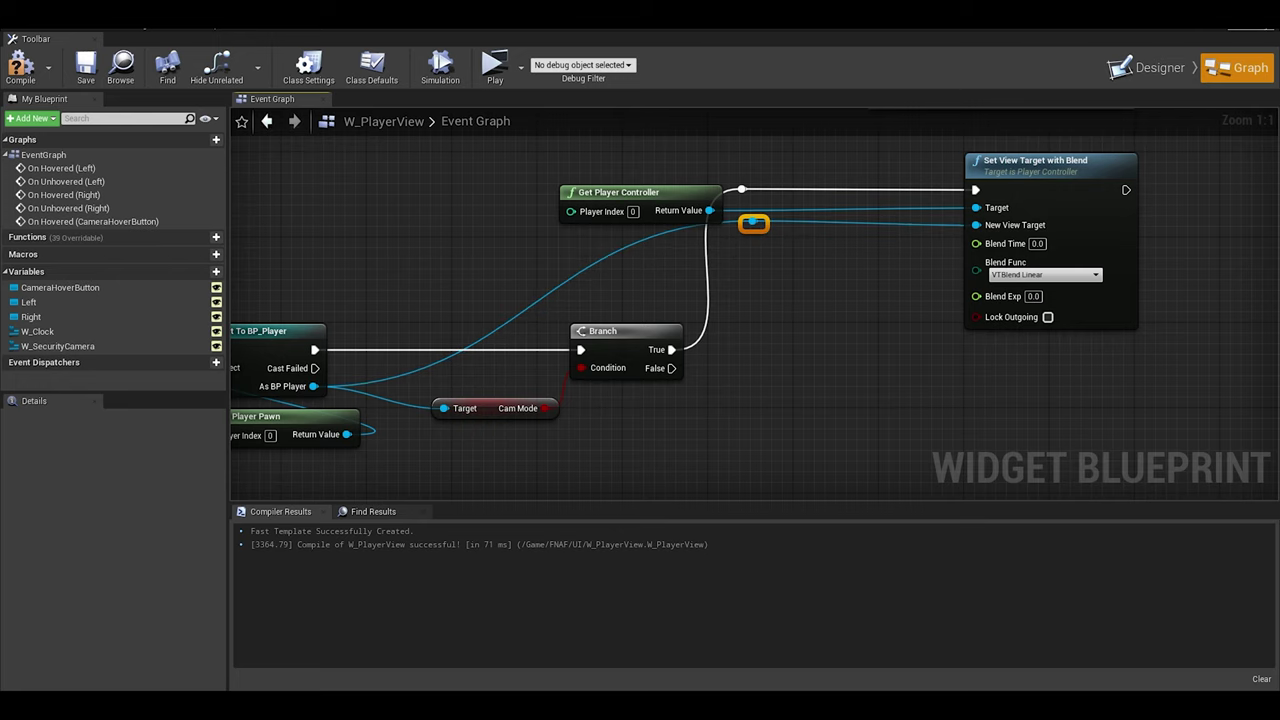
Step: Set BP Player's Cam Mode to false after the Set View Target with Blend node
scroll(753, 222, down, 1)
right_drag(753, 222, 497, 301)
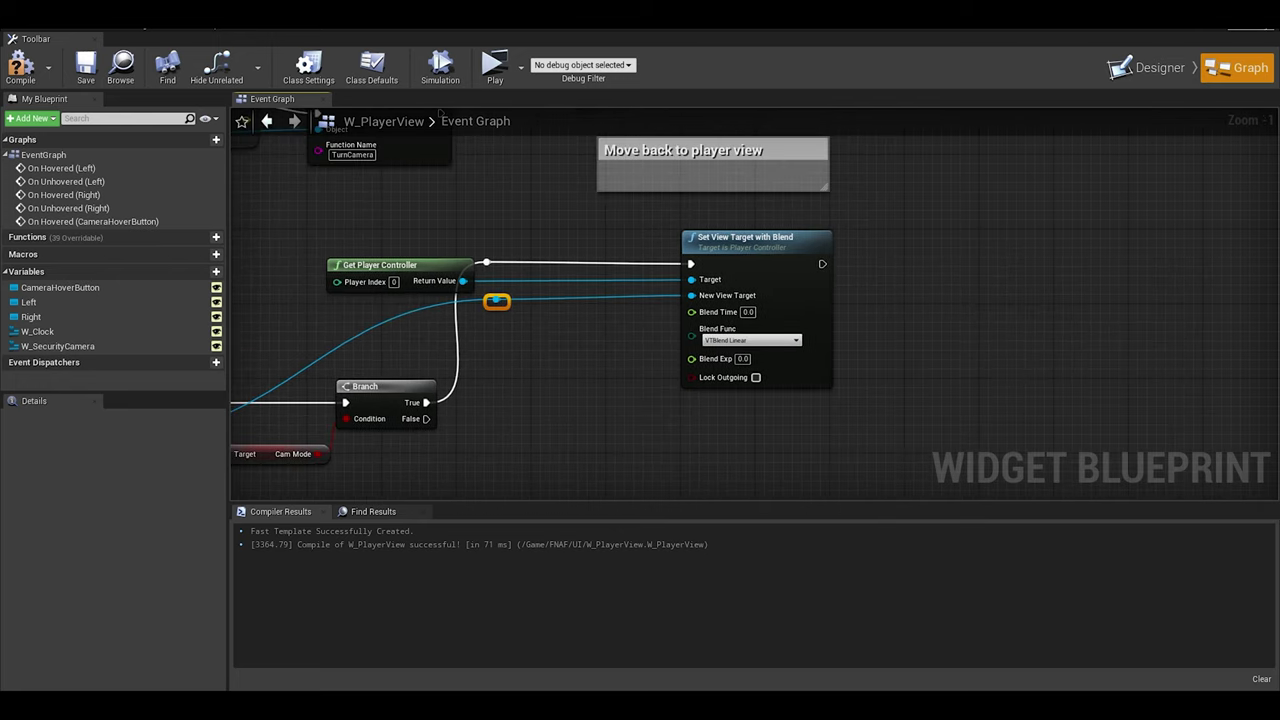
drag(497, 301, 822, 264)
text(setcam)
click(1020, 329)
right_drag(845, 330, 668, 357)
Step: Add a W_SecurityCamera reference and a Set Visibility node set to Hidden at the end of the True branch
drag(38, 331, 165, 340)
ctrl+drag(70, 346, 682, 350)
text(setvis)
drag(762, 359, 776, 289)
key(Return)
click(872, 324)
click(843, 360)
Step: Get element 0 of BP Player's Cam Array and call Switch to Camera on it from the Branch's False output
right_drag(620, 450, 975, 293)
drag(293, 305, 515, 408)
text(getcam)
click(537, 482)
text(get)
click(552, 489)
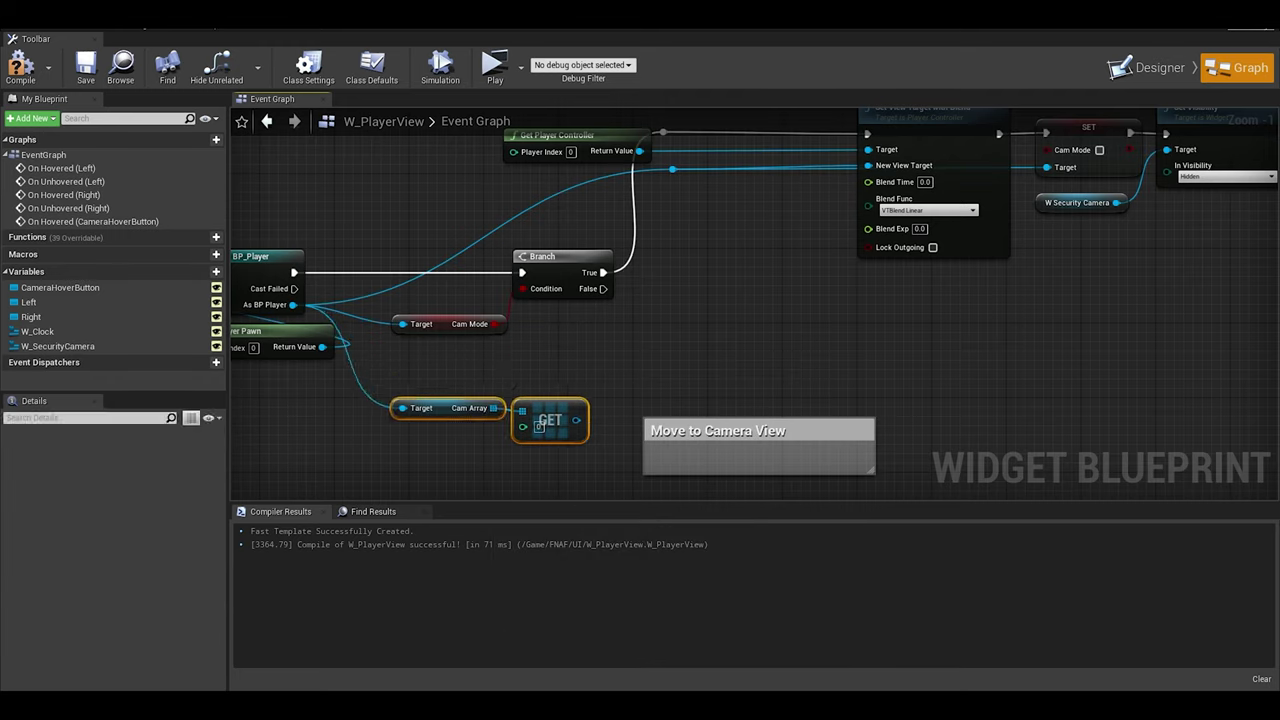
text(sw)
drag(594, 420, 678, 393)
key(Return)
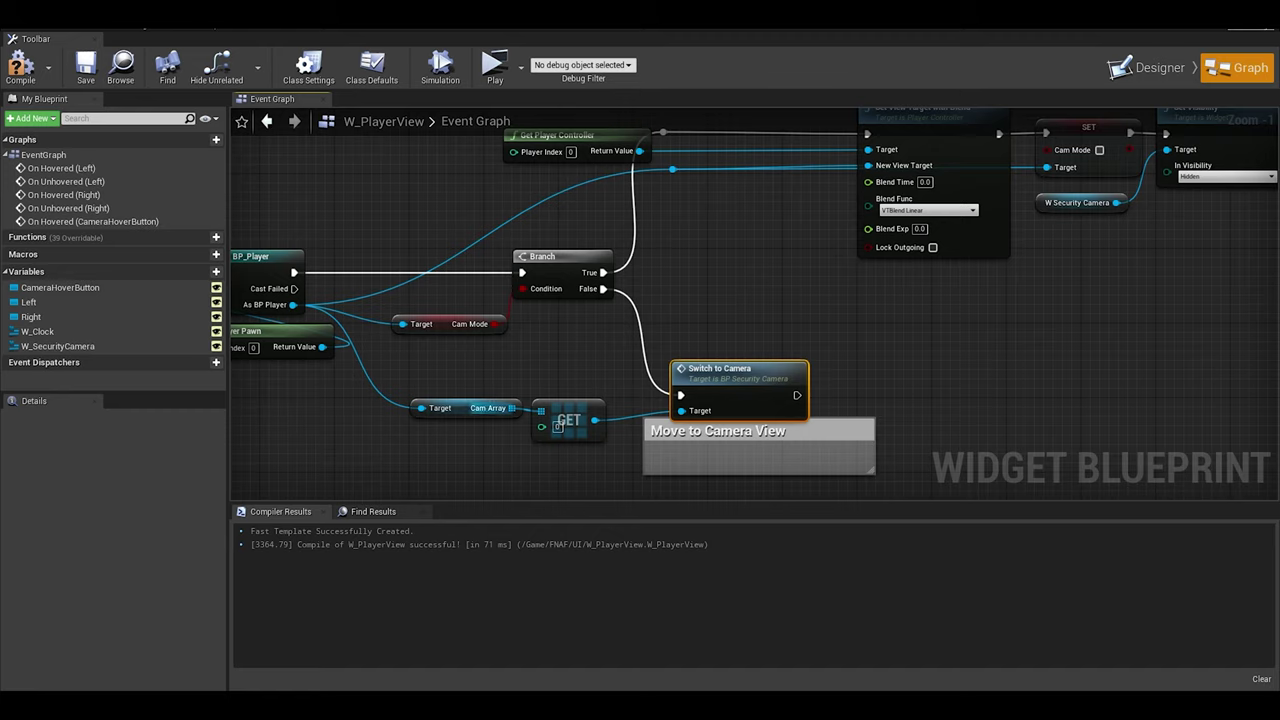
Step: Set BP Player's Cam Mode to true after Switch to Camera and add a reroute point to its target wire
drag(293, 304, 797, 395)
text(setcam)
key(Up)
key(Return)
drag(948, 376, 891, 384)
click(848, 445)
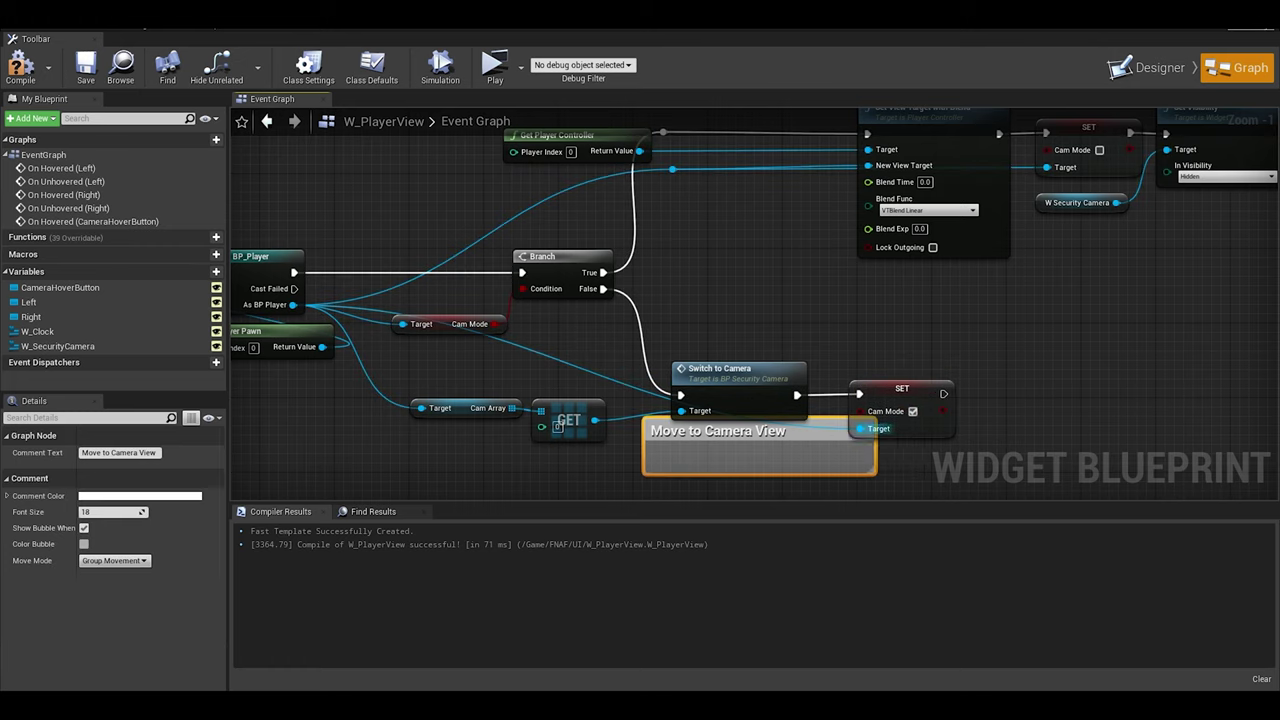
double_click(627, 385)
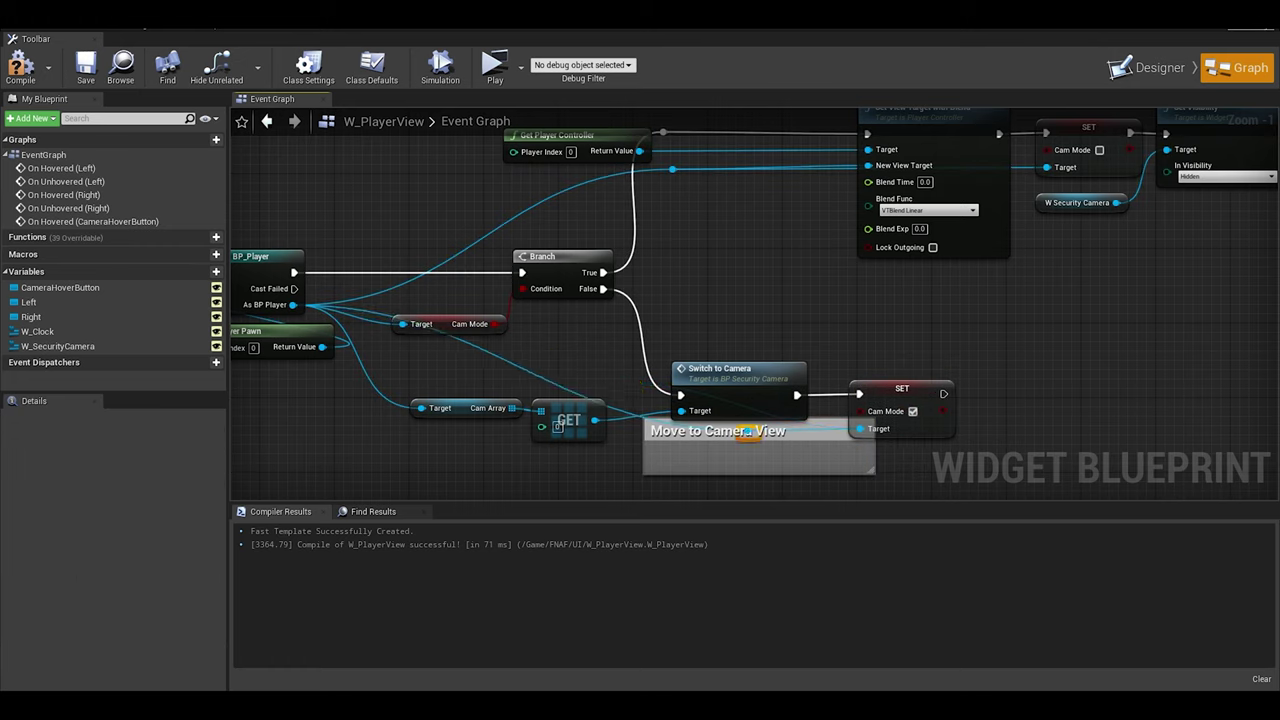
Step: Copy the security camera's Set Visibility nodes to the end of the False branch and set the visibility to Visible
right_drag(1153, 267, 873, 260)
drag(873, 260, 1079, 323)
drag(805, 182, 803, 180)
key(ctrl+c)
key(ctrl+v)
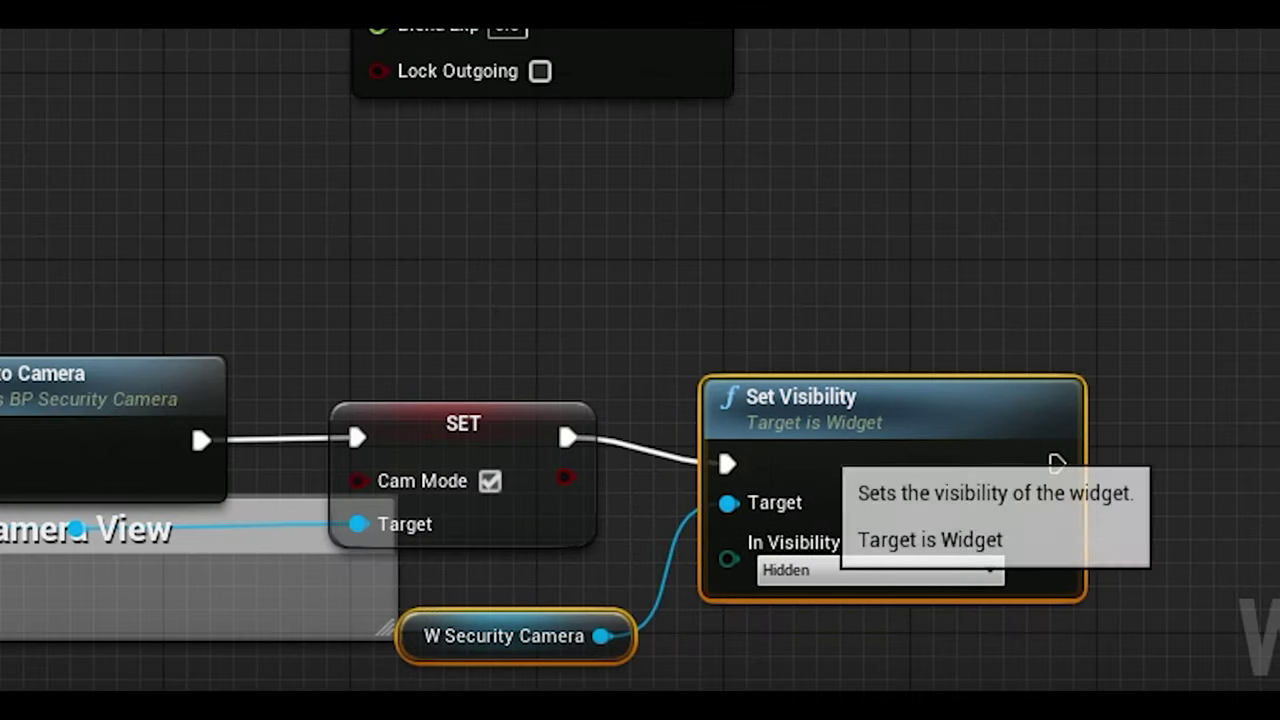
drag(818, 442, 841, 419)
click(850, 544)
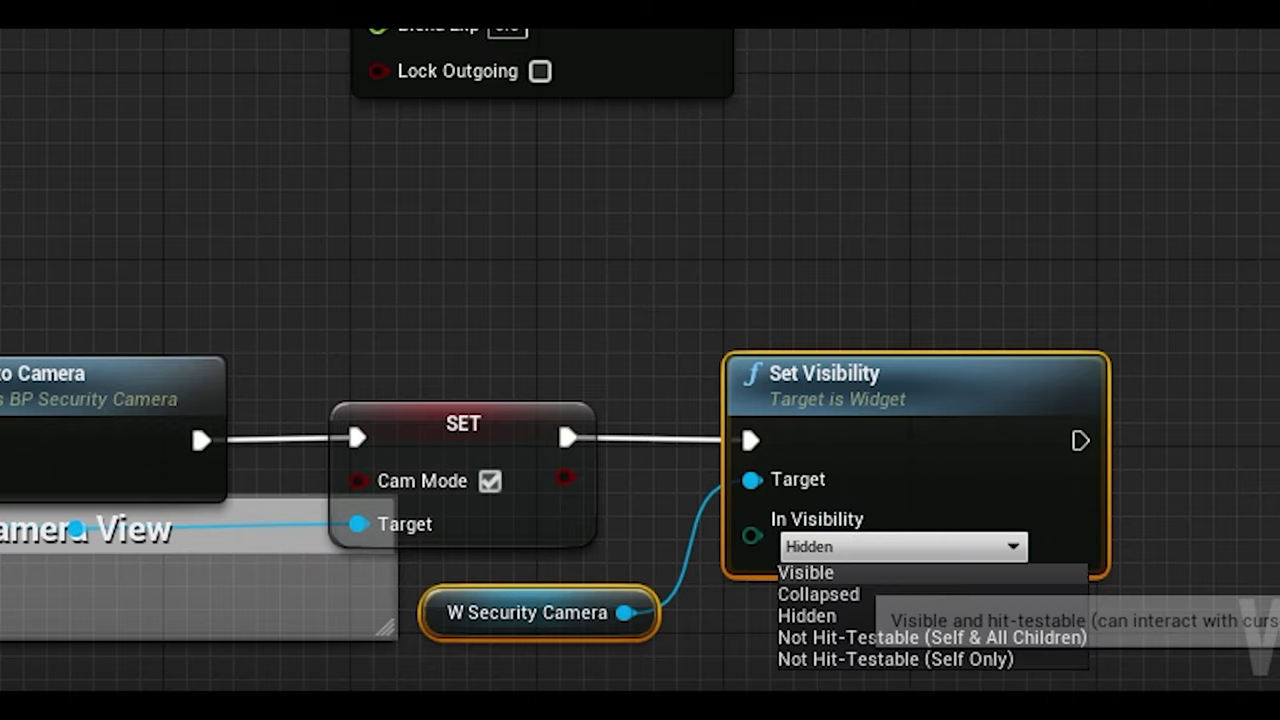
click(812, 572)
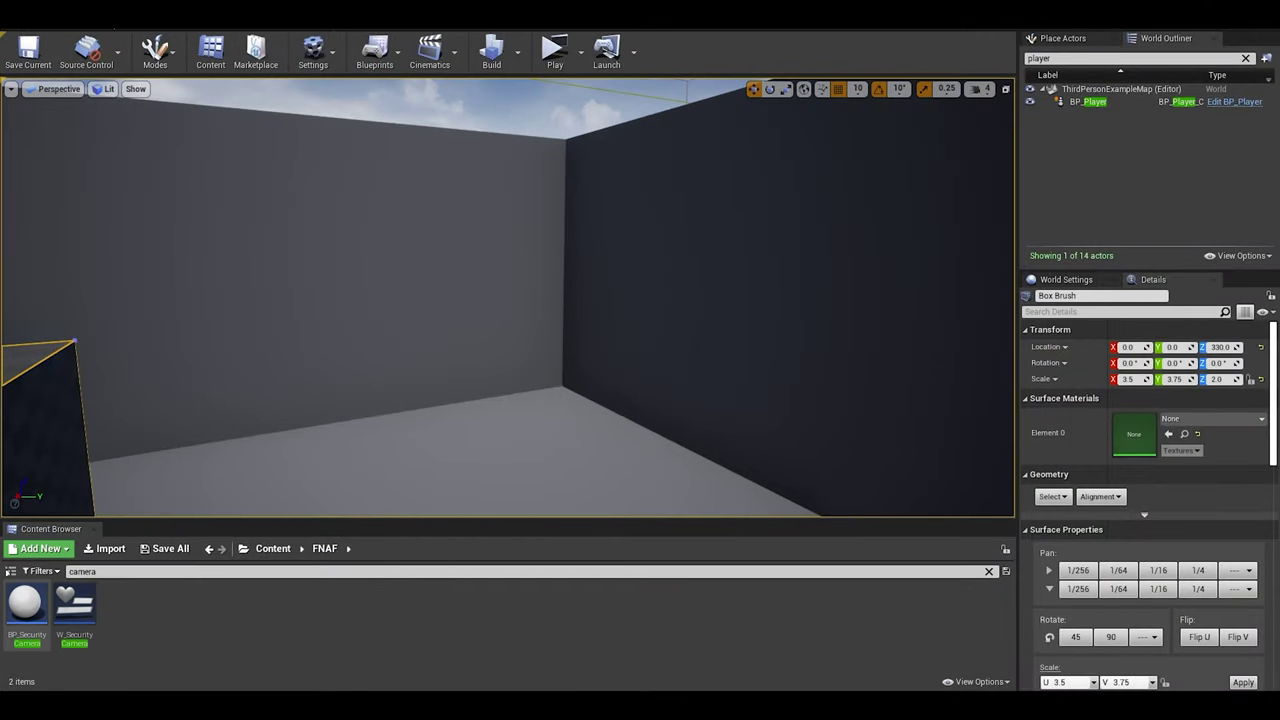
Step: Place four BP_SecurityCamera actors around the level's room and rotate them to look down into it
drag(27, 603, 555, 278)
key(f)
key(e)
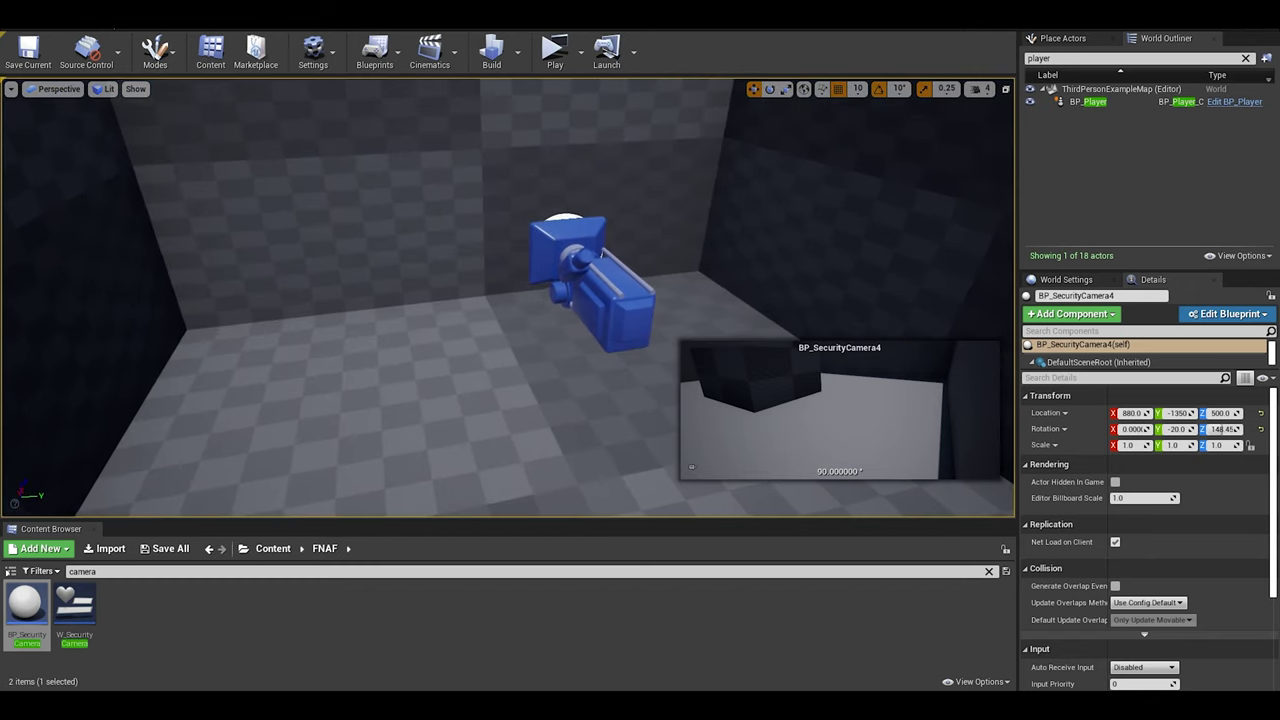
Step: Make BP_Player's CamArray variable editable on placed instances and save the change
click(1088, 101)
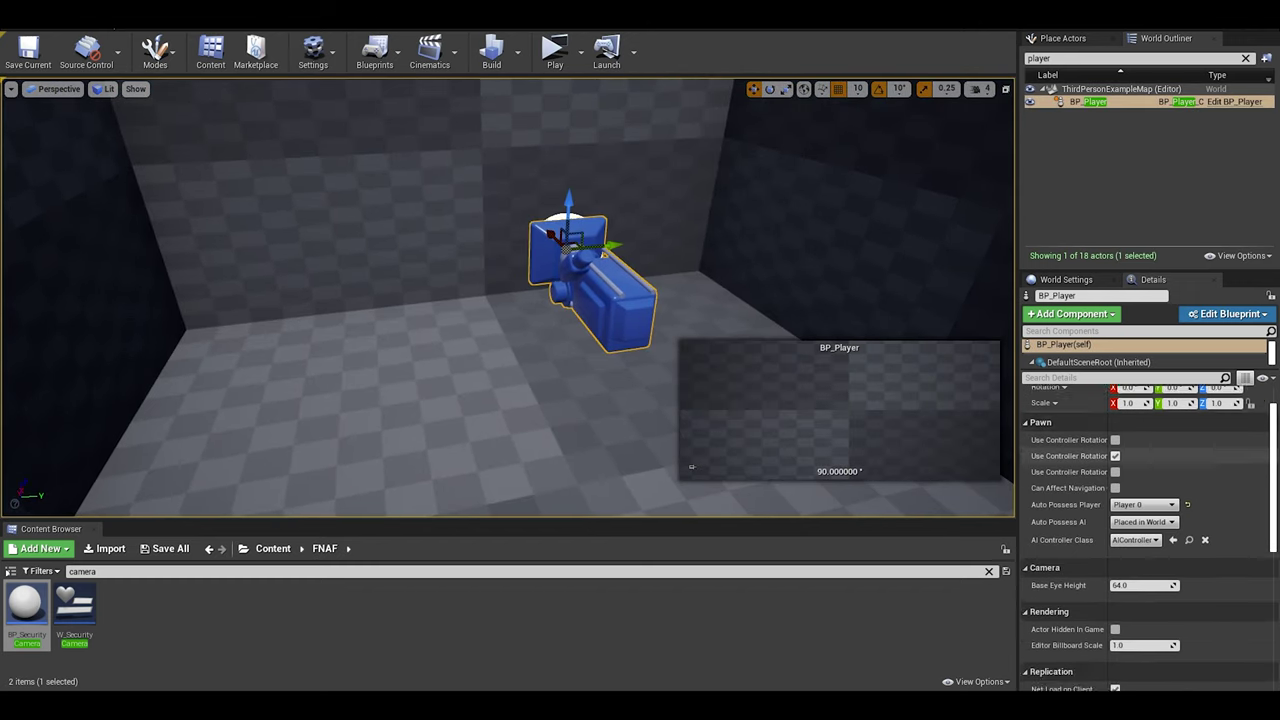
scroll(1145, 538, down, 2)
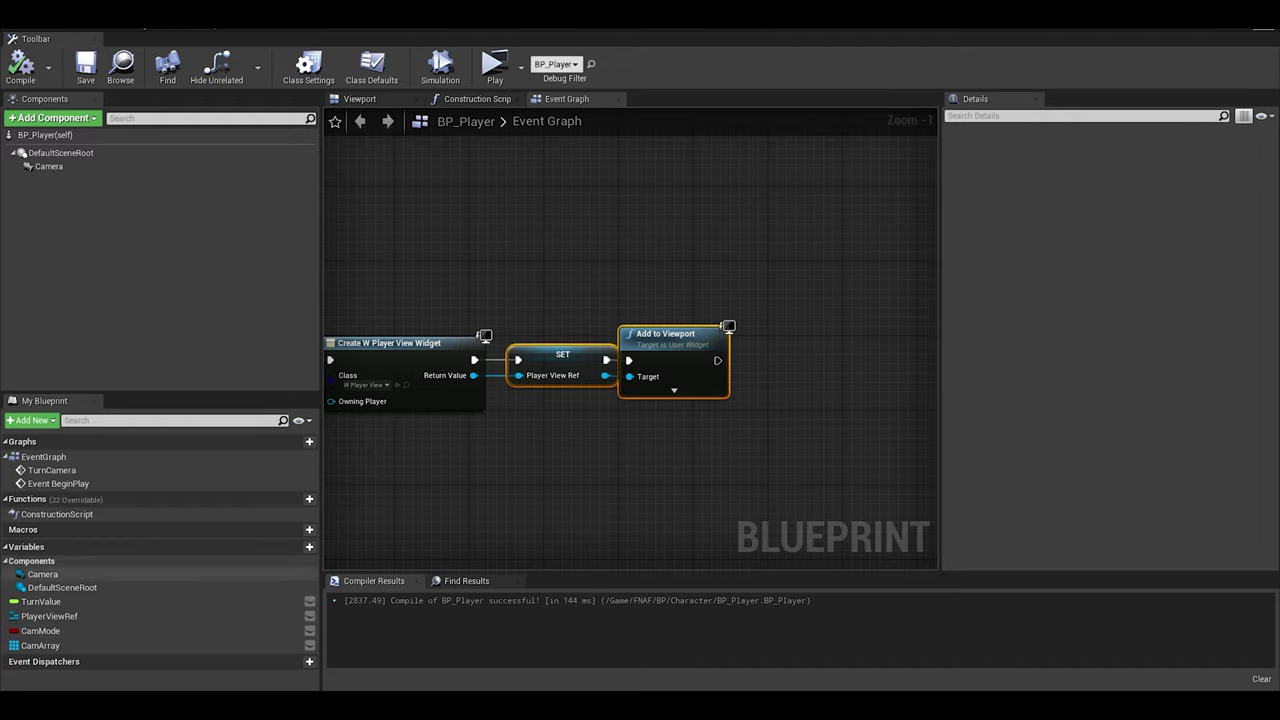
click(40, 645)
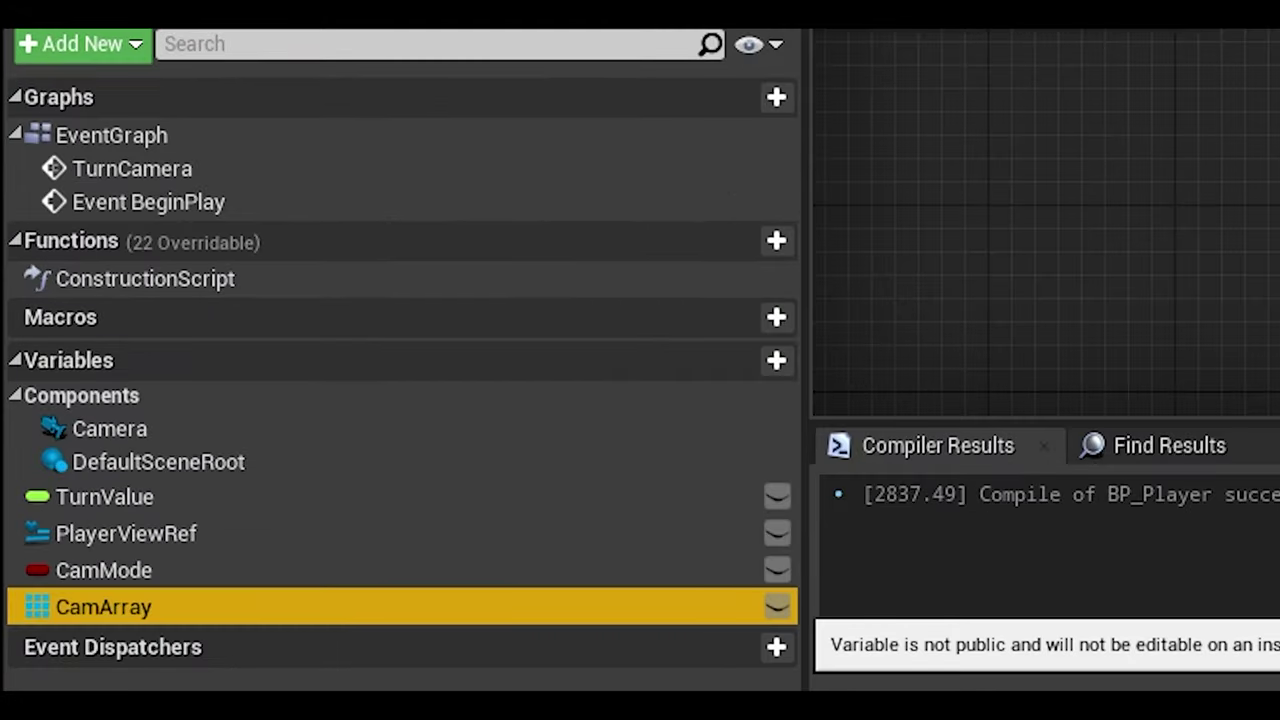
click(777, 606)
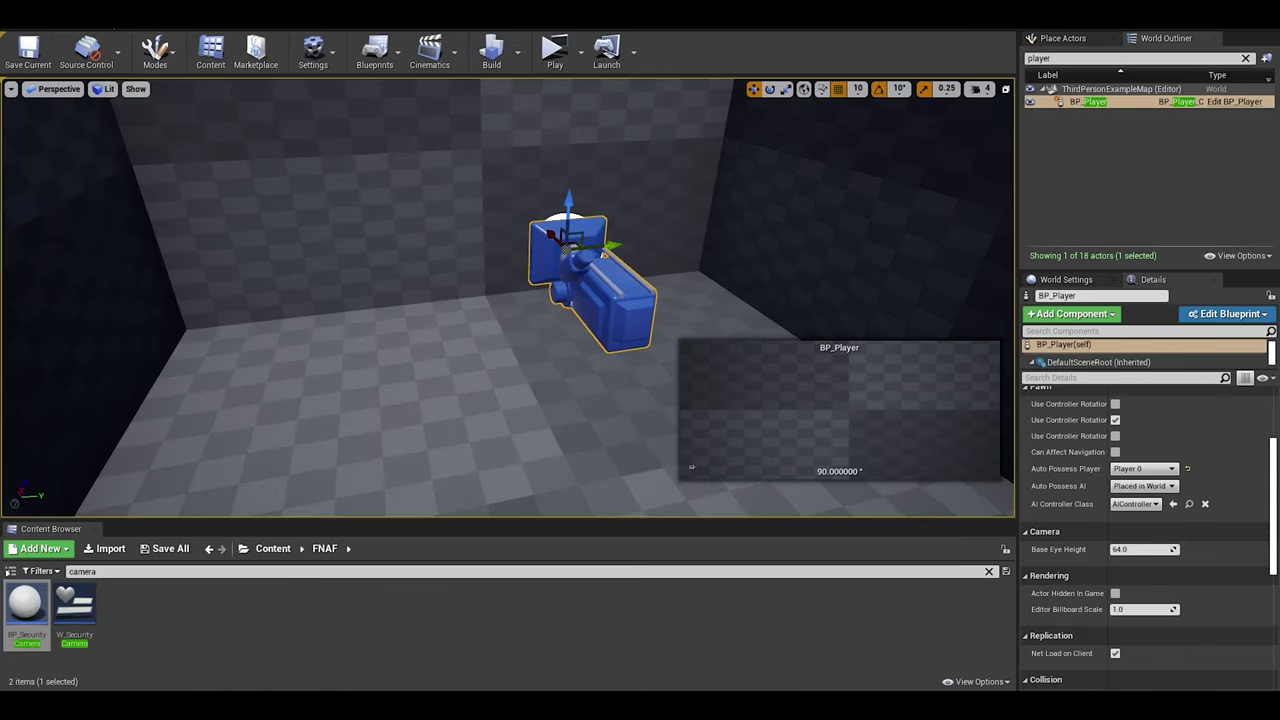
key(ctrl+s)
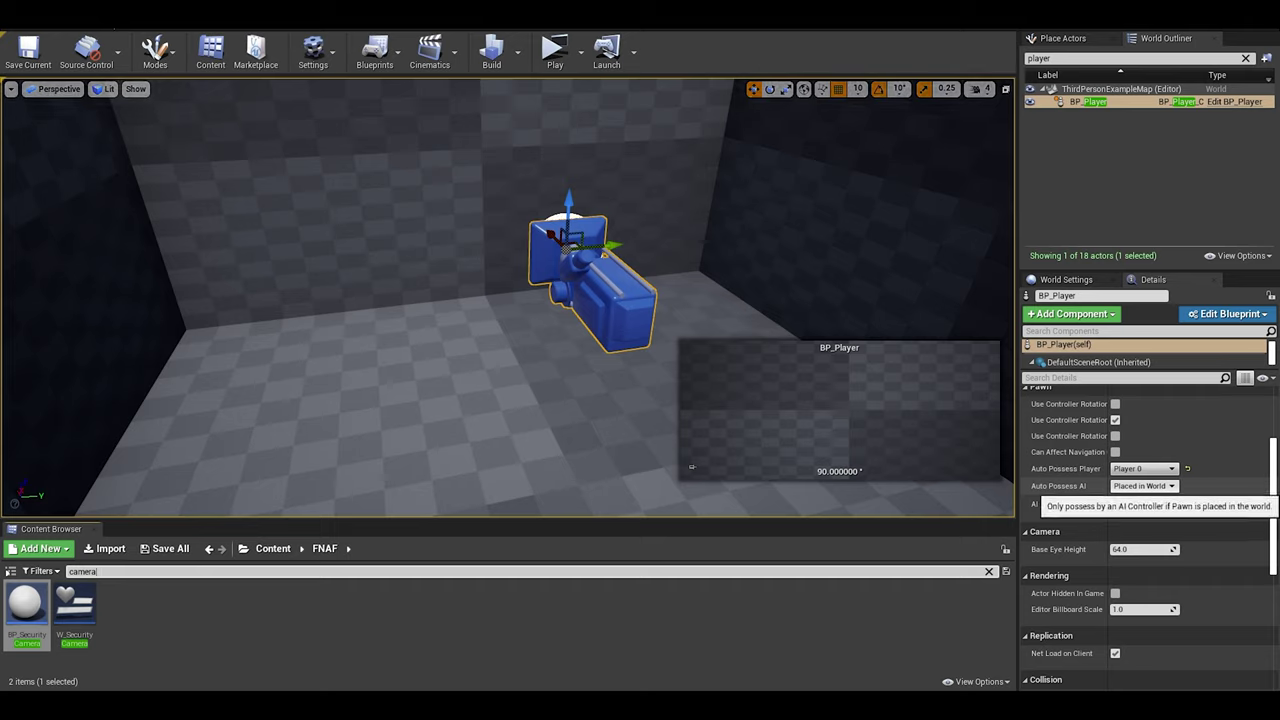
Step: Add four elements to the Cam Array of the BP_Player placed in the level
scroll(1150, 500, up, 3)
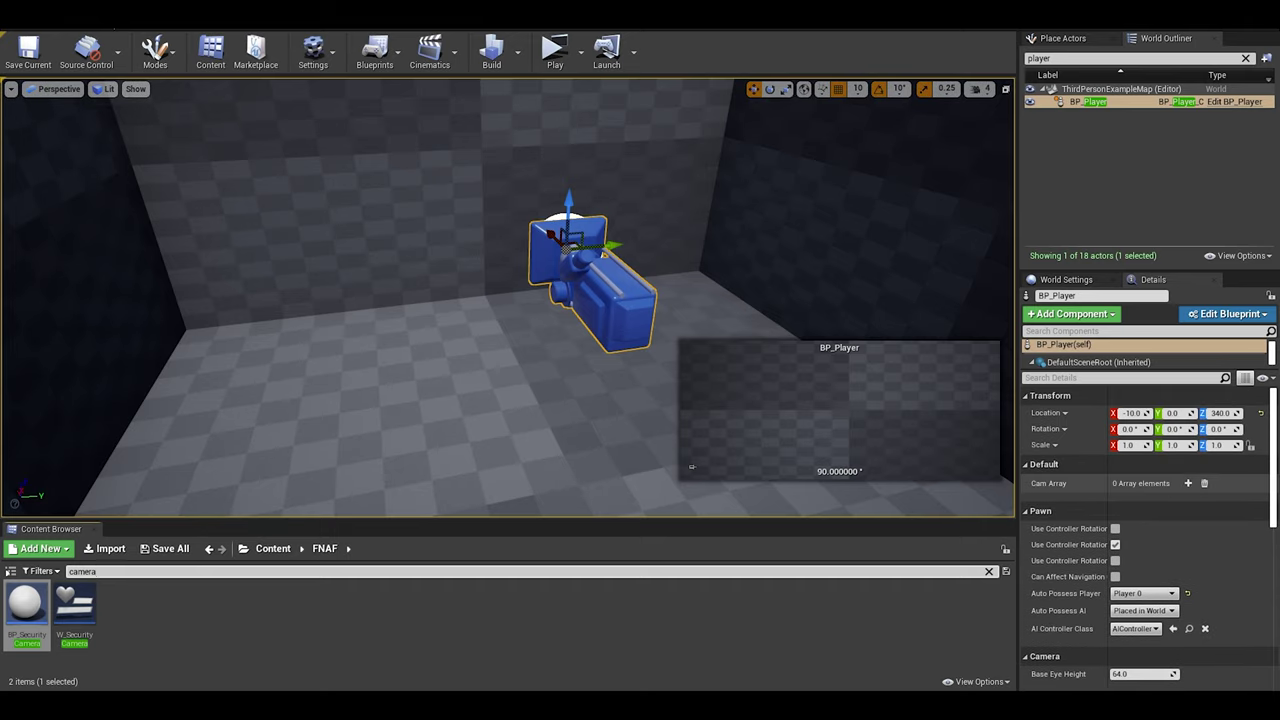
click(1188, 483)
click(1188, 483)
click(1188, 483)
click(1188, 483)
Step: Assign BP_SecurityCamera, BP_SecurityCamera2, BP_SecurityCamera3 and BP_SecurityCamera4 to Cam Array elements 0 to 3 in order
click(1155, 500)
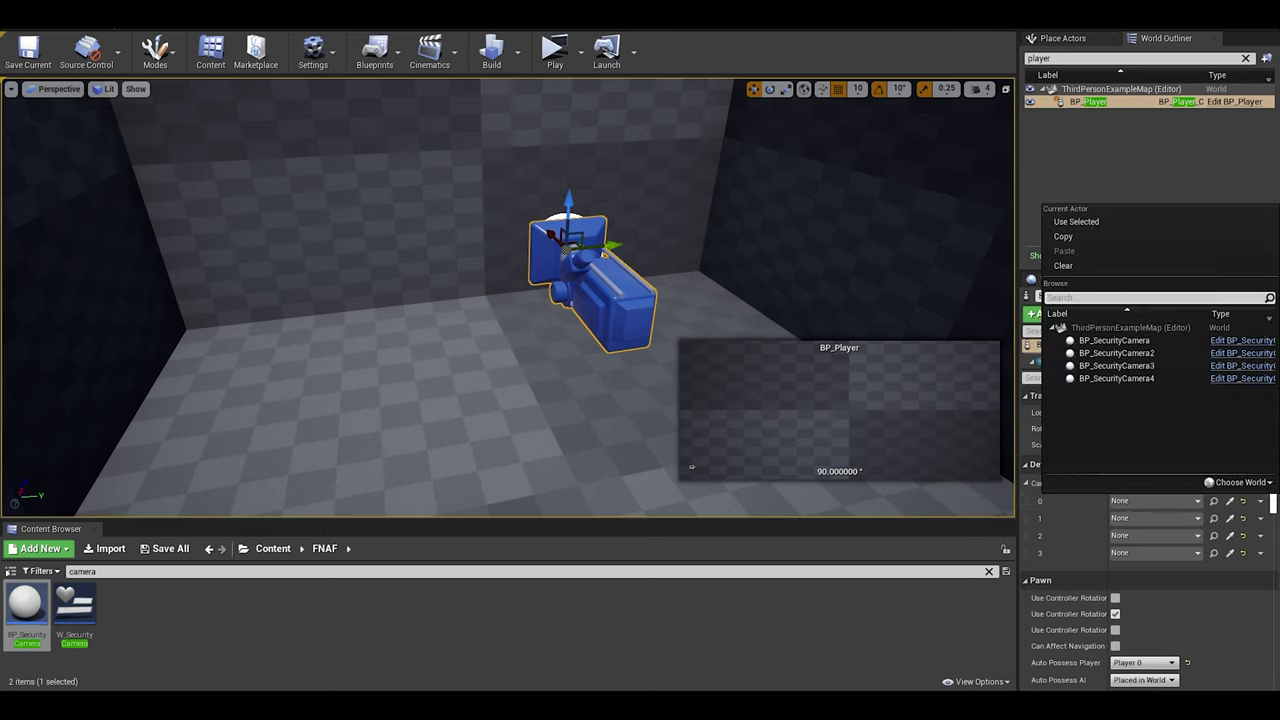
click(1115, 341)
click(1155, 518)
click(1117, 370)
click(1155, 536)
click(1116, 400)
click(1155, 553)
click(1116, 430)
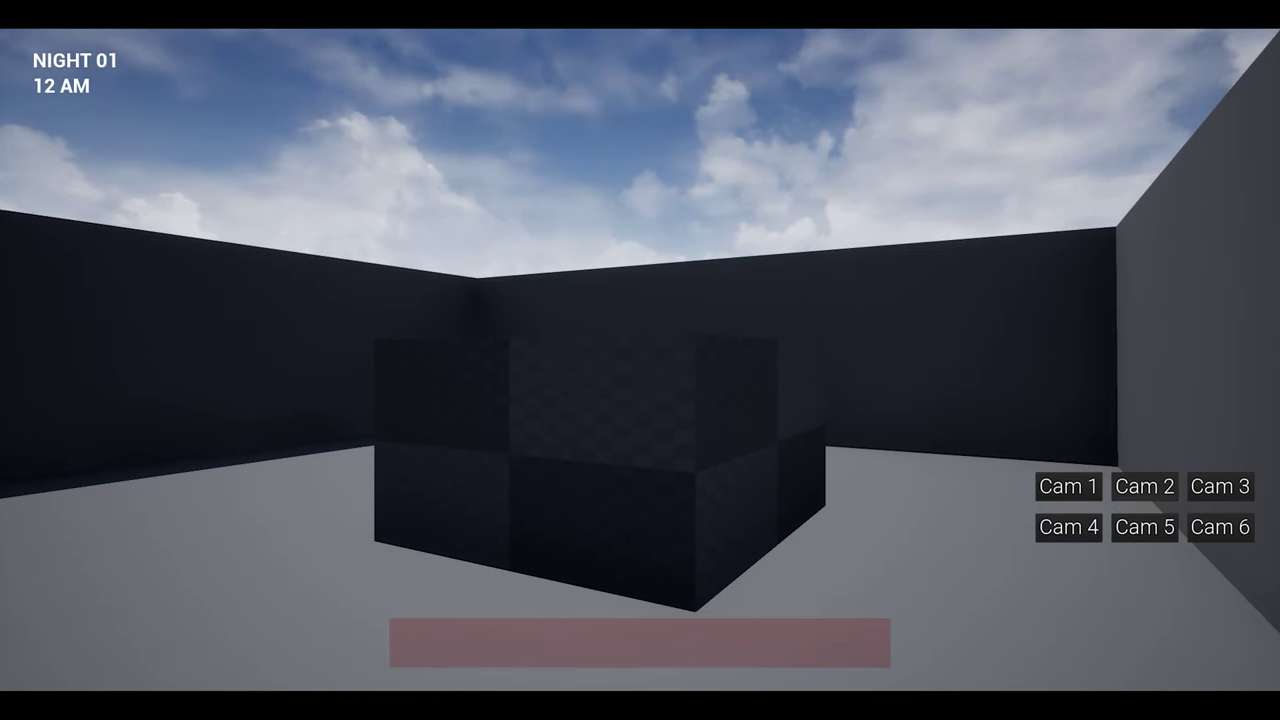
Step: Test camera switching in the running game by selecting Cam 2, Cam 3 and Cam 4 in turn
click(1145, 487)
click(1220, 487)
click(1068, 528)
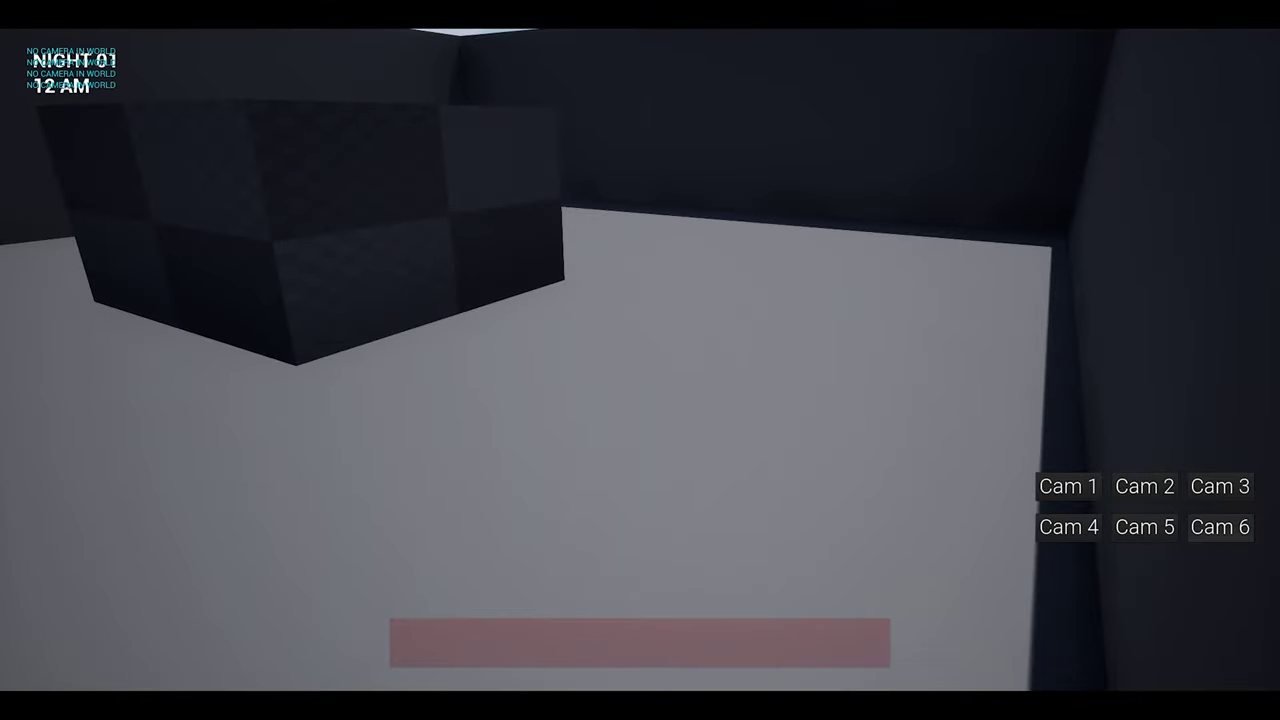